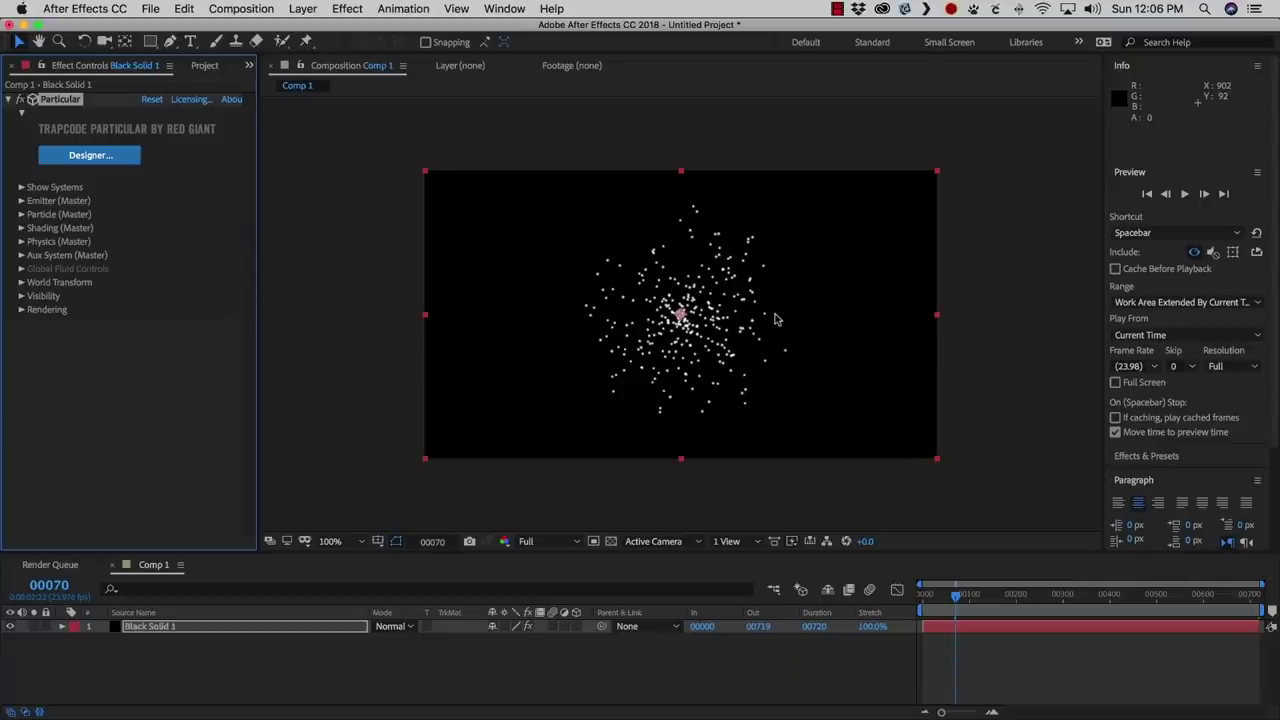
click(90, 157)
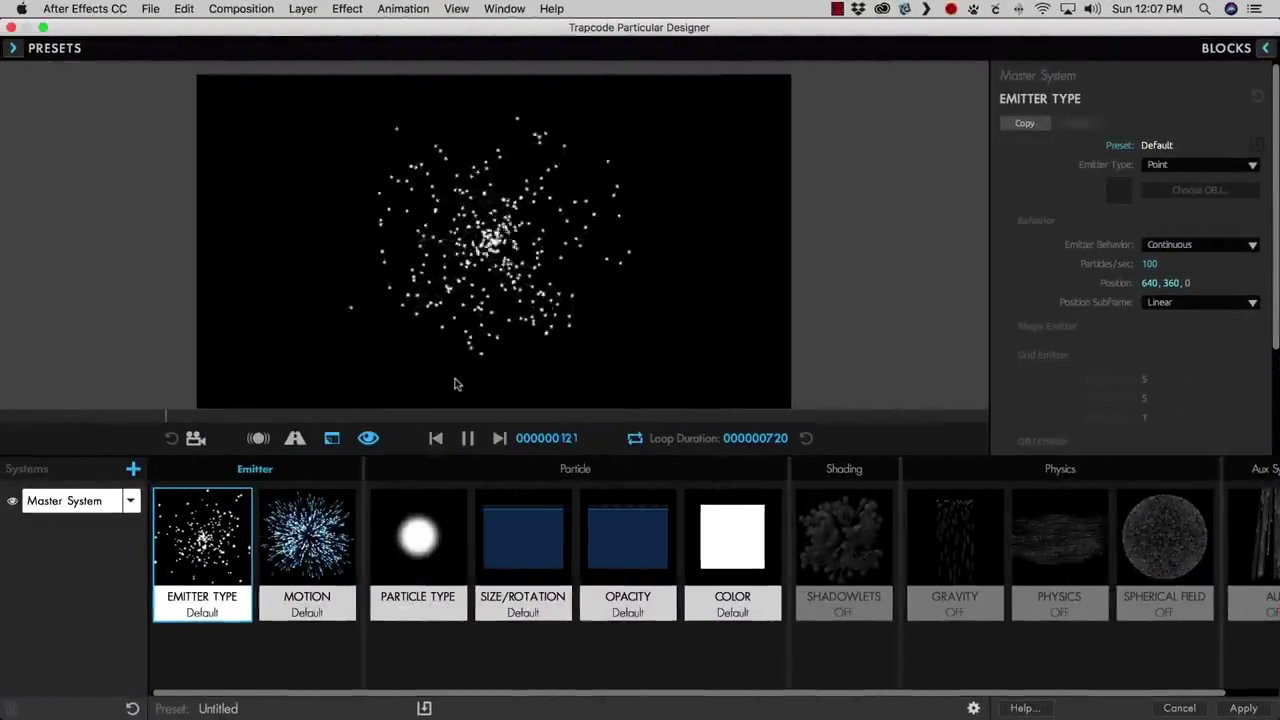
click(465, 437)
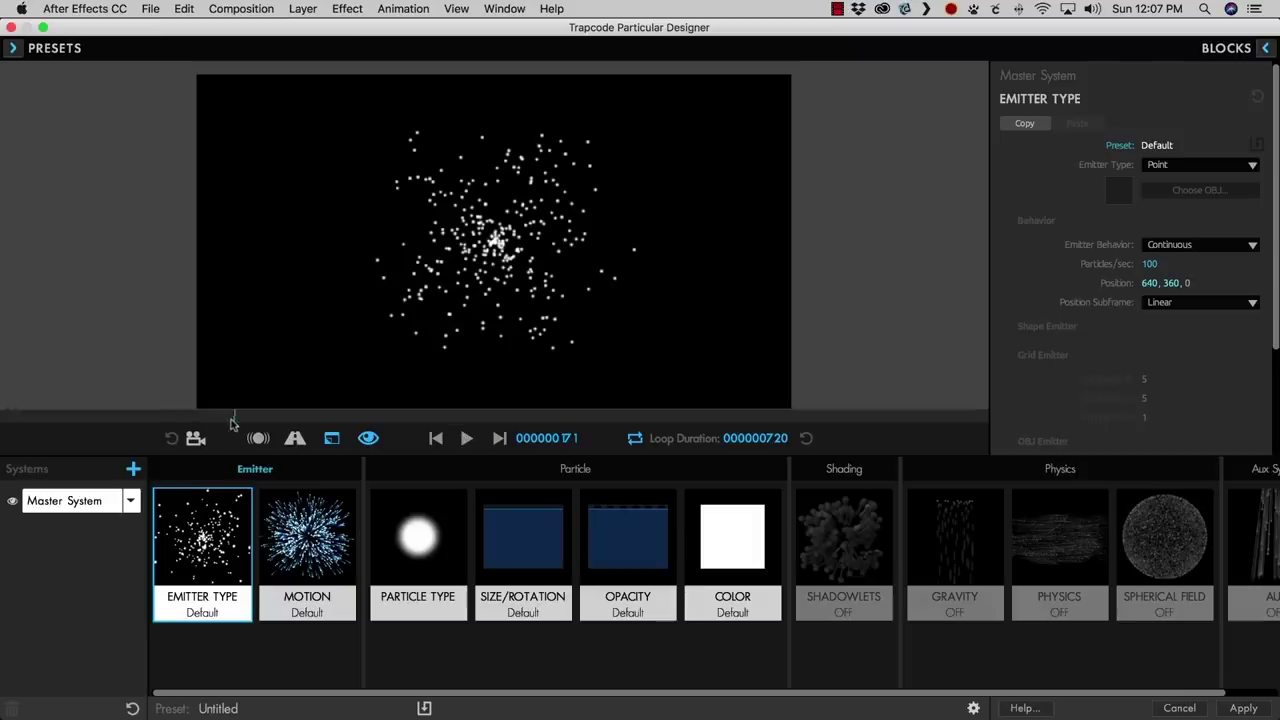
click(465, 438)
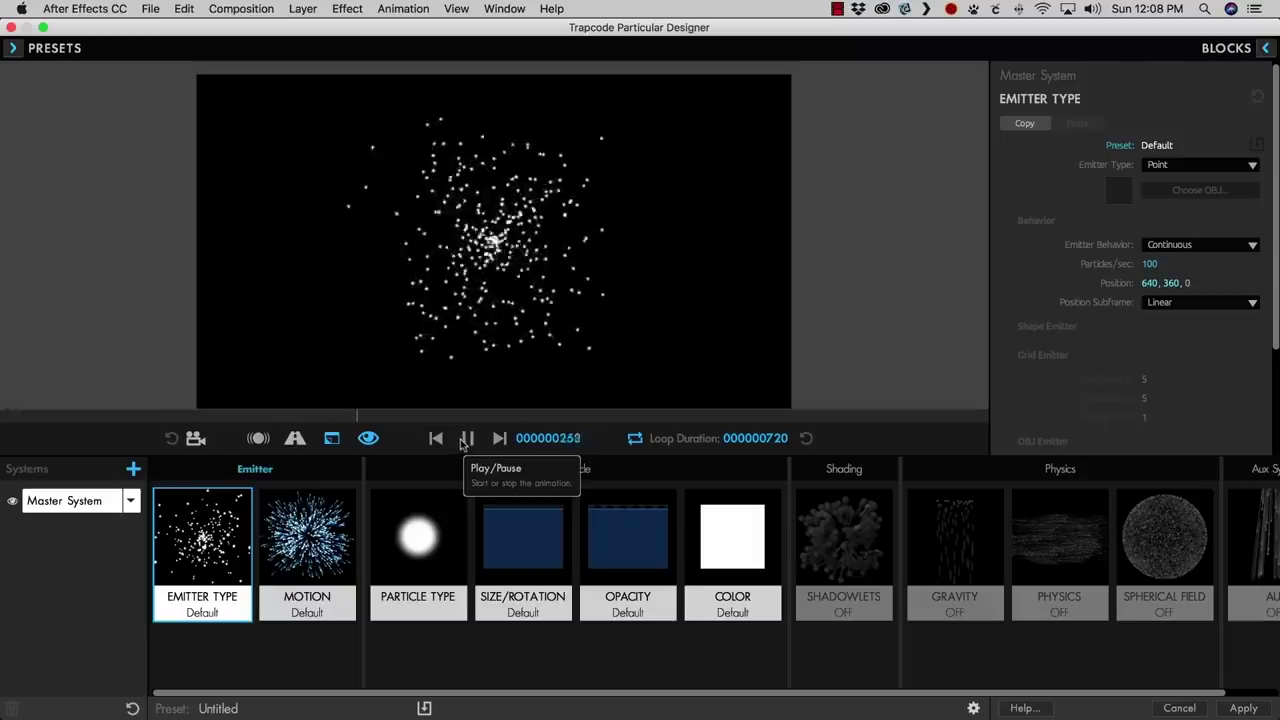
click(465, 439)
click(436, 438)
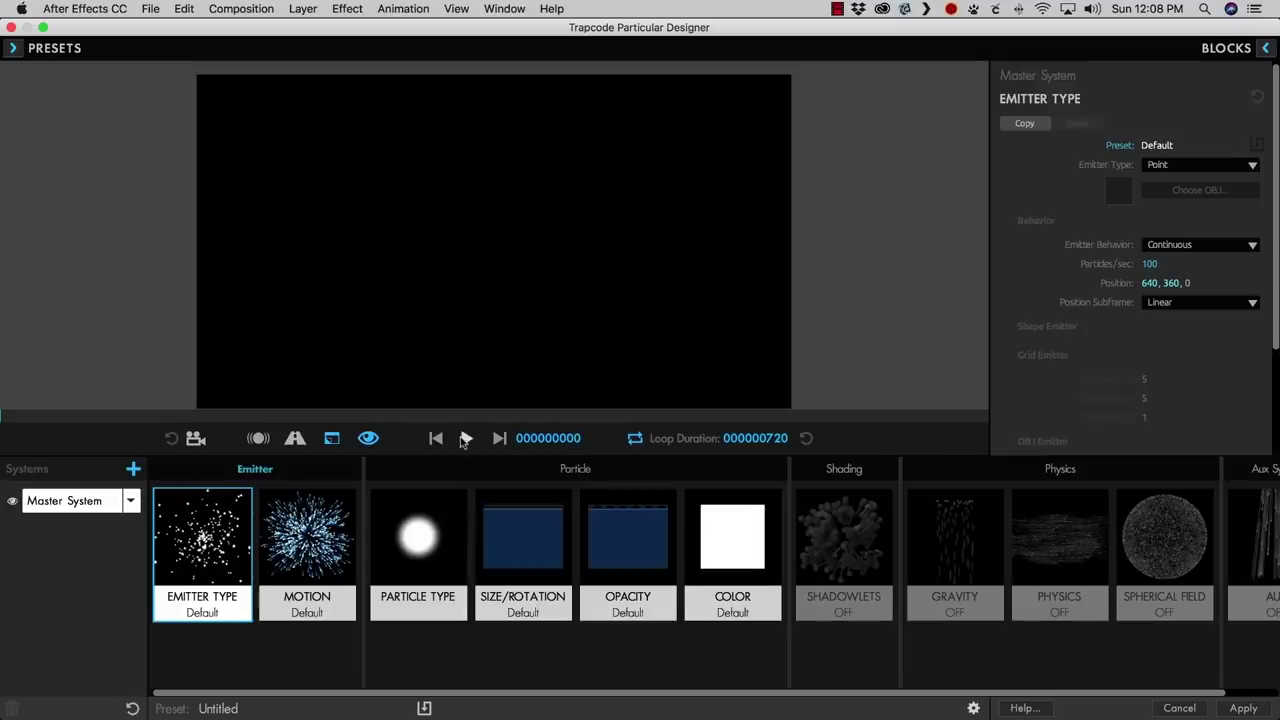
click(465, 439)
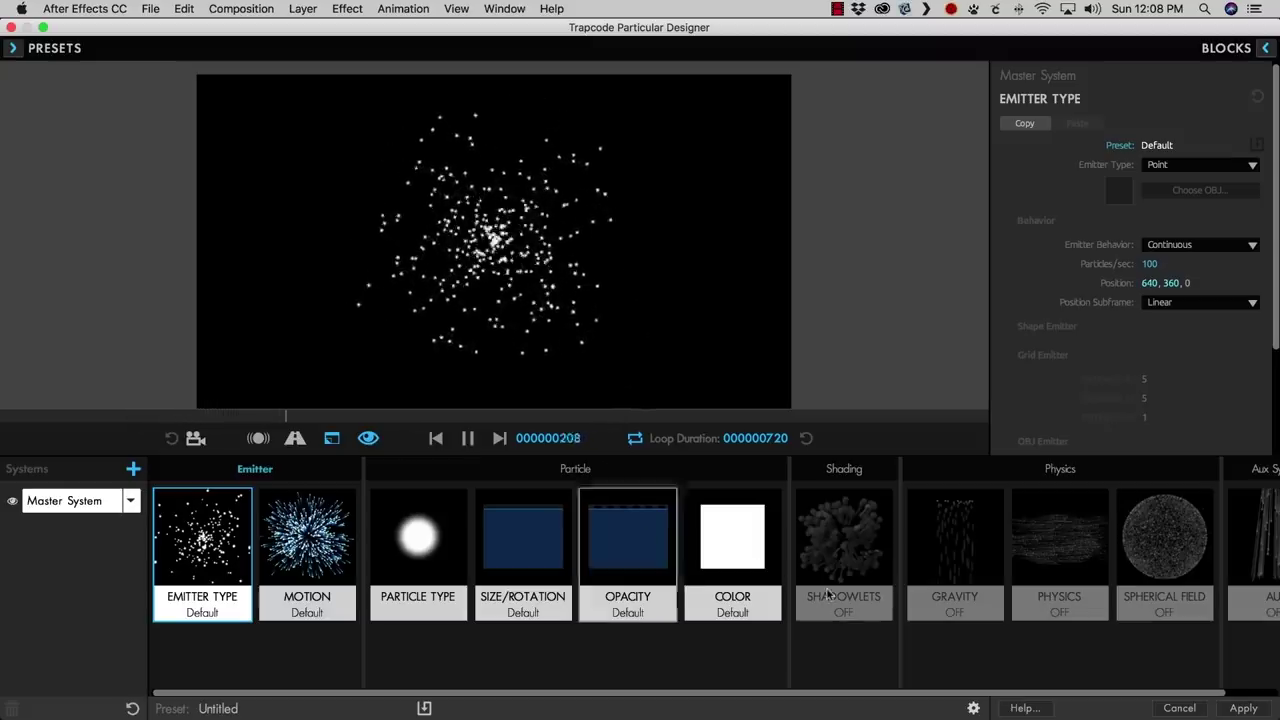
Switch the Physics model to Fluid, giving Buoyancy 5.00 and Swirl Scale 10.00.
click(1060, 558)
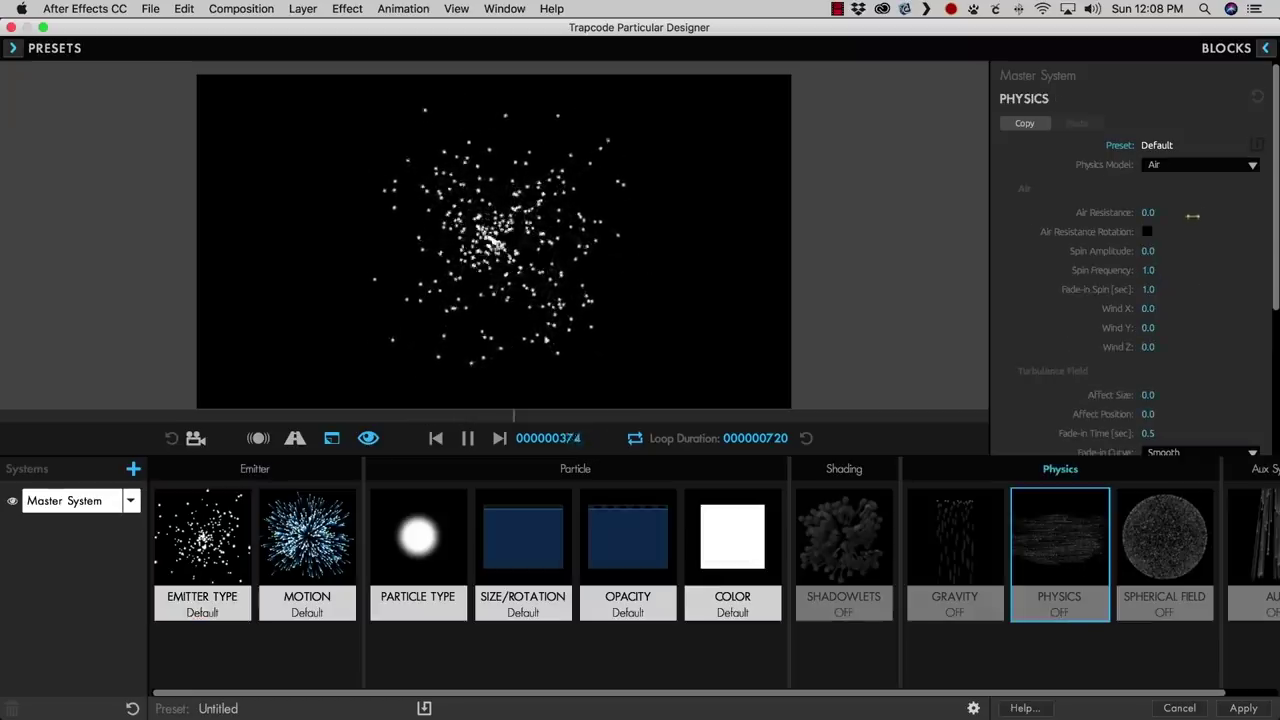
click(1190, 165)
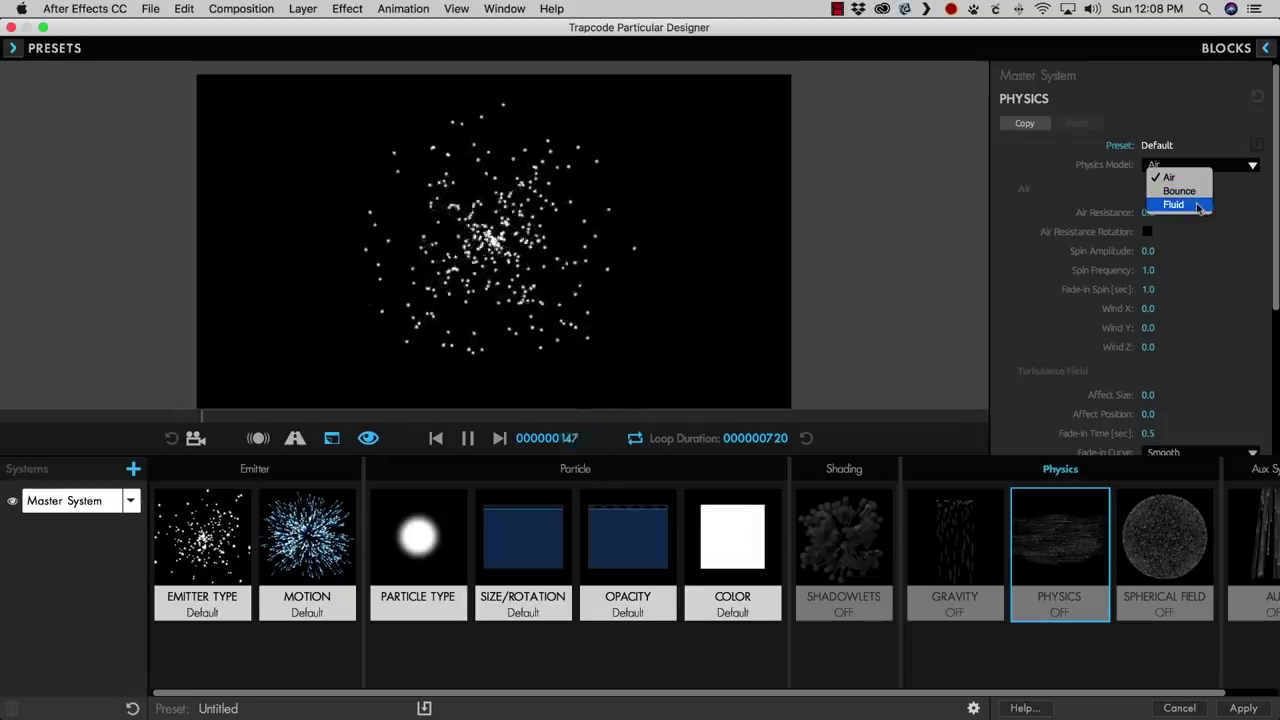
click(1200, 206)
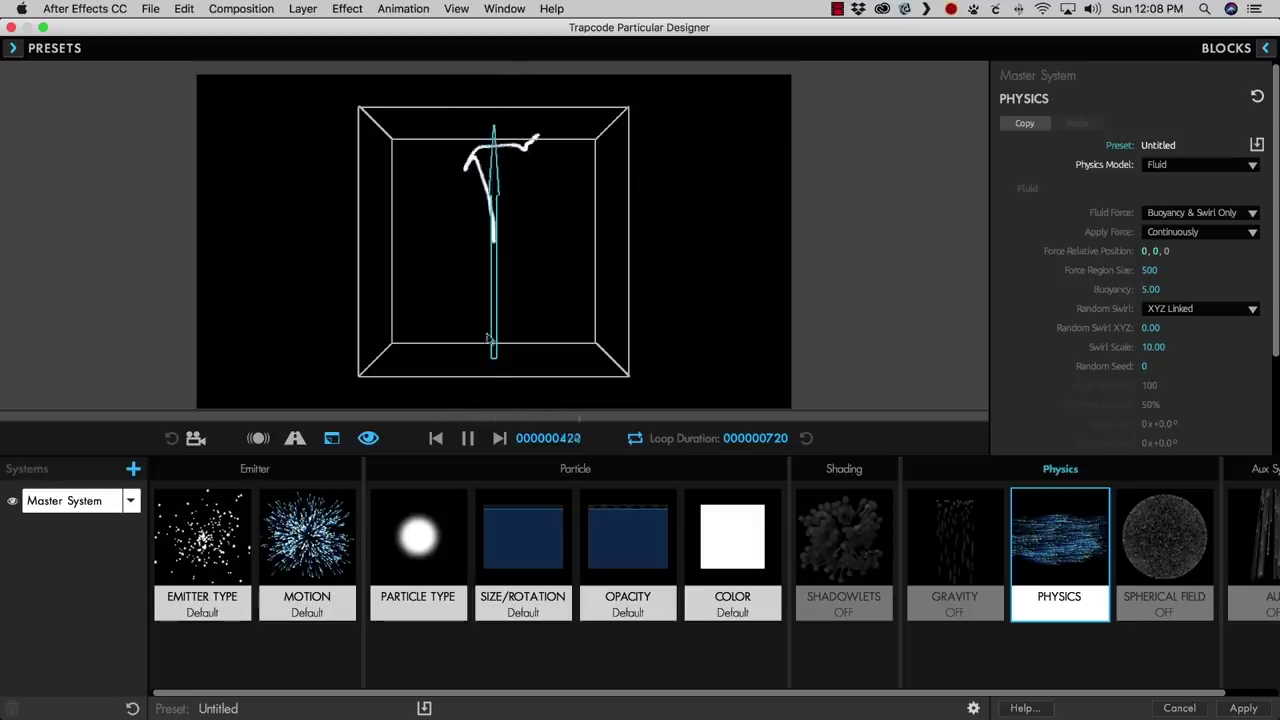
Set the Emitter Type to OBJ Model and load the Sphere Smooth object.
click(200, 561)
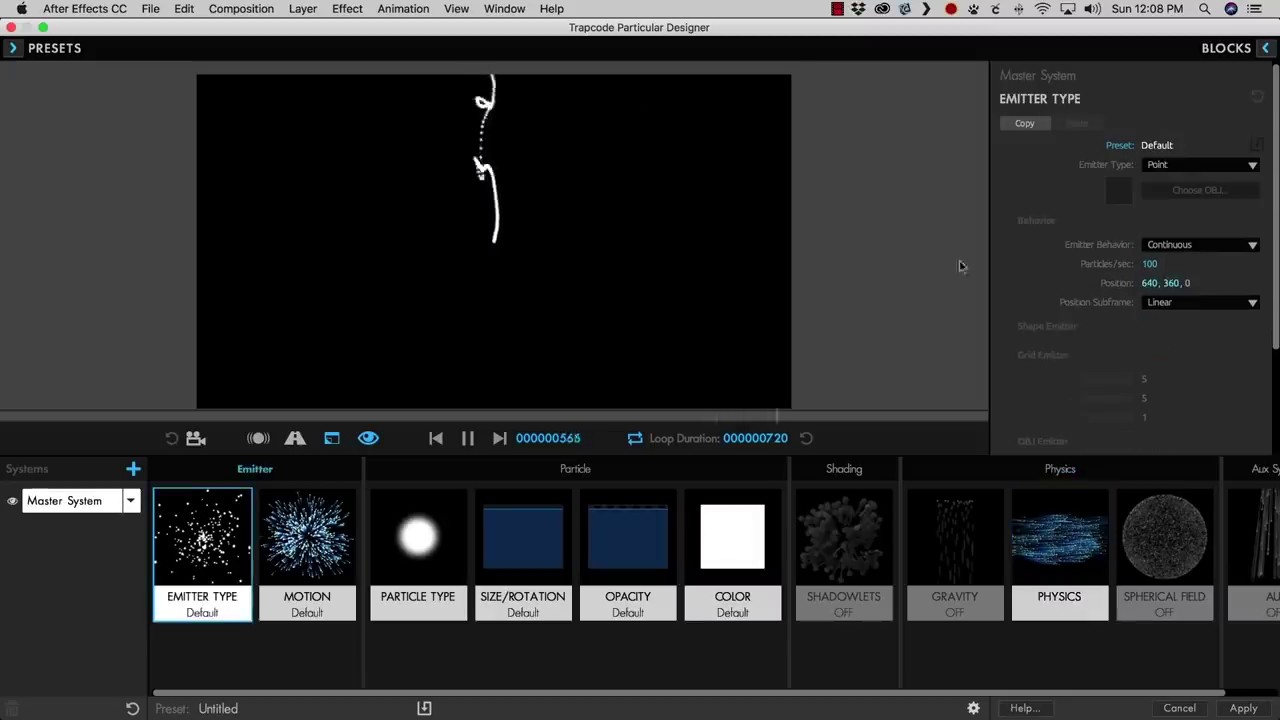
click(1168, 165)
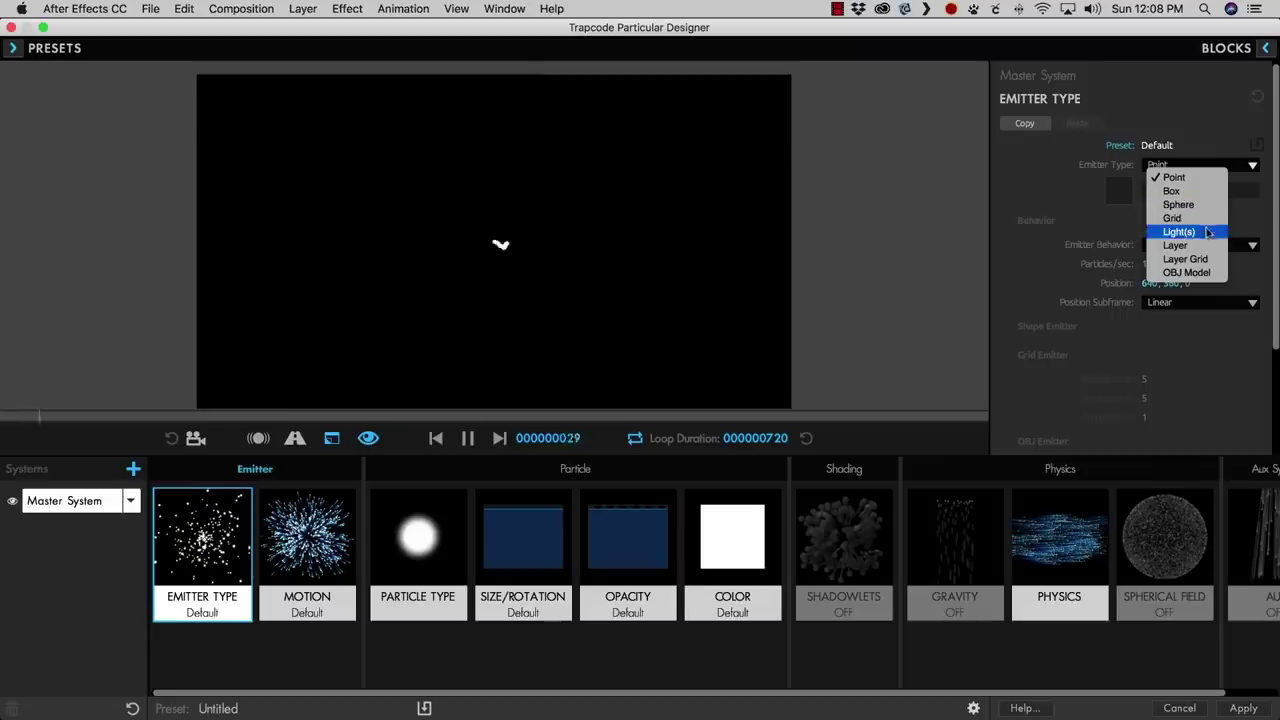
click(1184, 273)
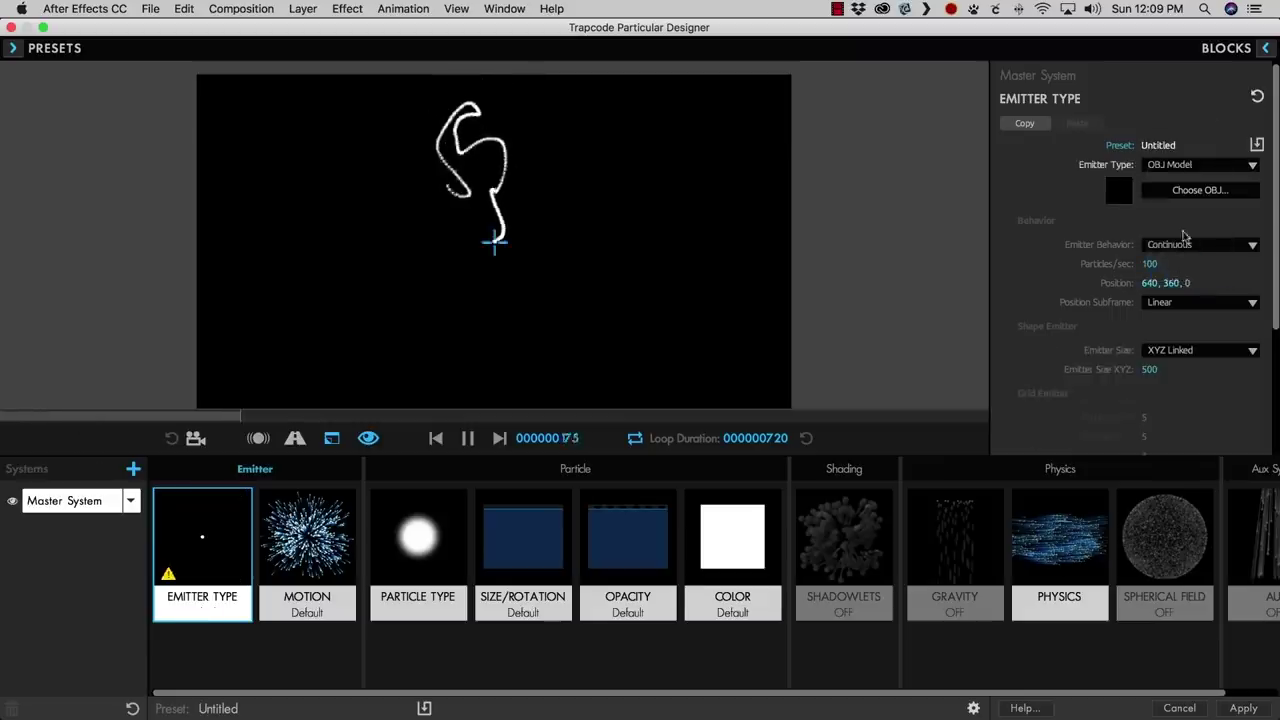
click(1191, 193)
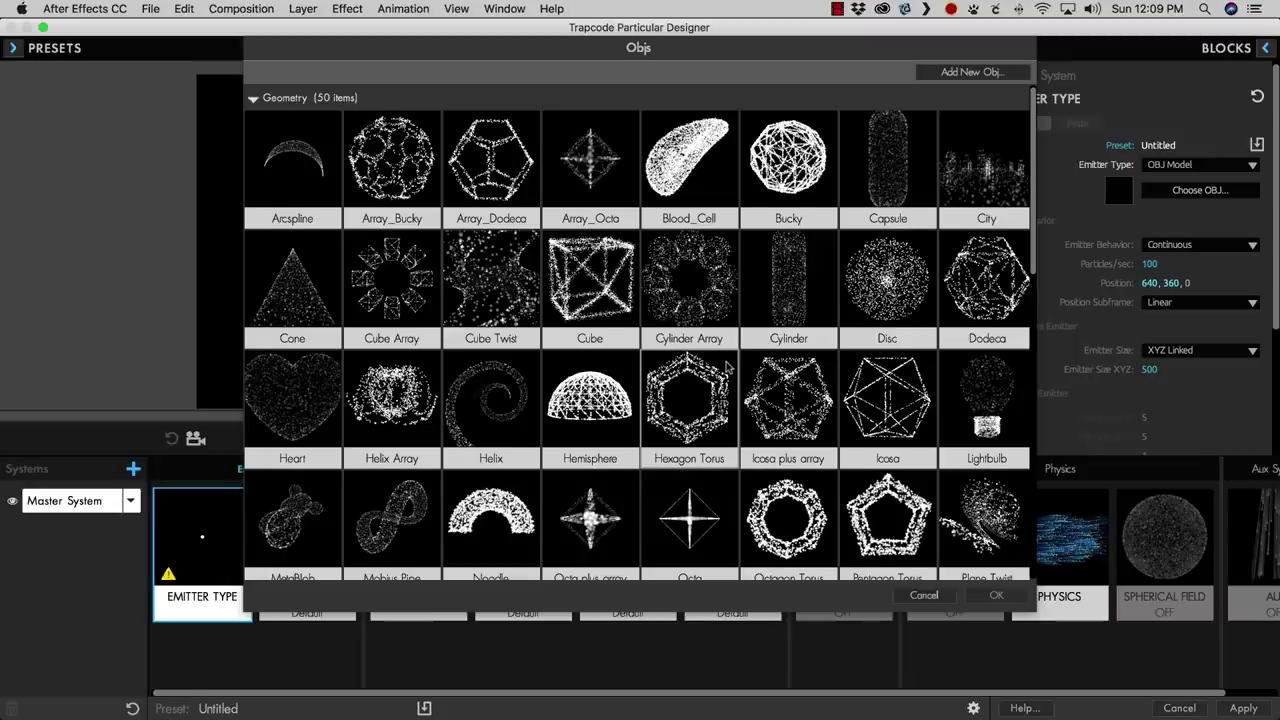
scroll(726, 366, down, 1)
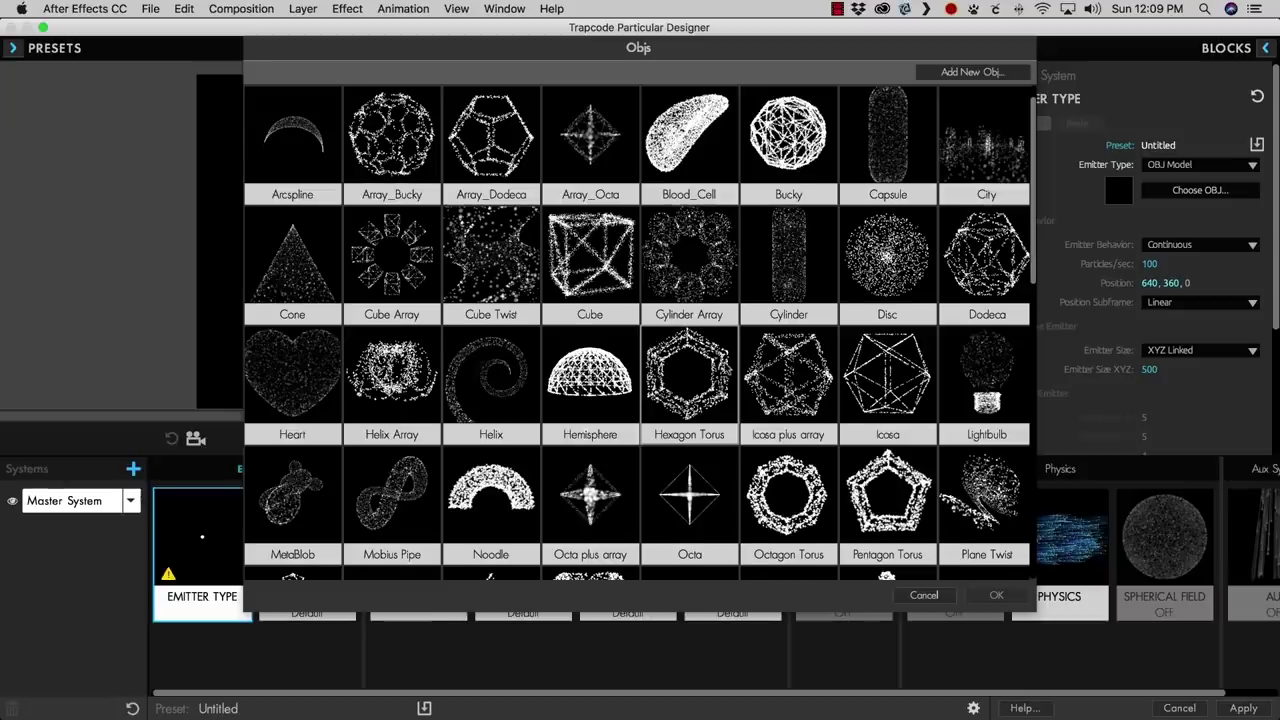
scroll(728, 368, down, 7)
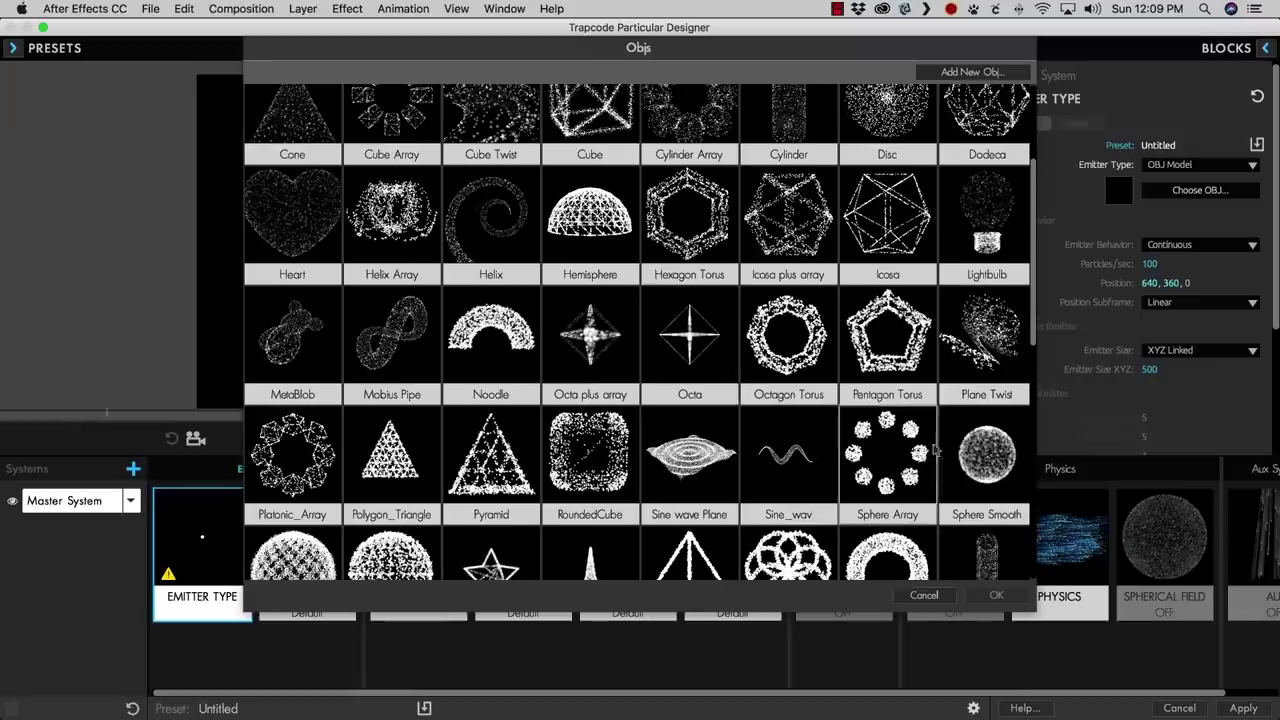
click(980, 453)
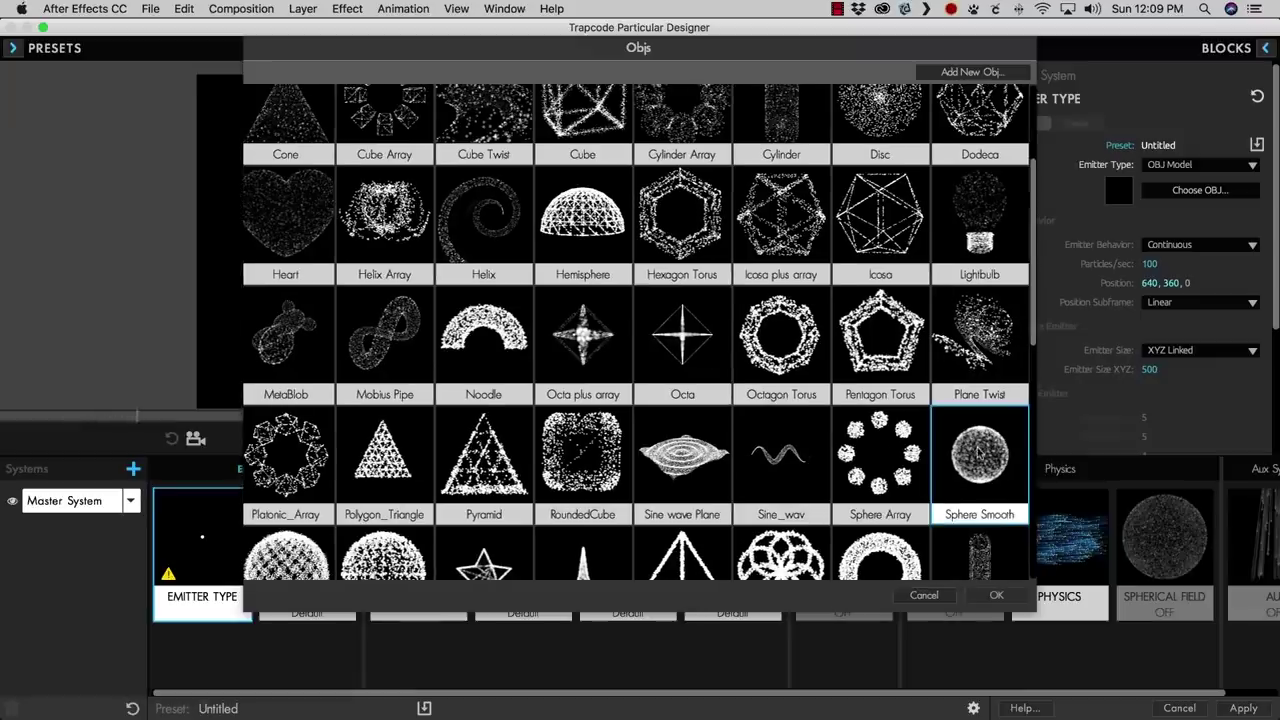
click(998, 595)
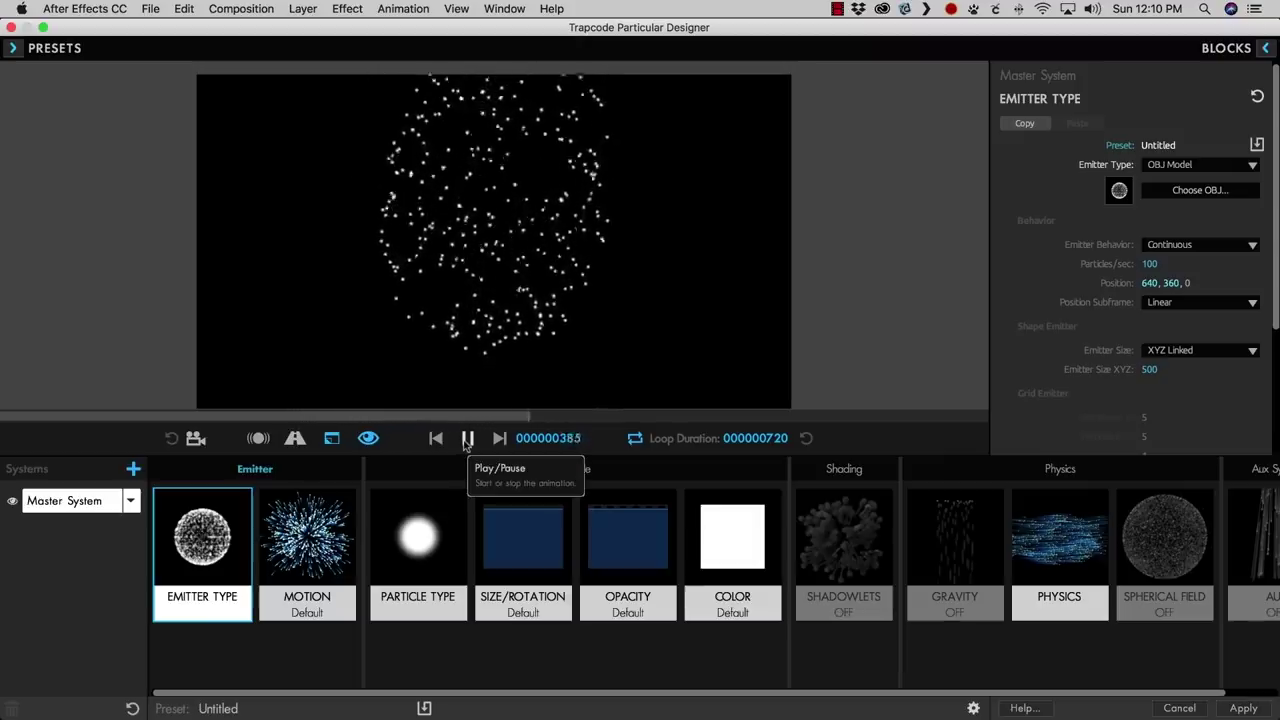
Set Particles/sec to 1000, then 2000, and replay the preview from the start.
click(467, 438)
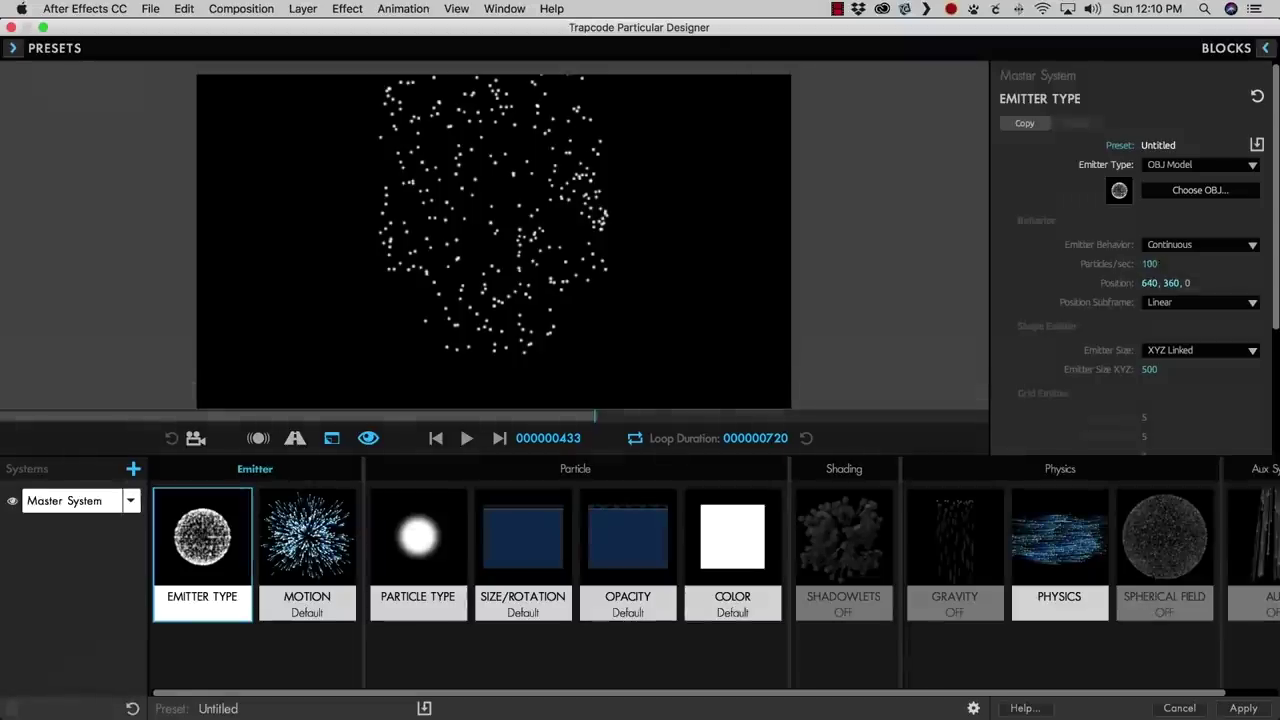
click(1151, 263)
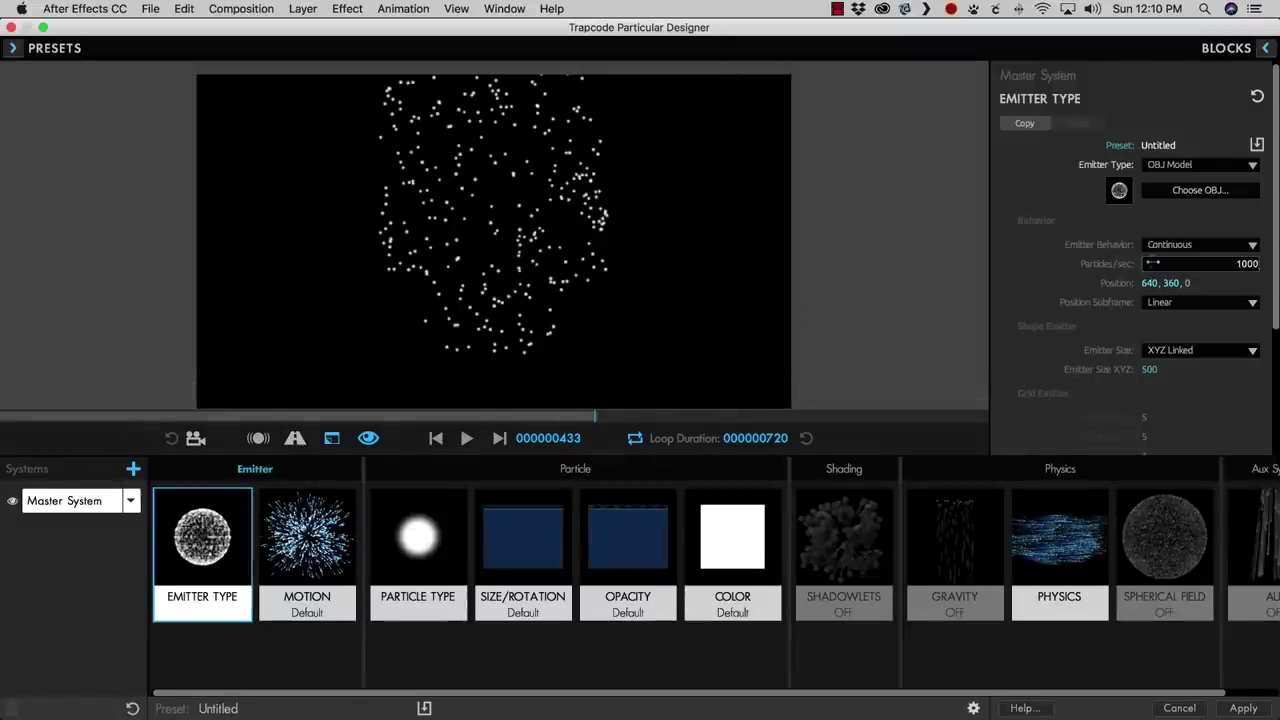
key(Return)
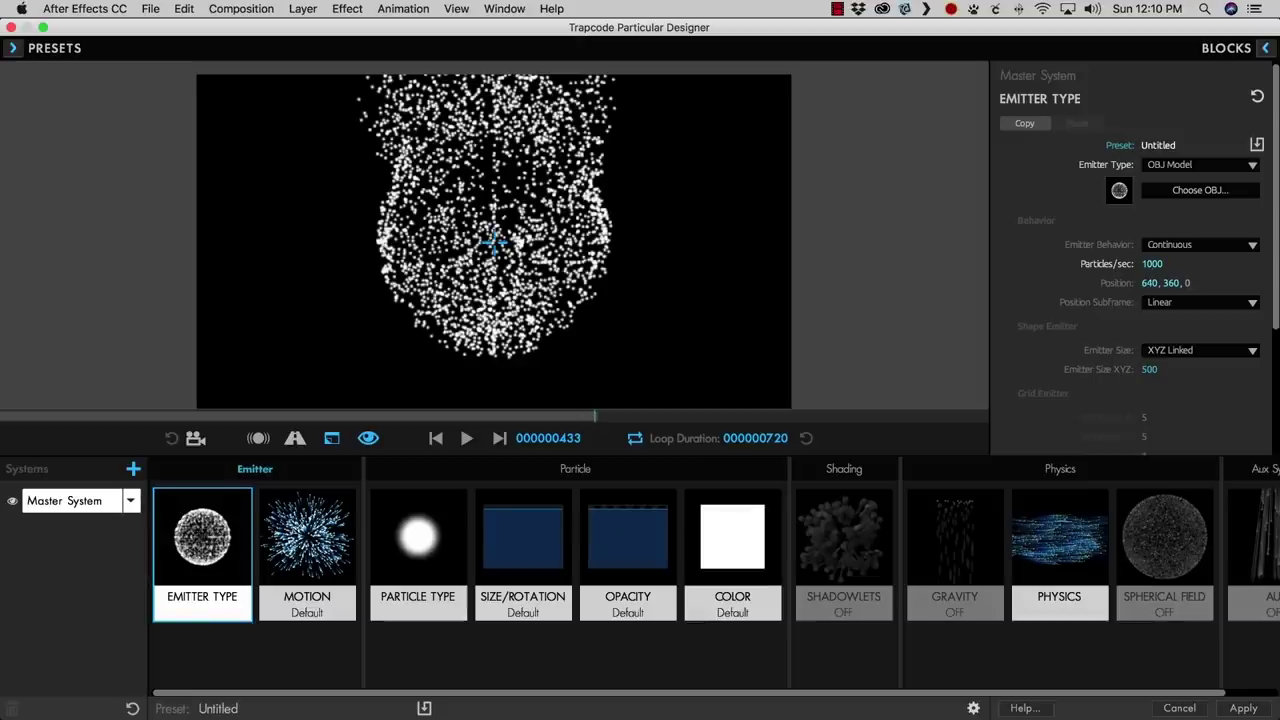
click(1148, 263)
text(2000)
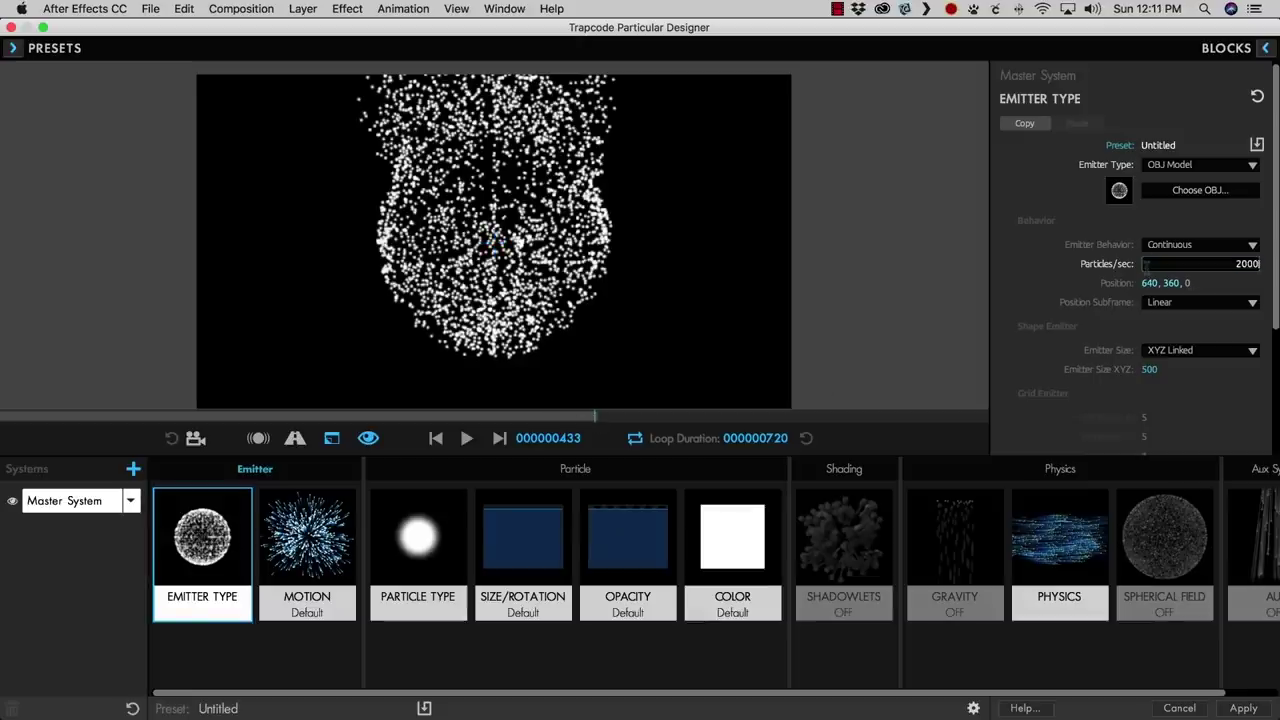
key(Return)
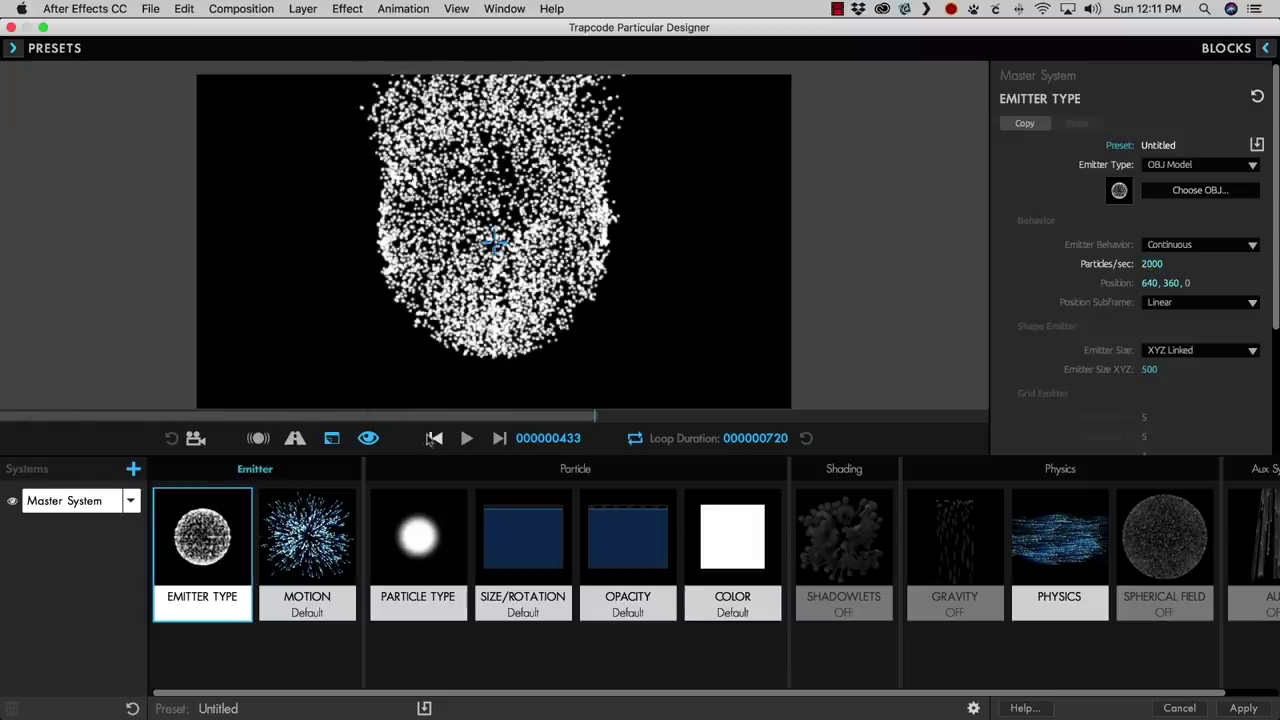
click(433, 439)
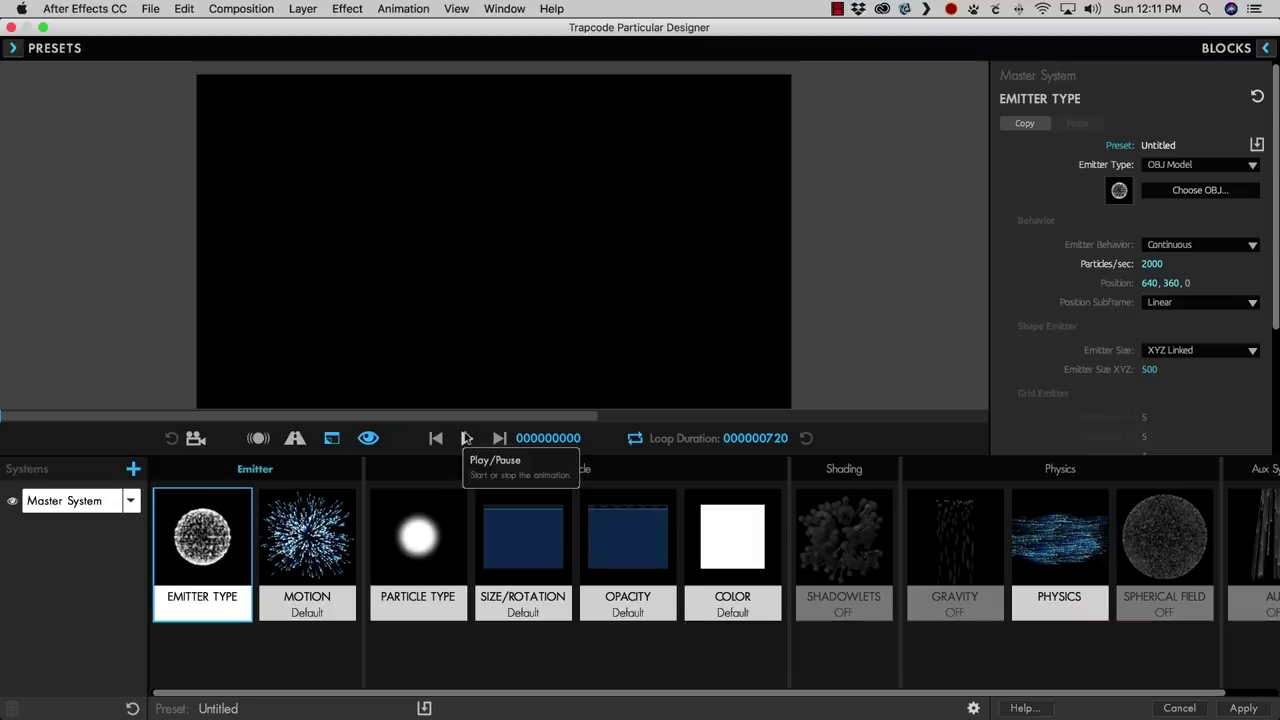
click(465, 438)
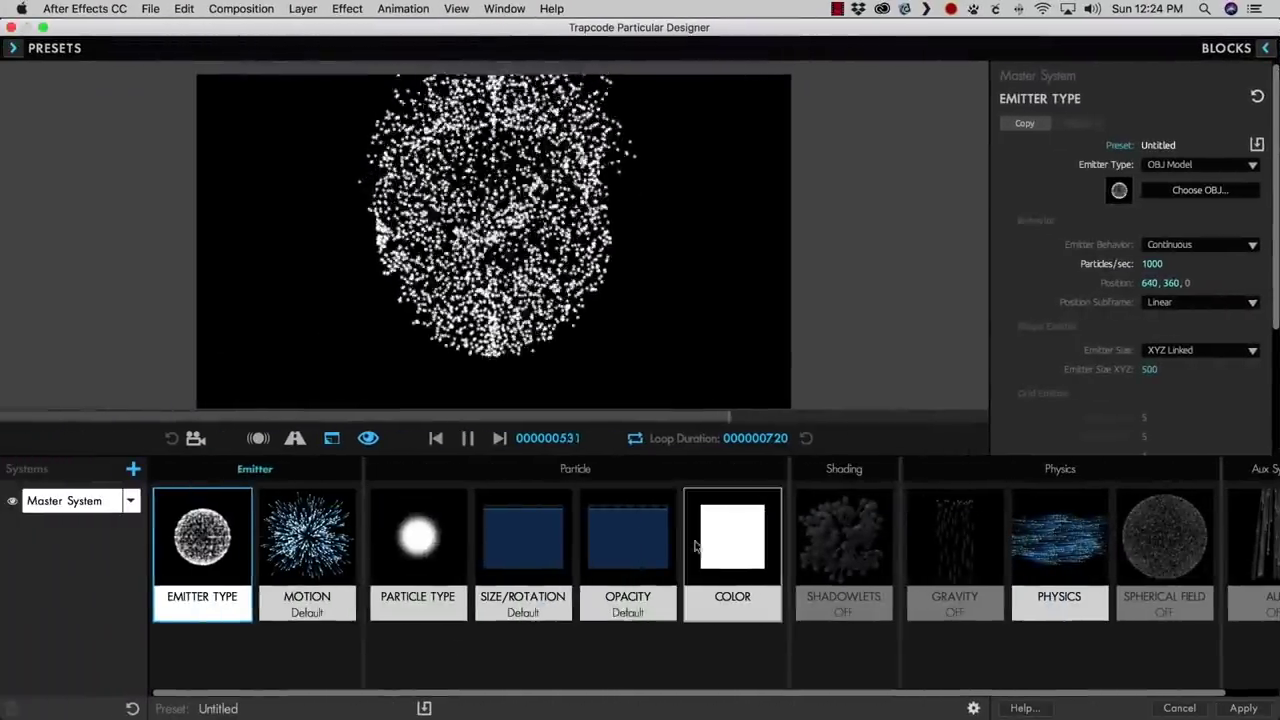
Apply the trapezoid fade-in/fade-out Opacity Over Life preset.
click(659, 541)
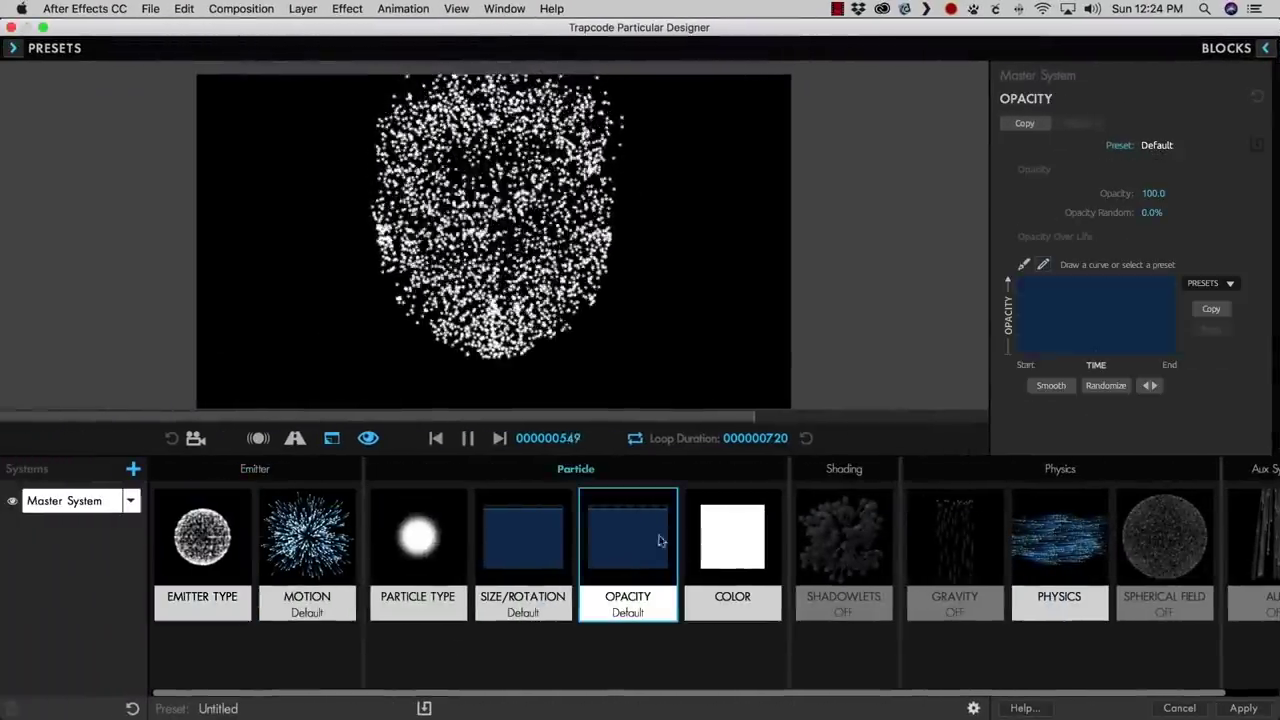
click(1212, 283)
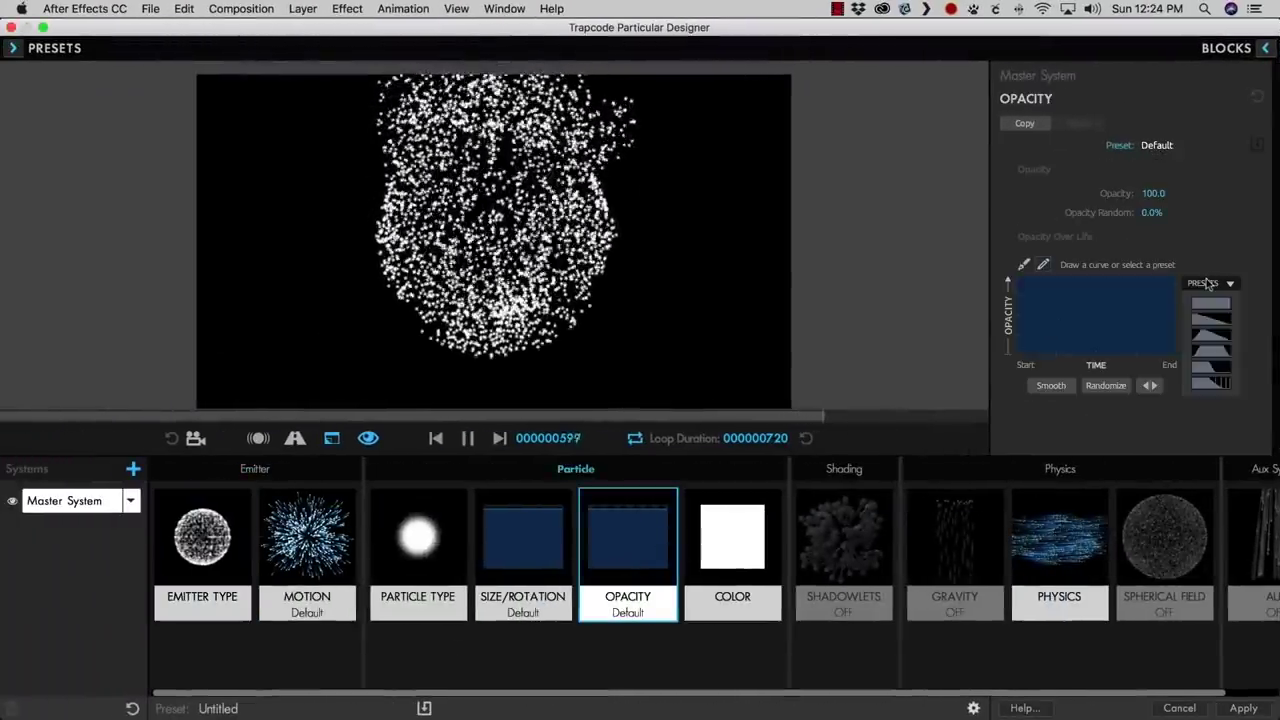
click(1199, 351)
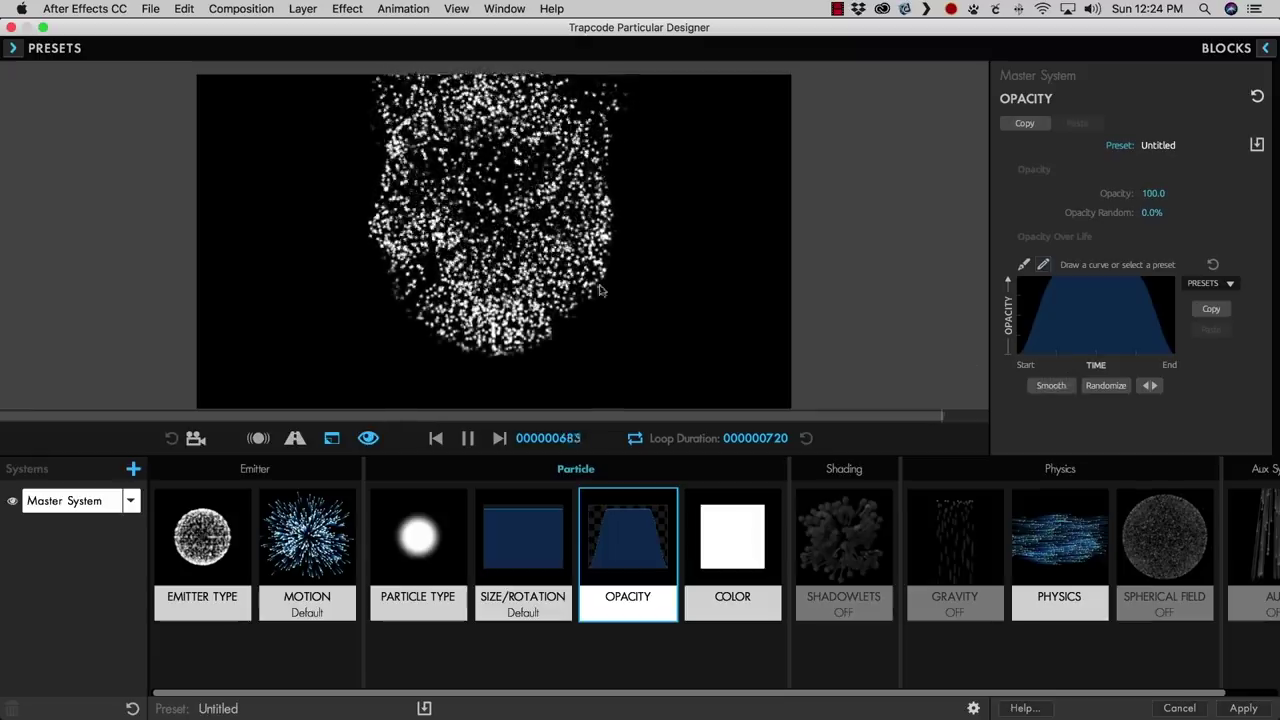
Apply the Fire colour preset to tint the particles orange-red.
click(733, 565)
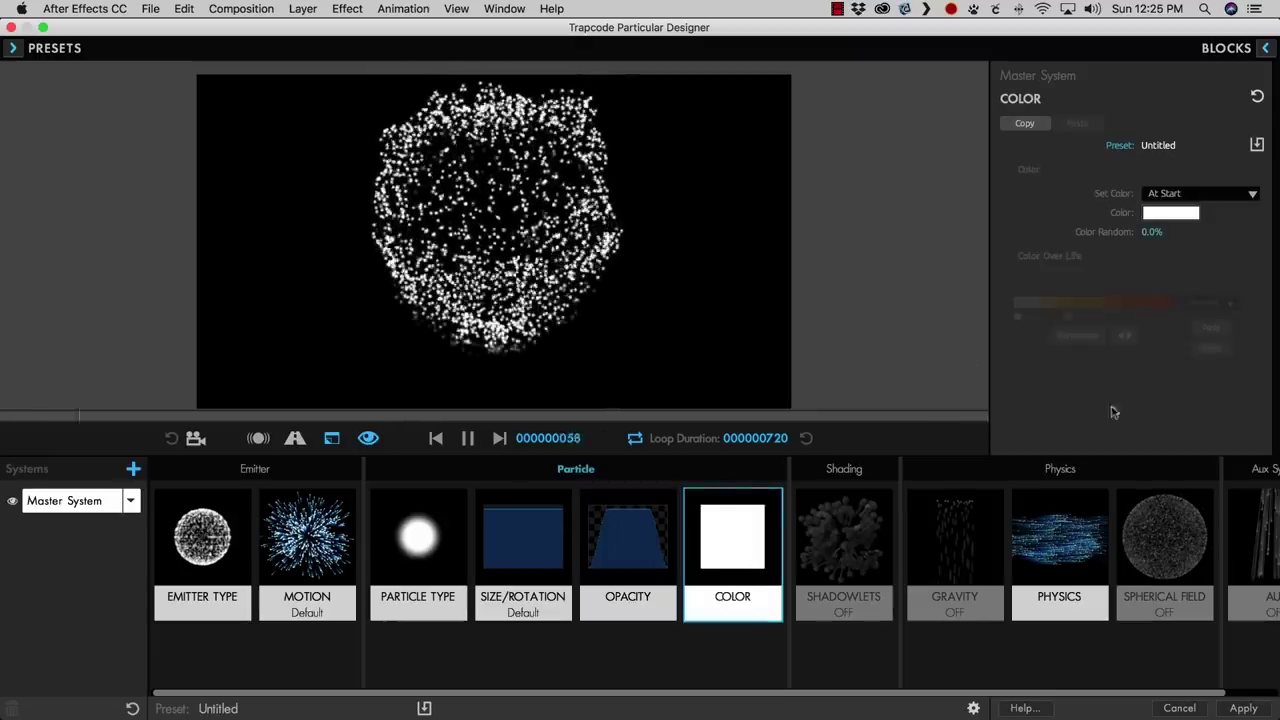
click(1120, 146)
click(1007, 268)
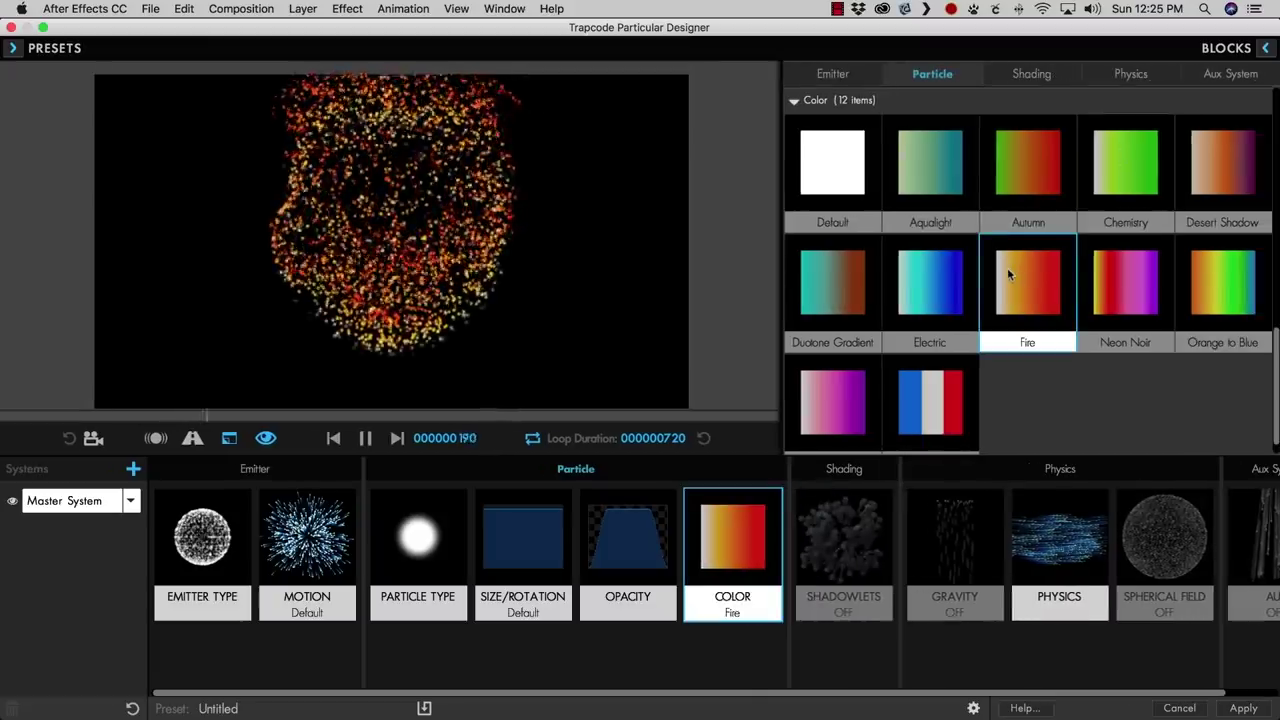
click(1007, 267)
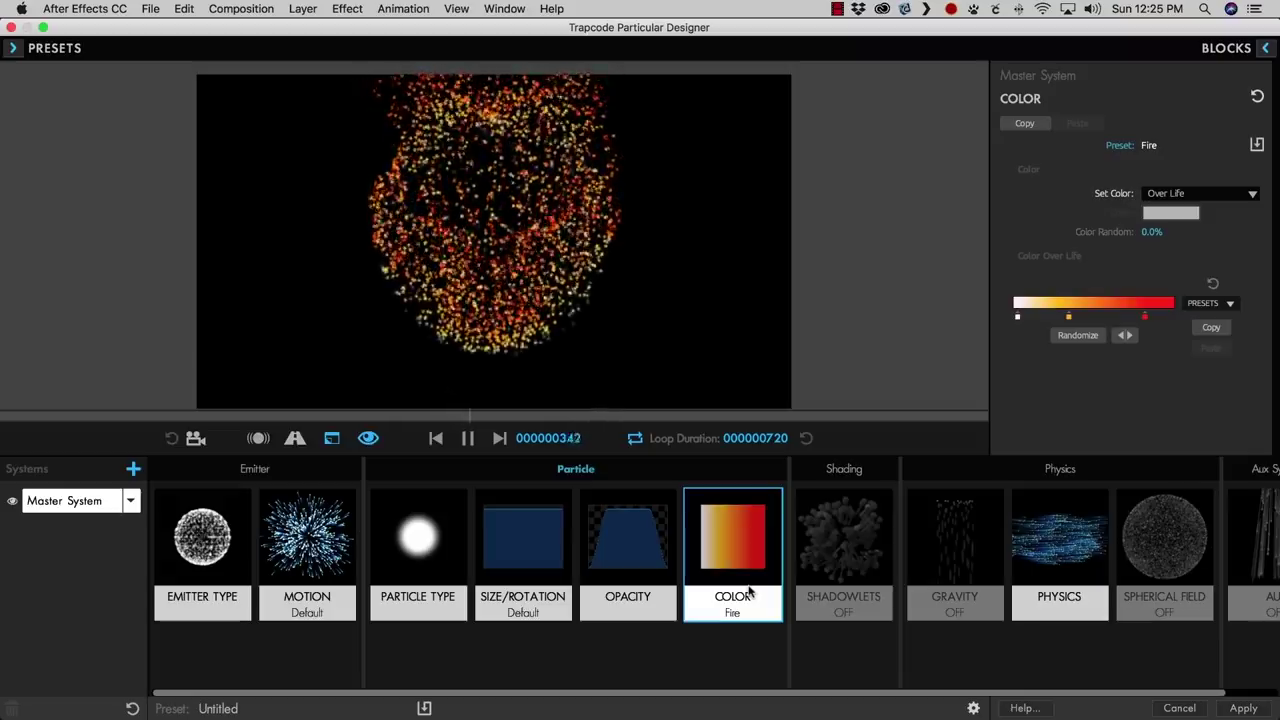
Set Force Region Size to 580, then scrub it down to settle at 510.
click(1073, 545)
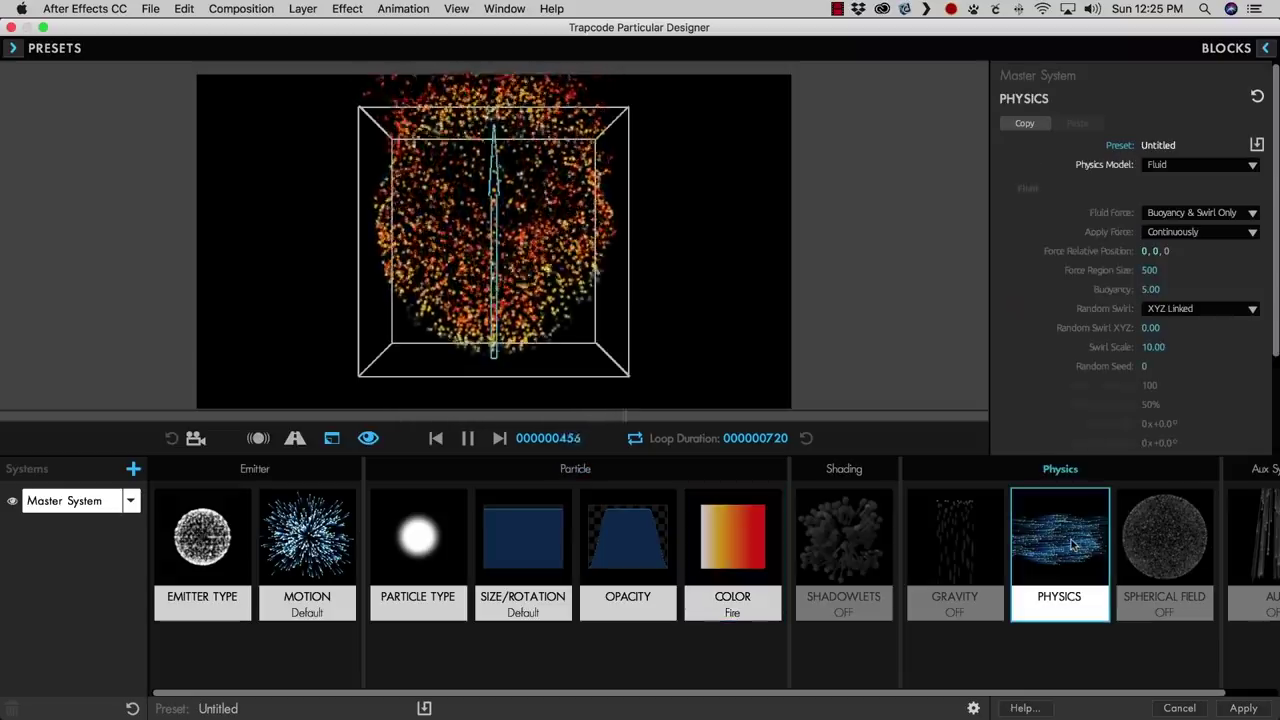
click(1149, 270)
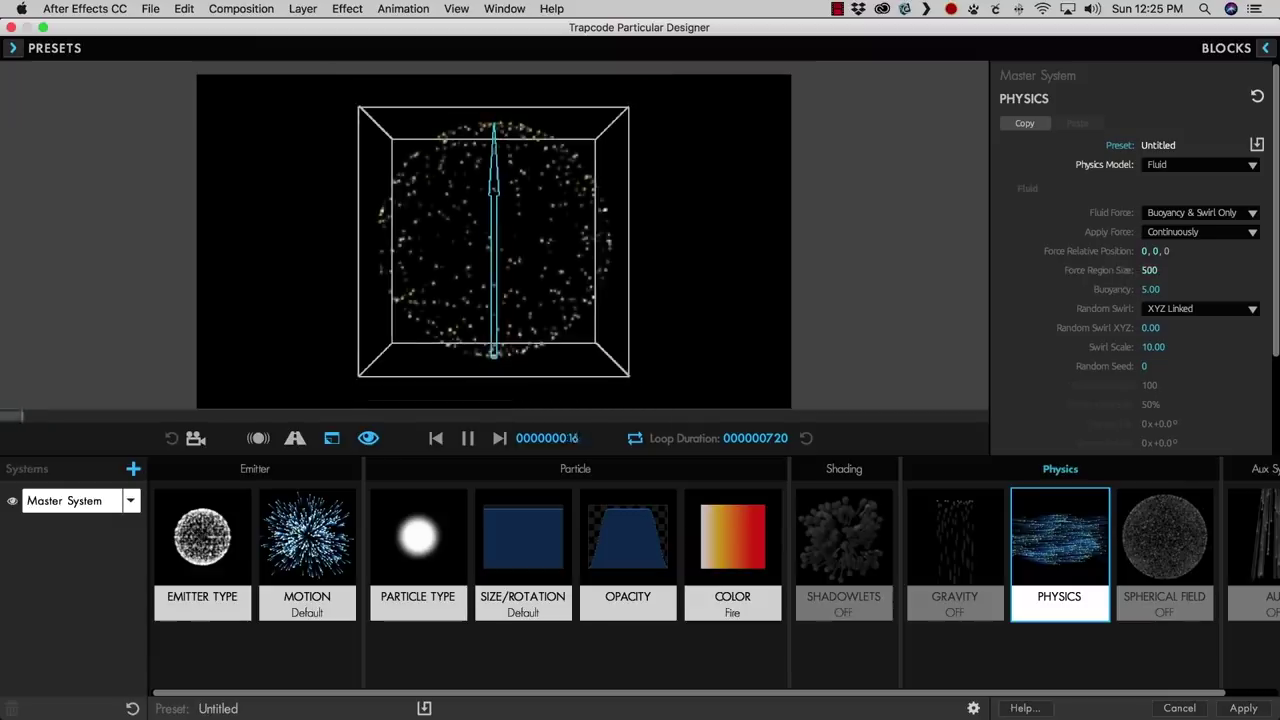
text(580)
key(Return)
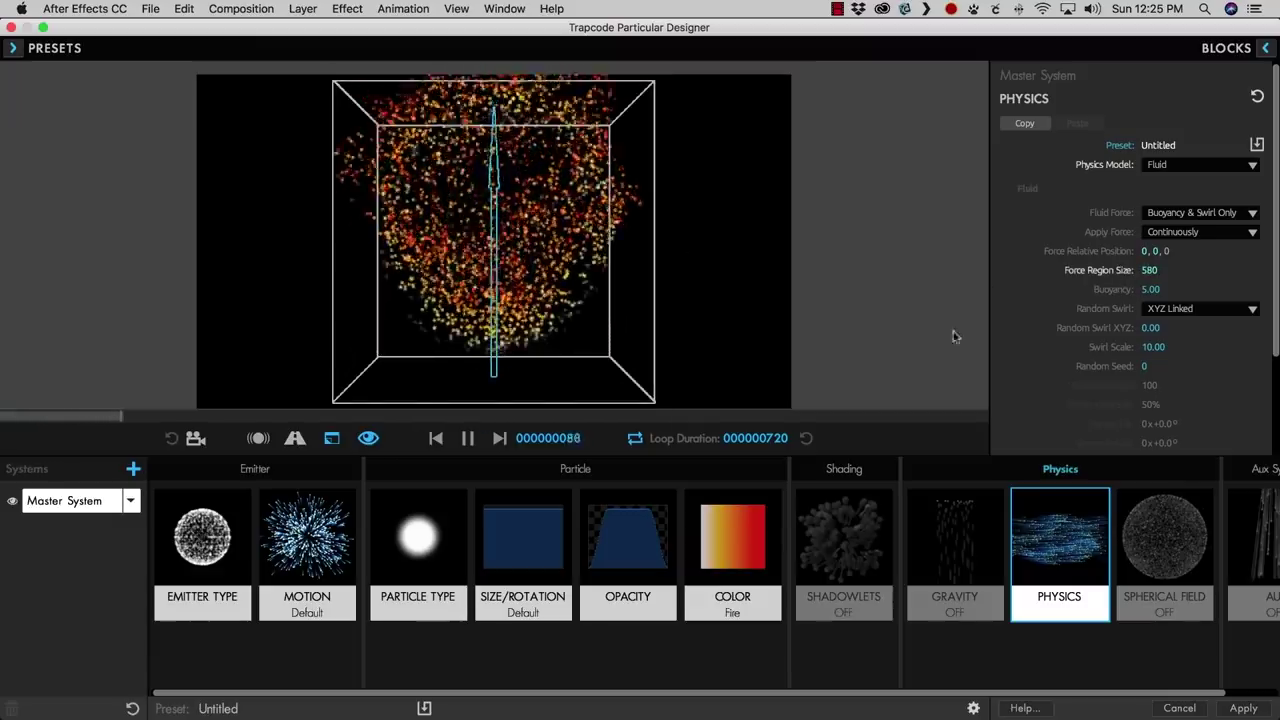
drag(1177, 263, 1160, 270)
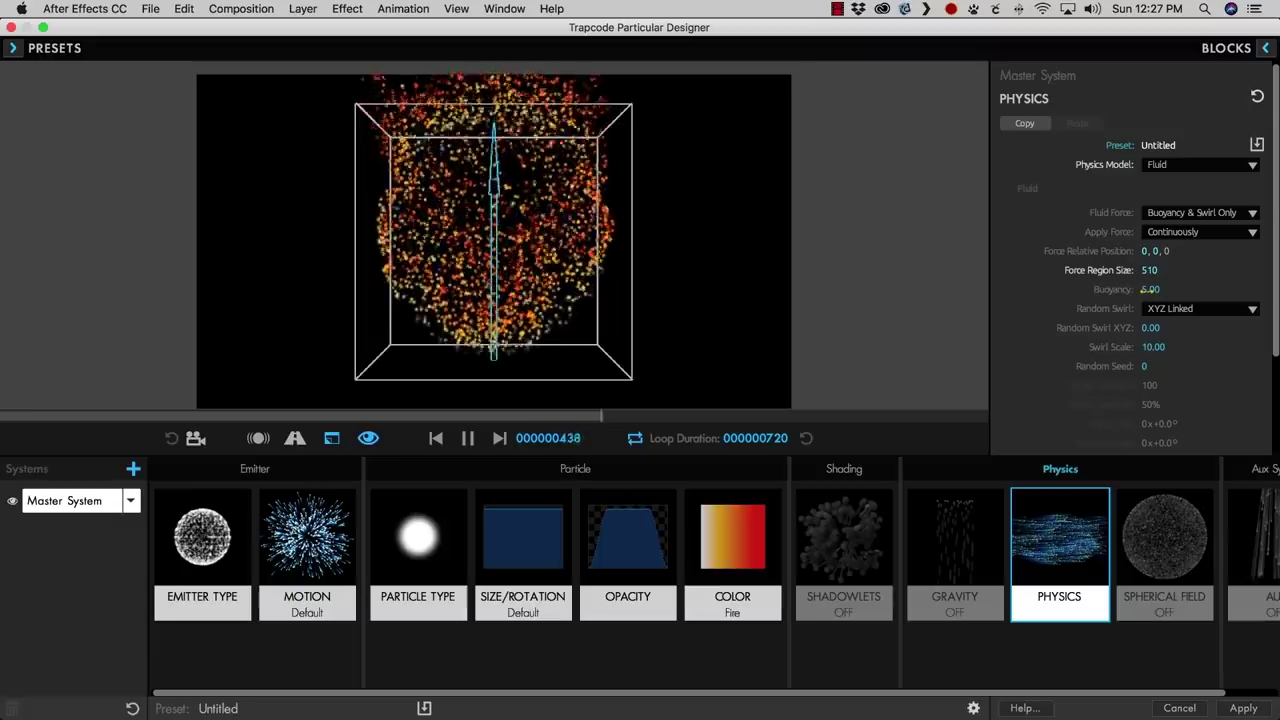
Scrub Buoyancy up to about 84, then back down to 5.00.
drag(1148, 289, 1174, 289)
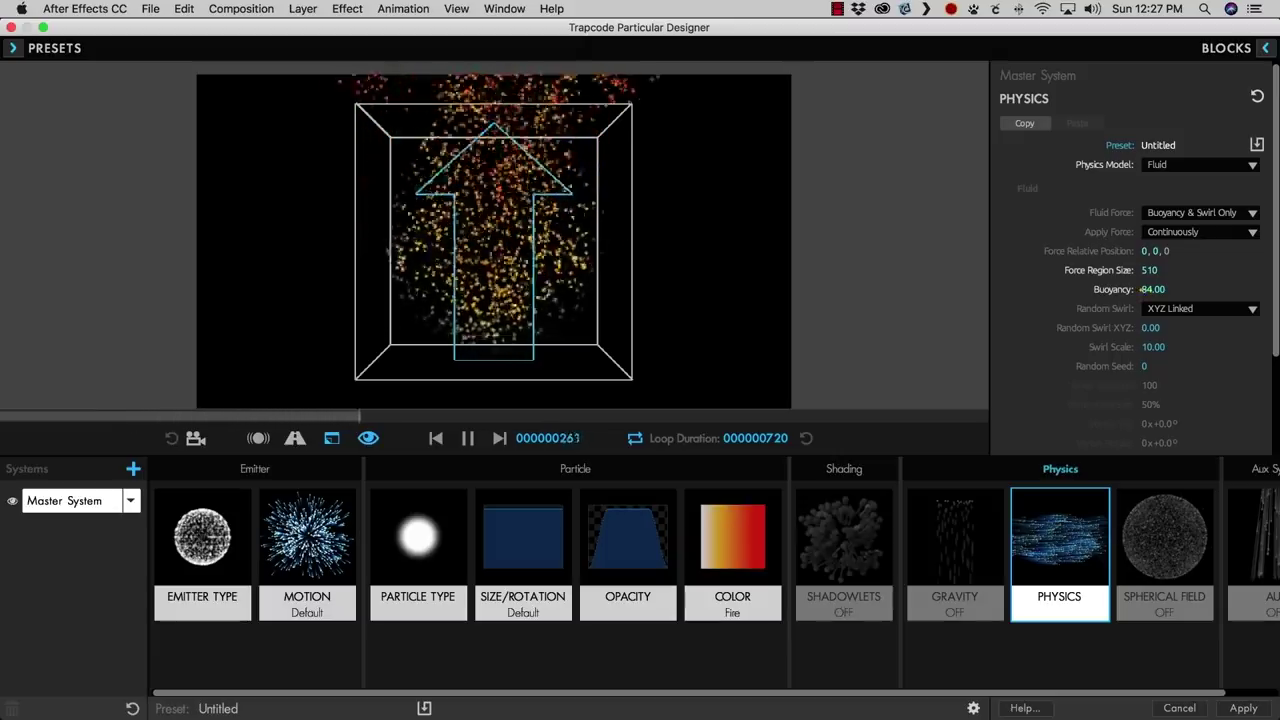
drag(1143, 293, 1142, 293)
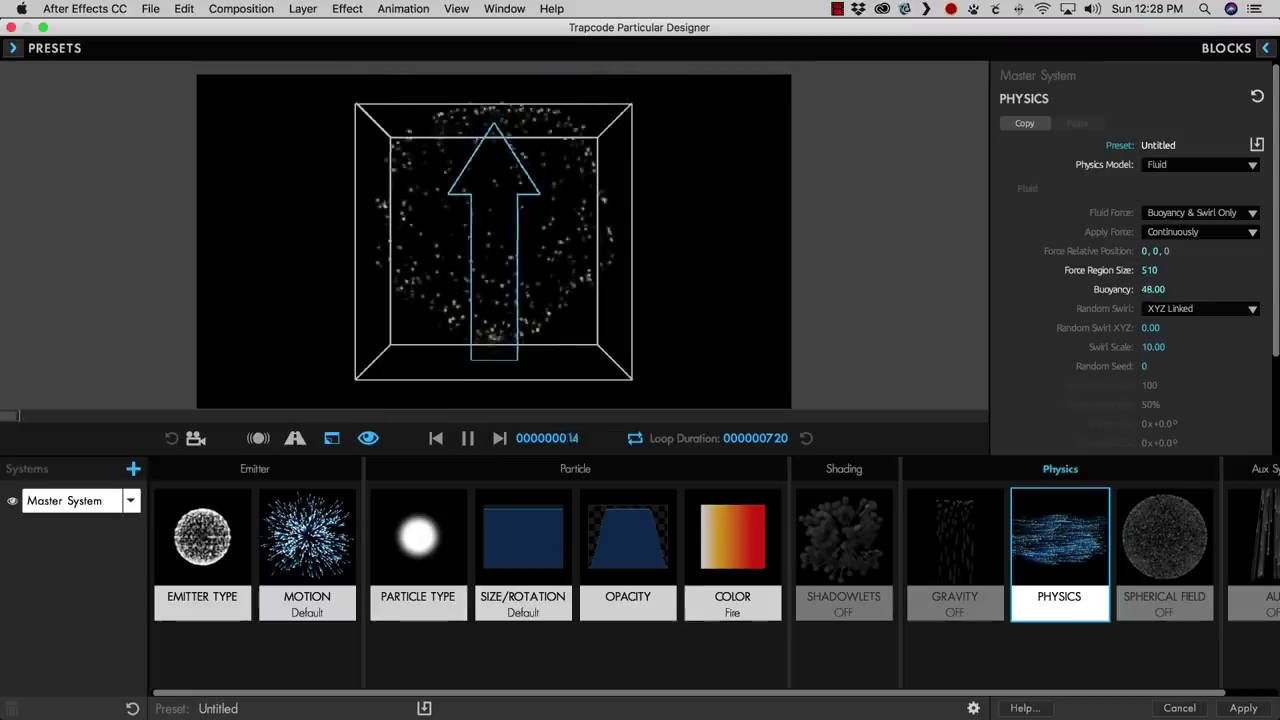
drag(1148, 289, 1102, 289)
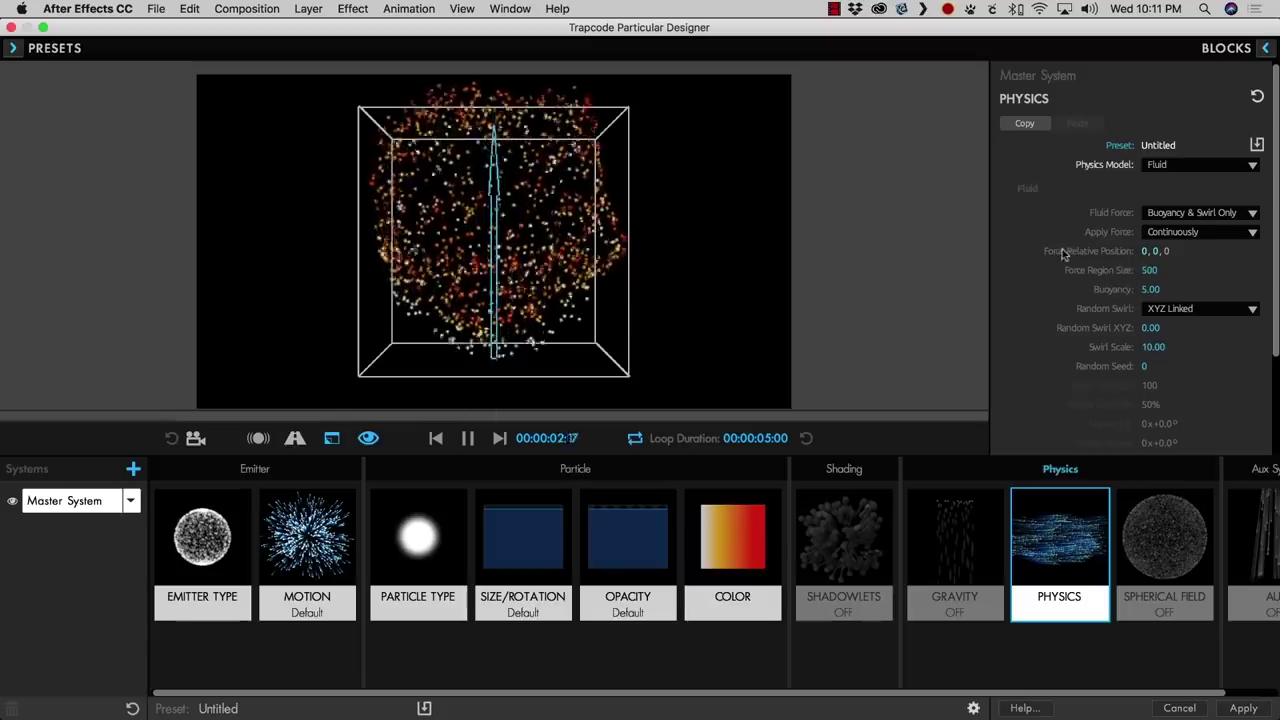
Move the Force Relative Position X to -261, then 183, then back to 0.
drag(1148, 251, 866, 398)
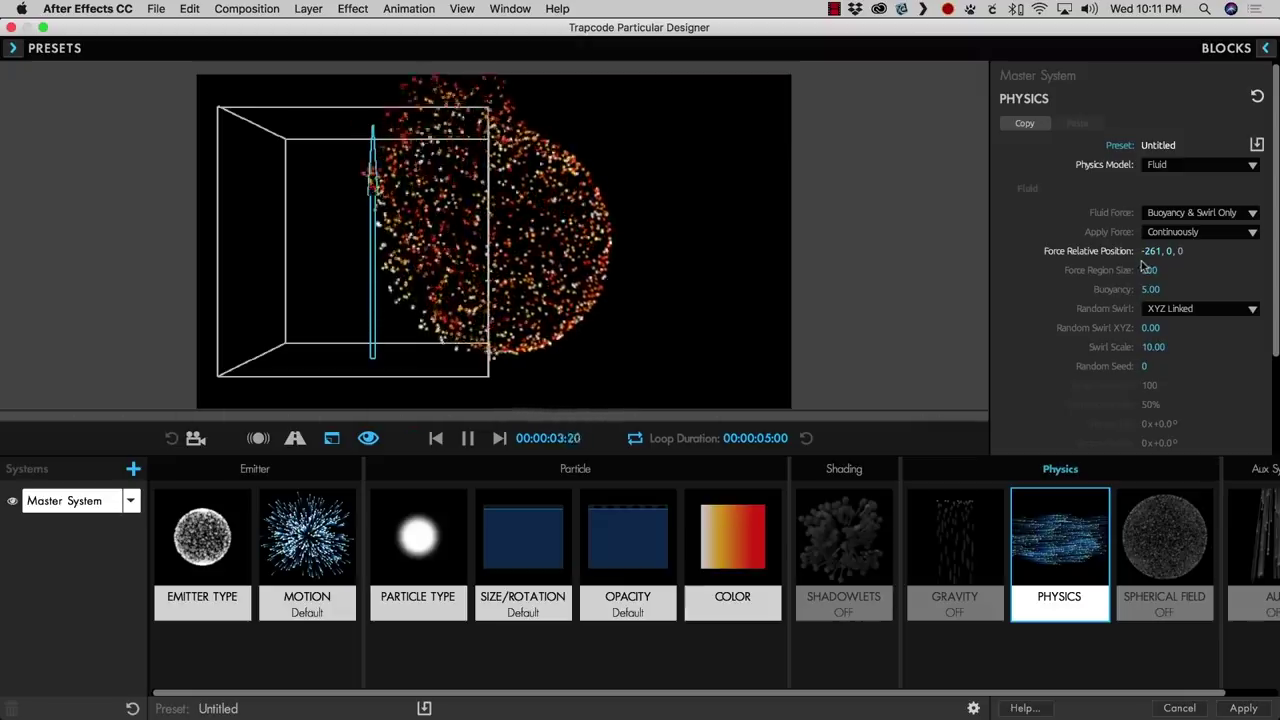
mouse_move(1150, 251)
mouse_down()
mouse_move(1250, 251)
mouse_move(1110, 251)
mouse_move(1230, 251)
mouse_move(1140, 254)
mouse_move(1135, 271)
mouse_move(1100, 271)
mouse_move(1143, 270)
mouse_up()
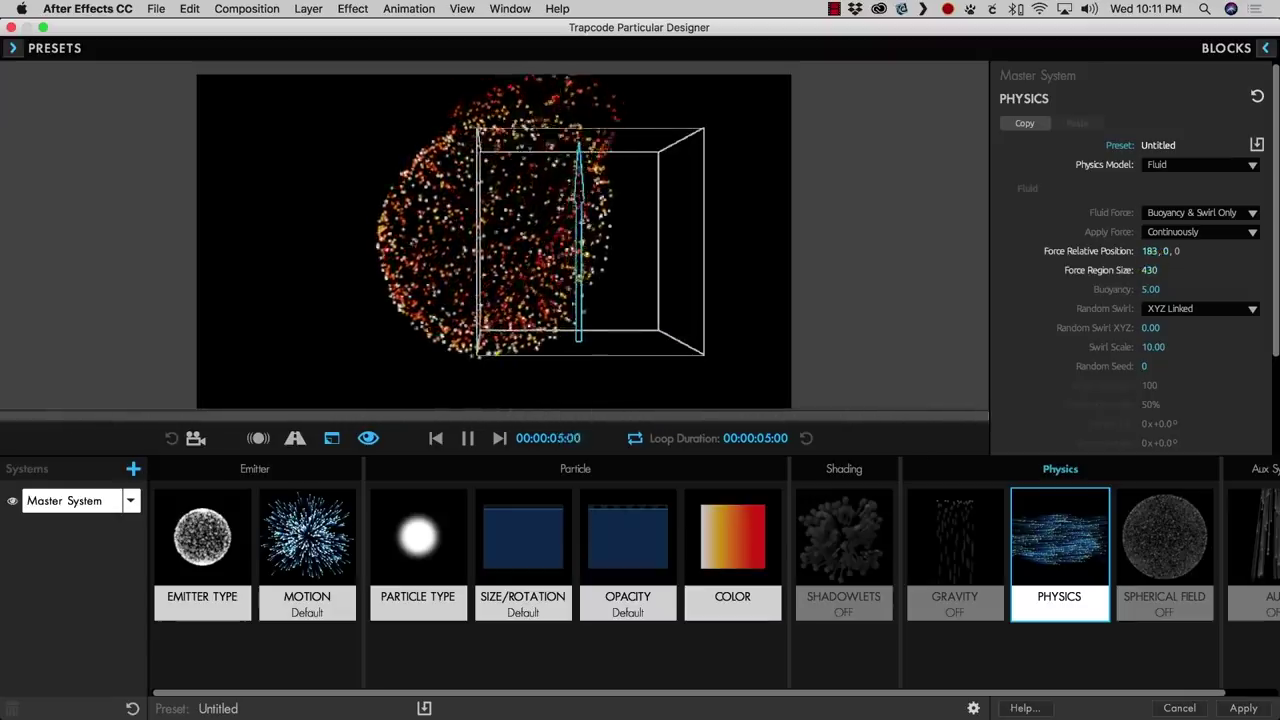
drag(1150, 251, 1060, 251)
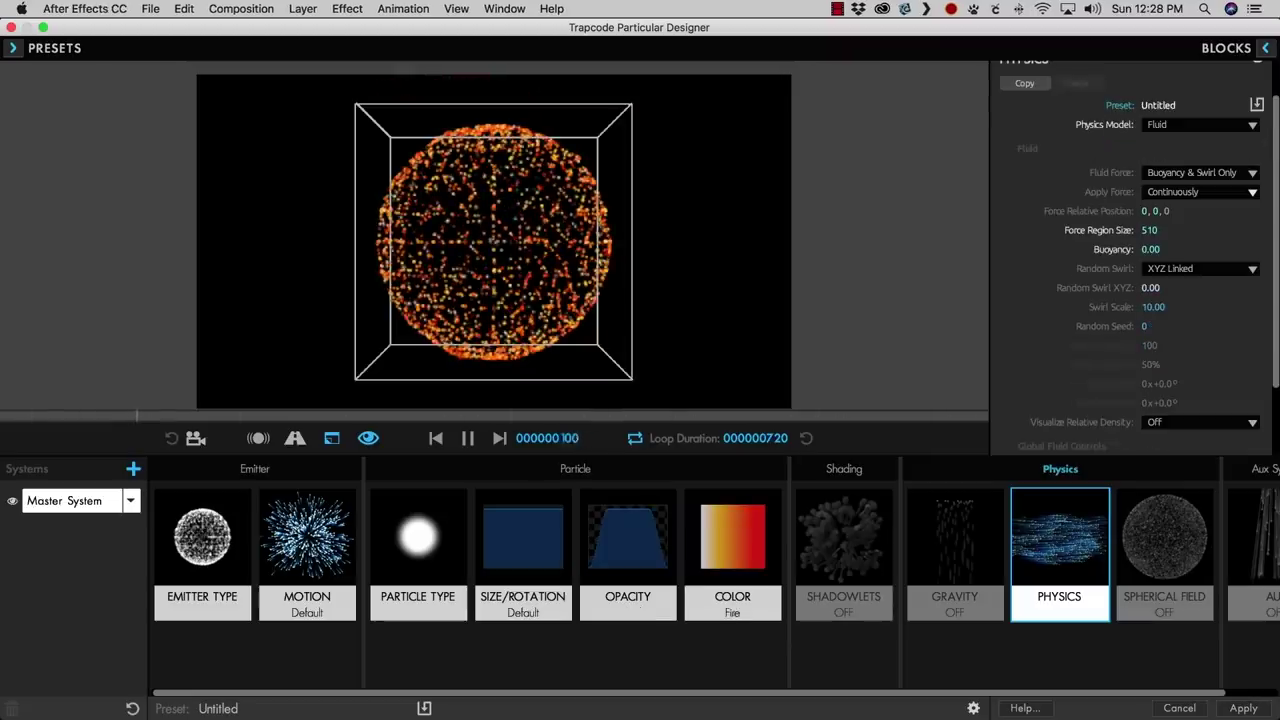
Scrub Random Swirl XYZ up to 41 and set Swirl Scale to 25.
drag(1127, 289, 1139, 289)
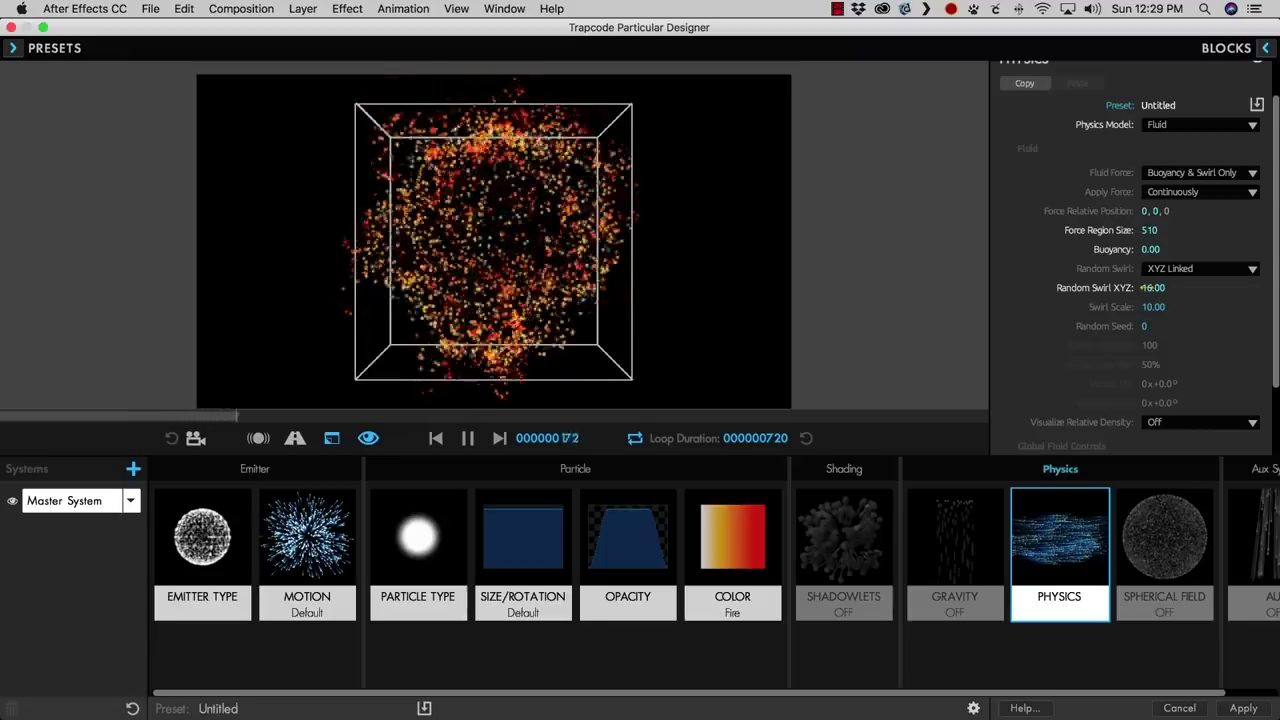
drag(1142, 287, 1149, 287)
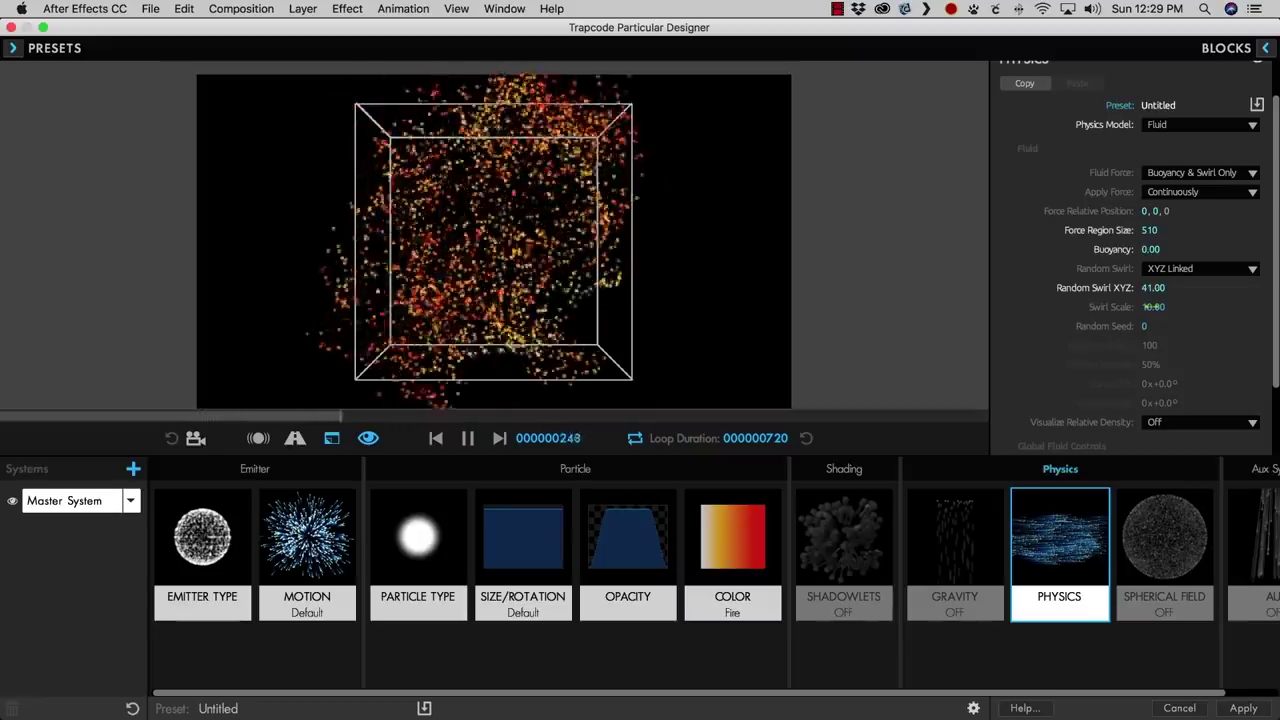
click(1150, 307)
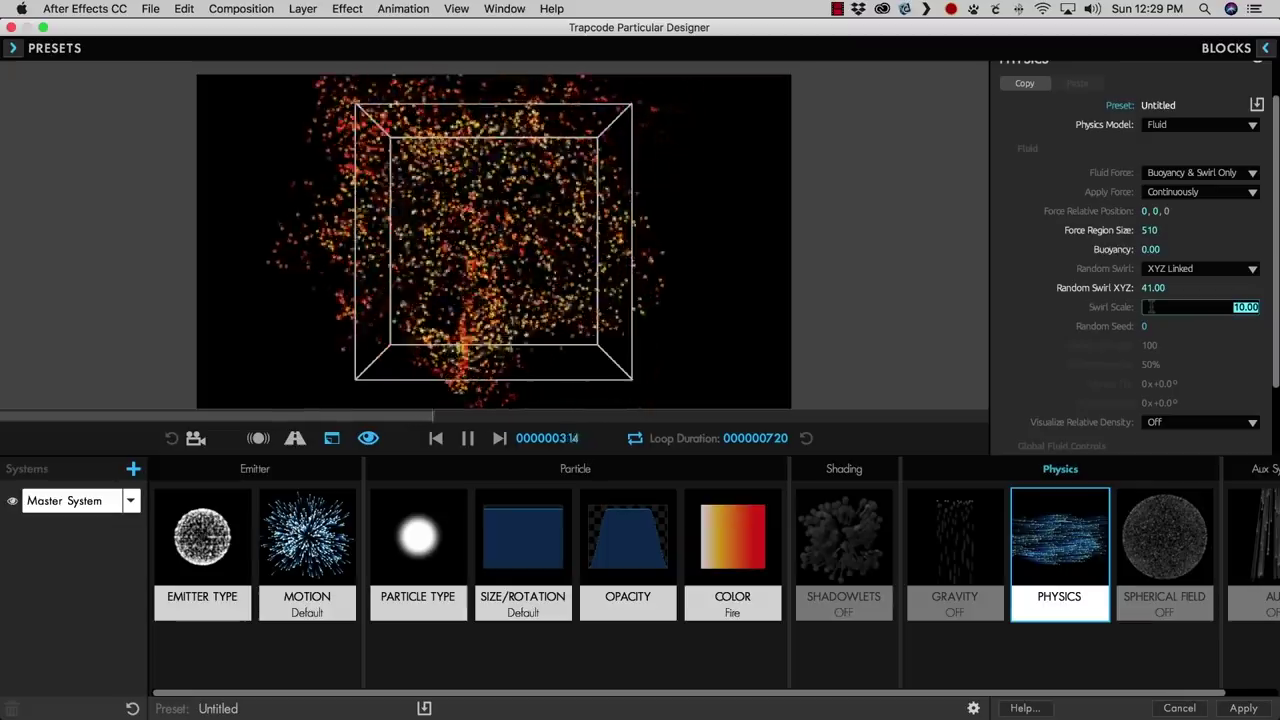
text(25)
key(Return)
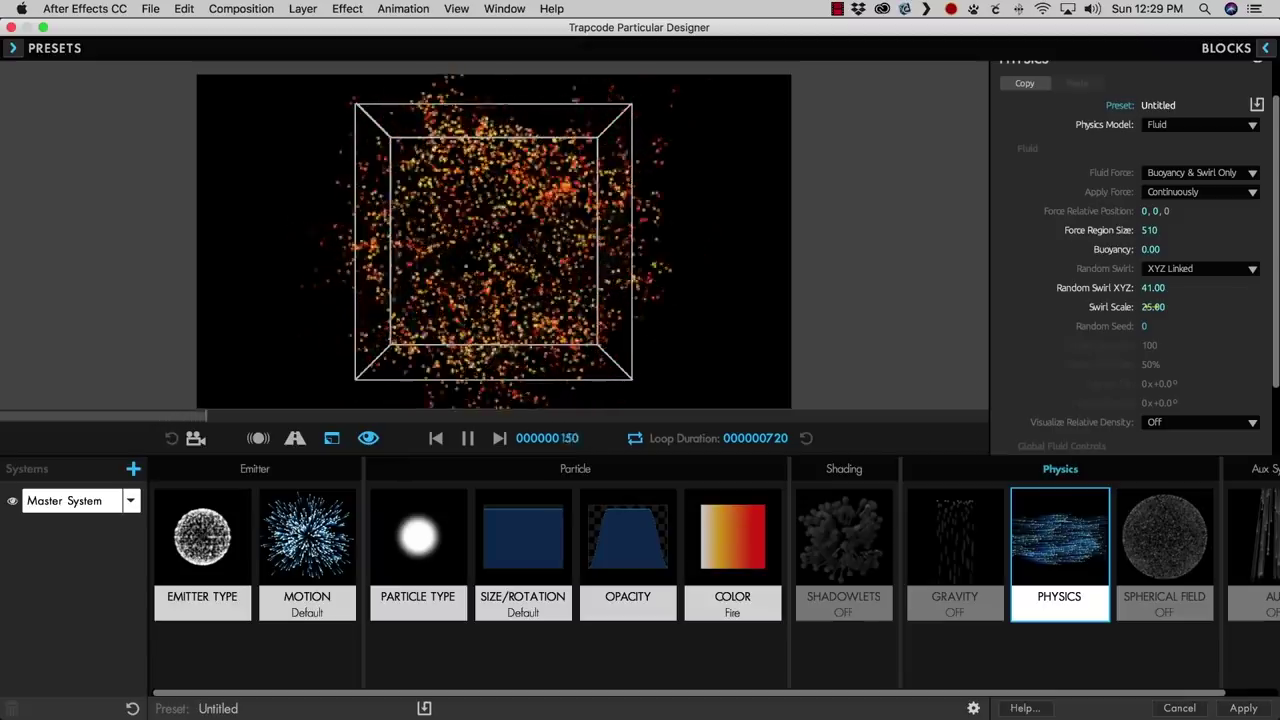
Set Swirl Scale to 5, then scrub it through 12, 44, 35 and 13.
click(1155, 307)
text(5)
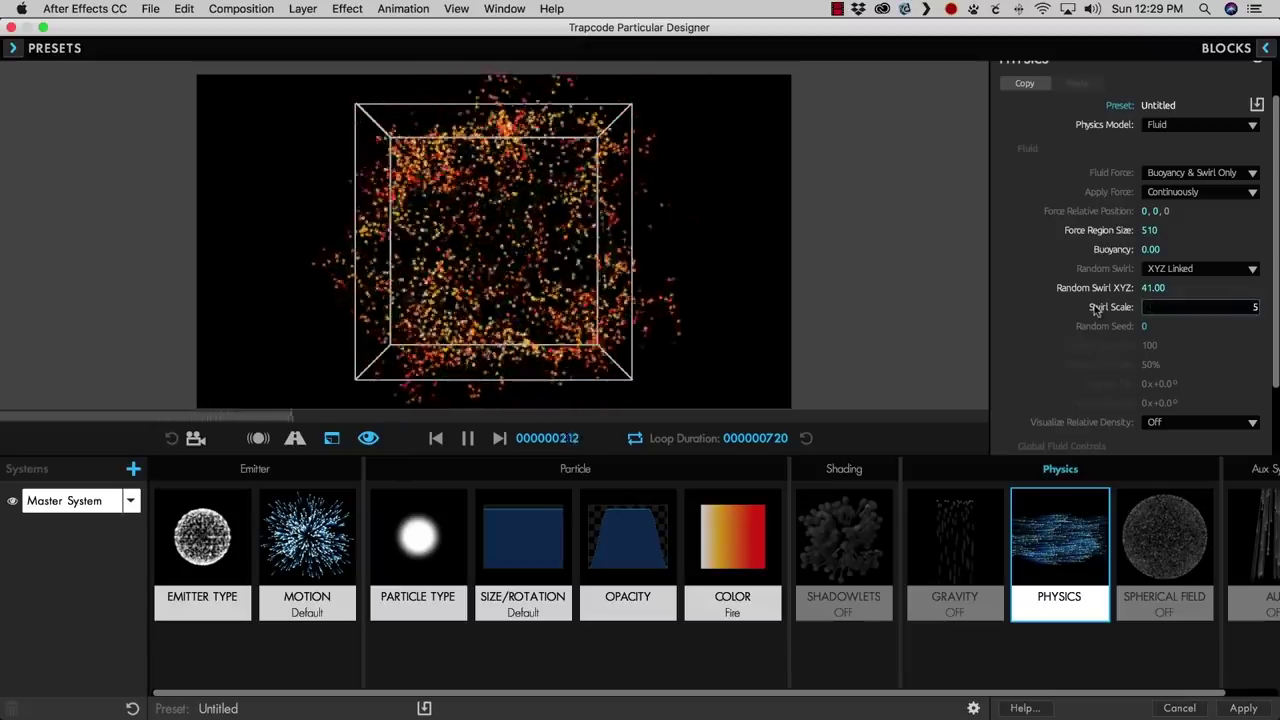
key(Return)
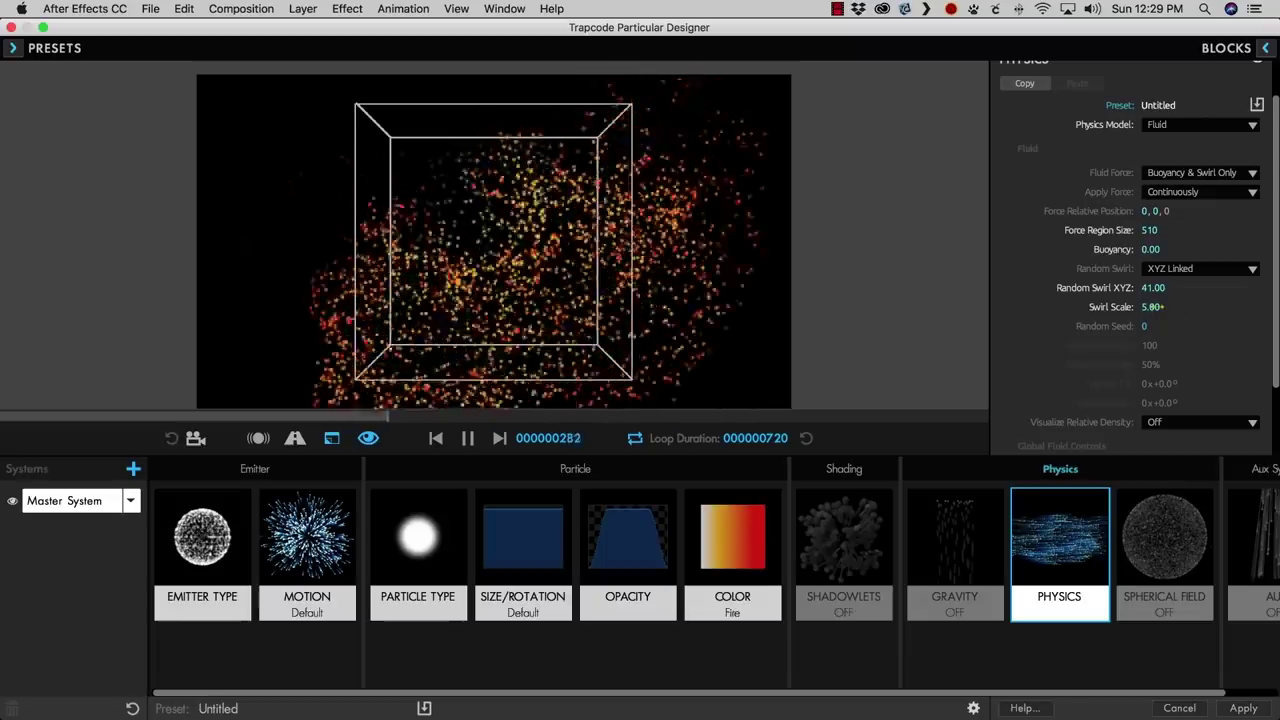
drag(1153, 307, 1160, 307)
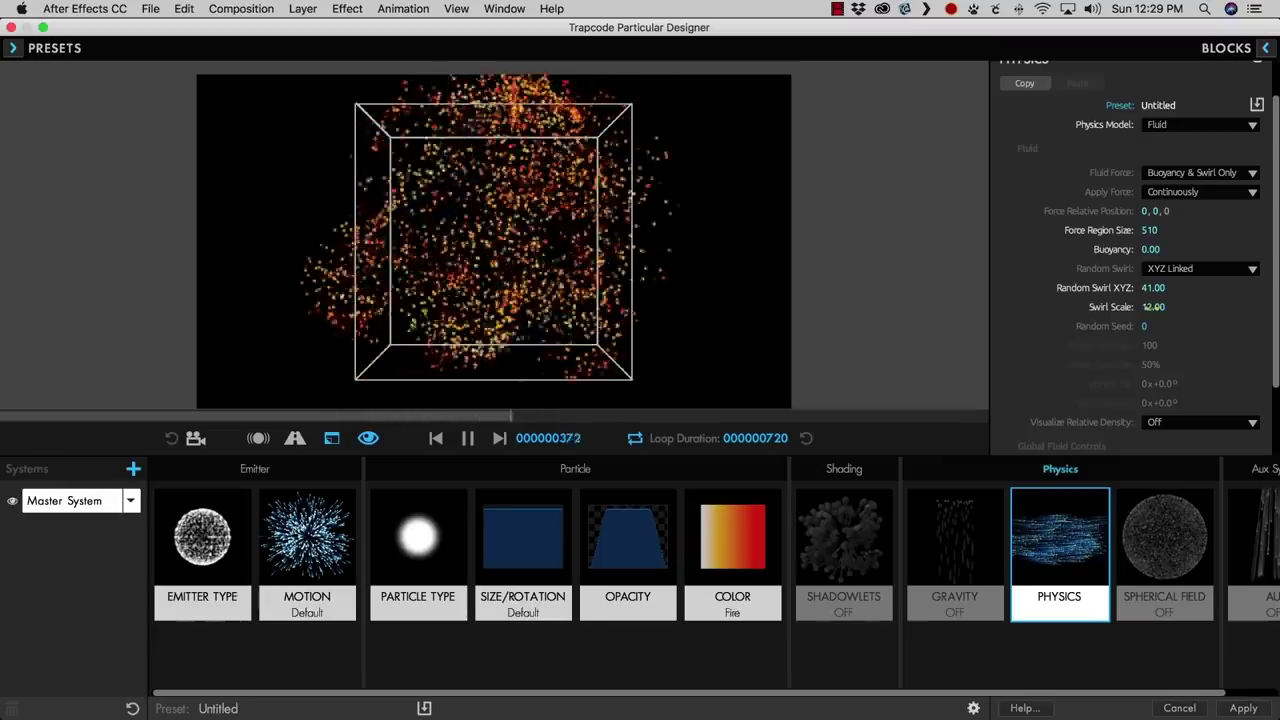
drag(1152, 307, 1190, 307)
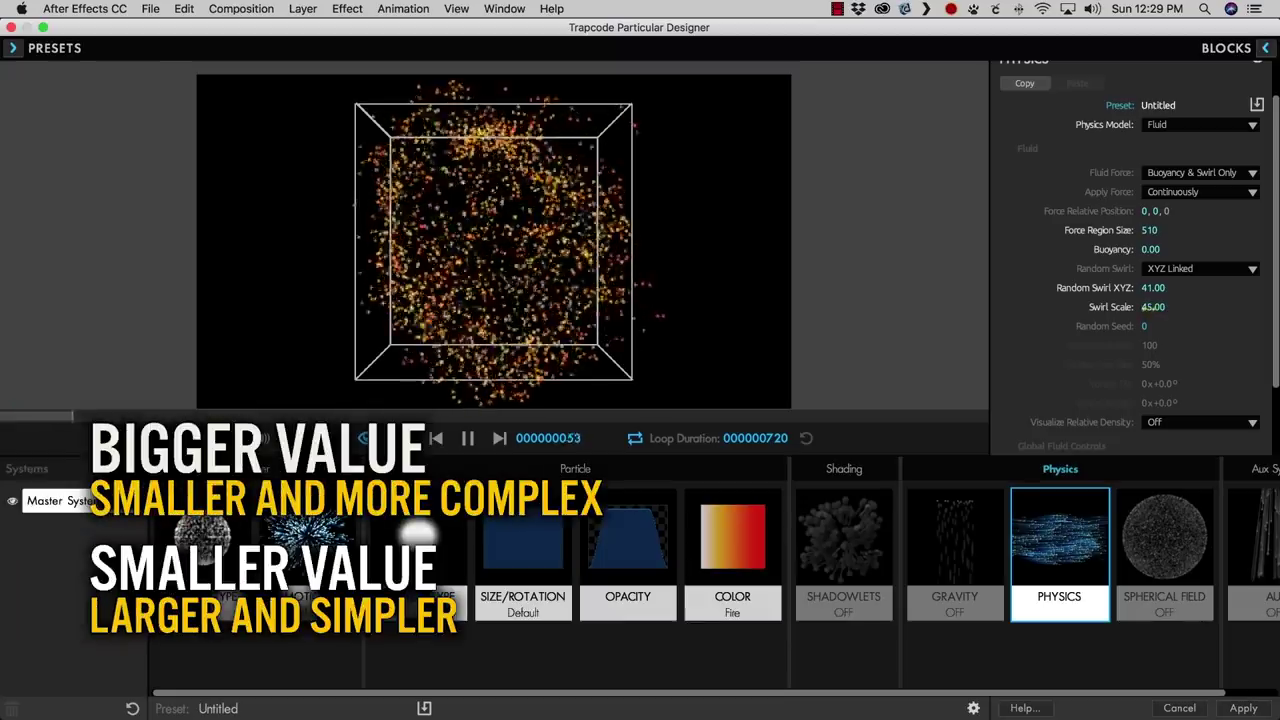
drag(1152, 307, 1142, 307)
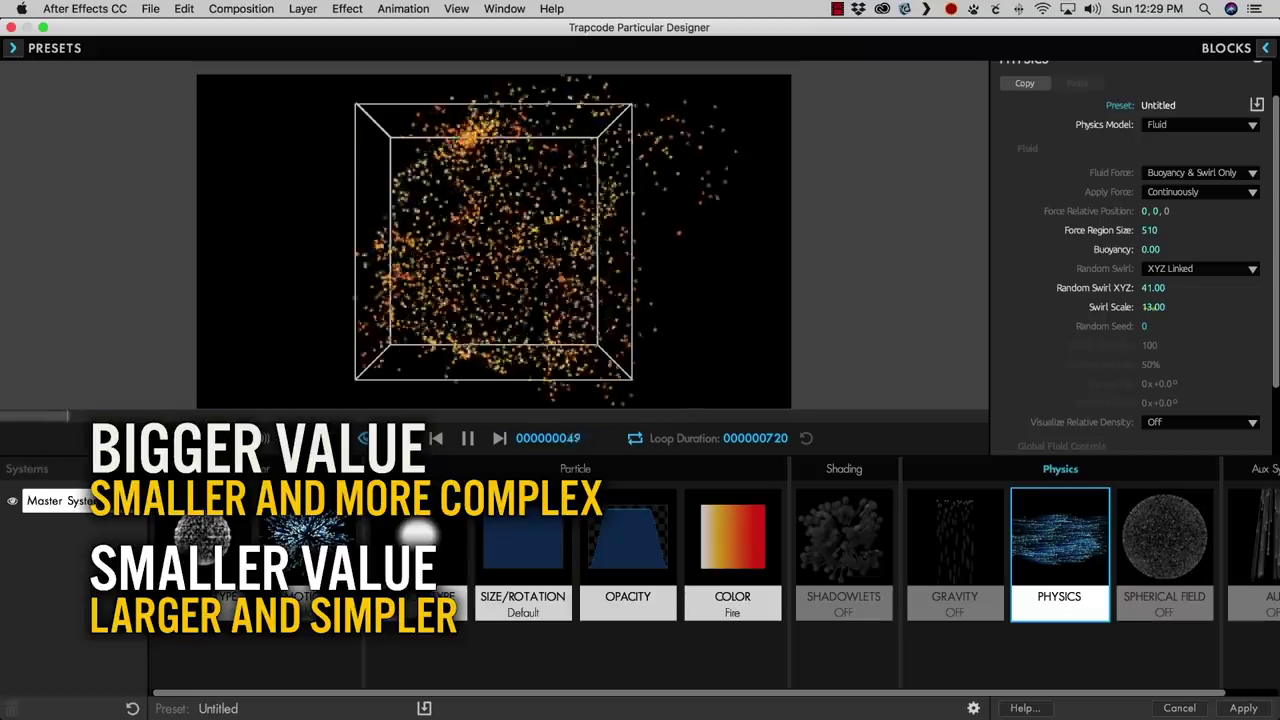
drag(1152, 307, 1149, 307)
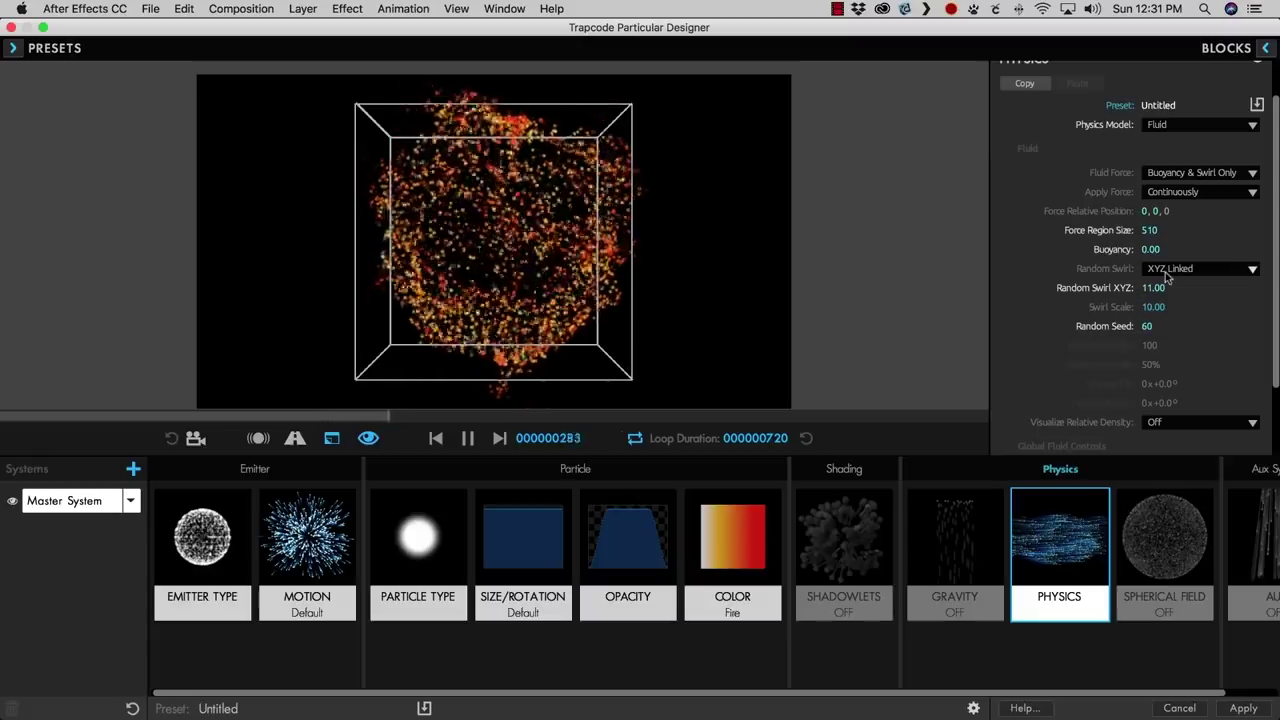
Switch Random Swirl to XYZ Individual with Y 12, Z 23, then try seeds 120 and 130.
click(1150, 271)
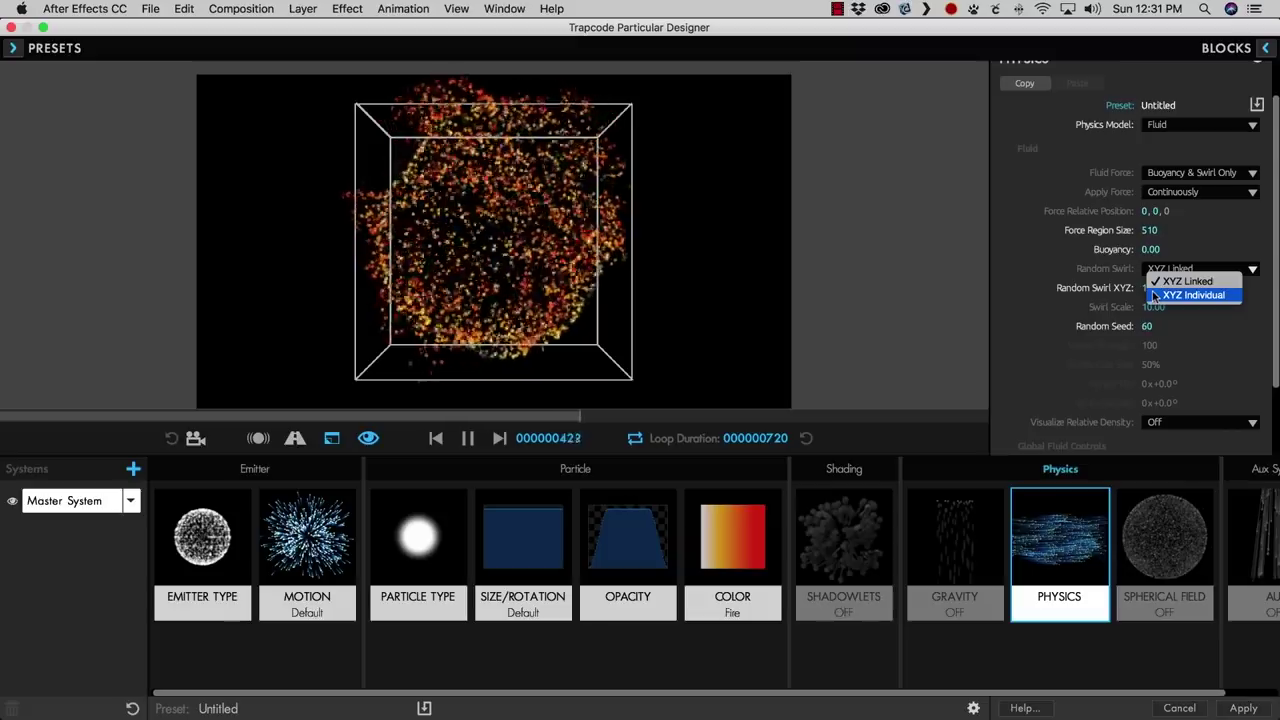
click(1152, 291)
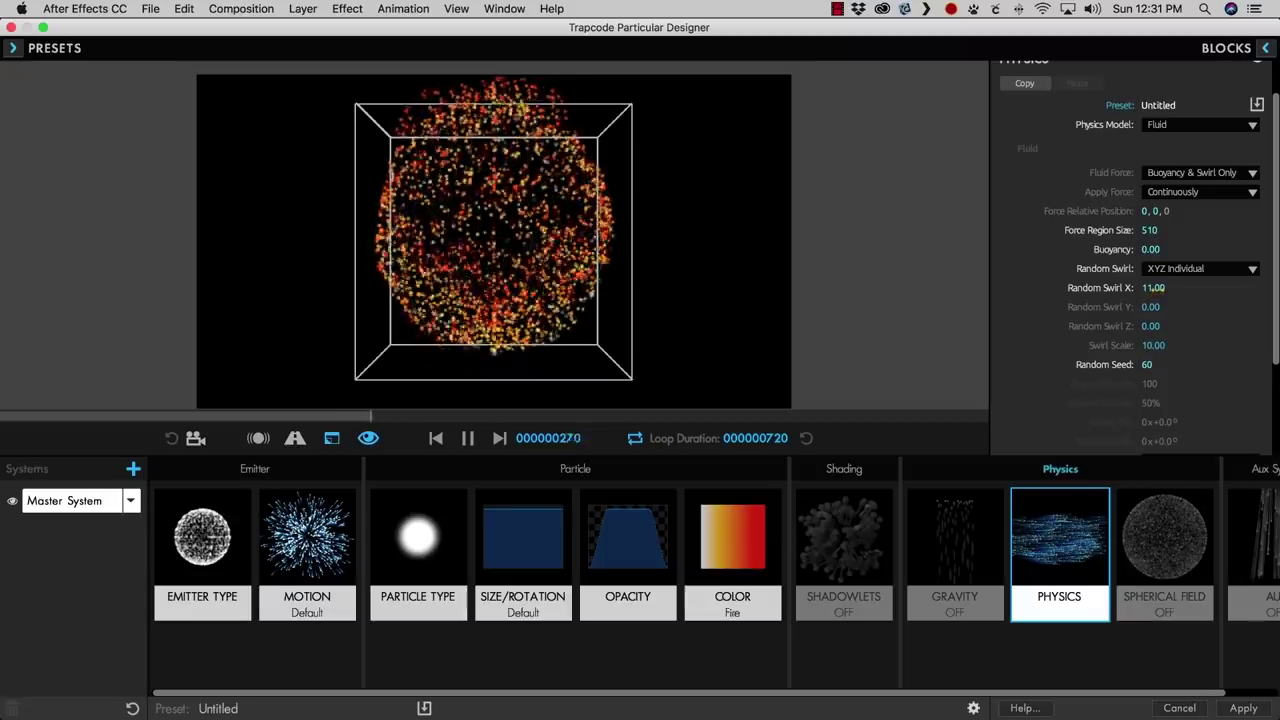
drag(1150, 287, 1145, 326)
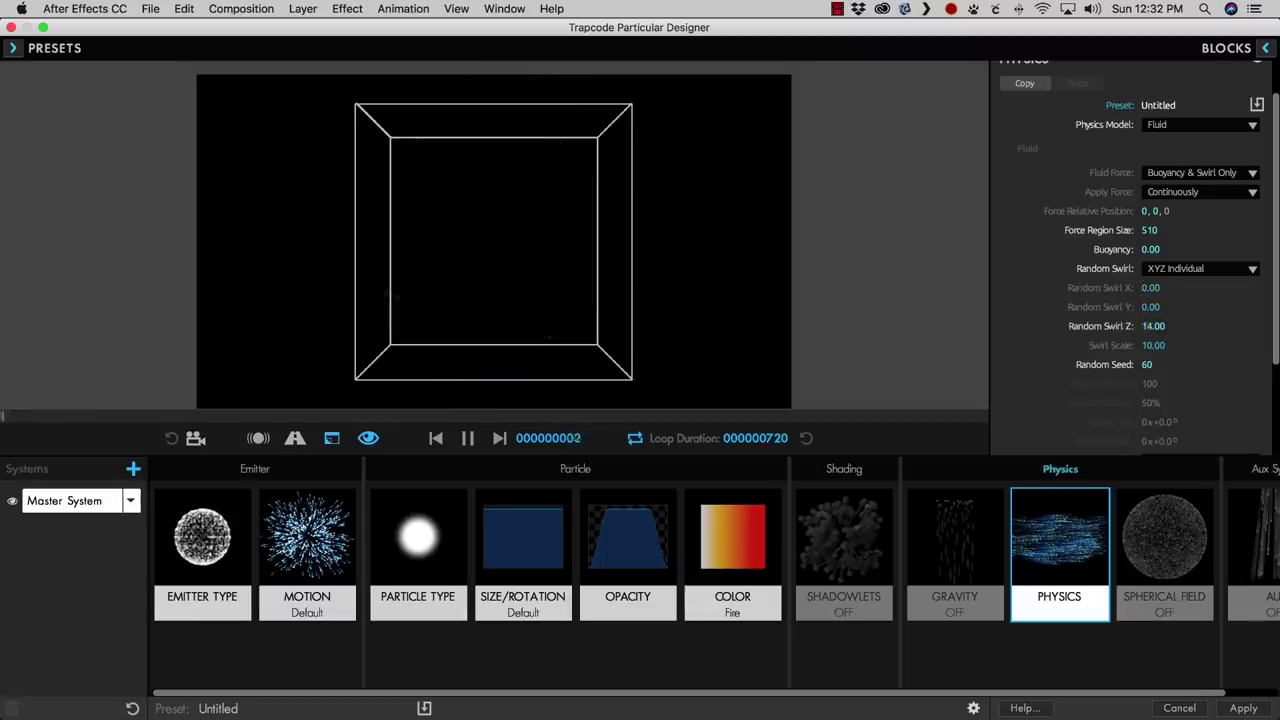
drag(1152, 326, 1150, 326)
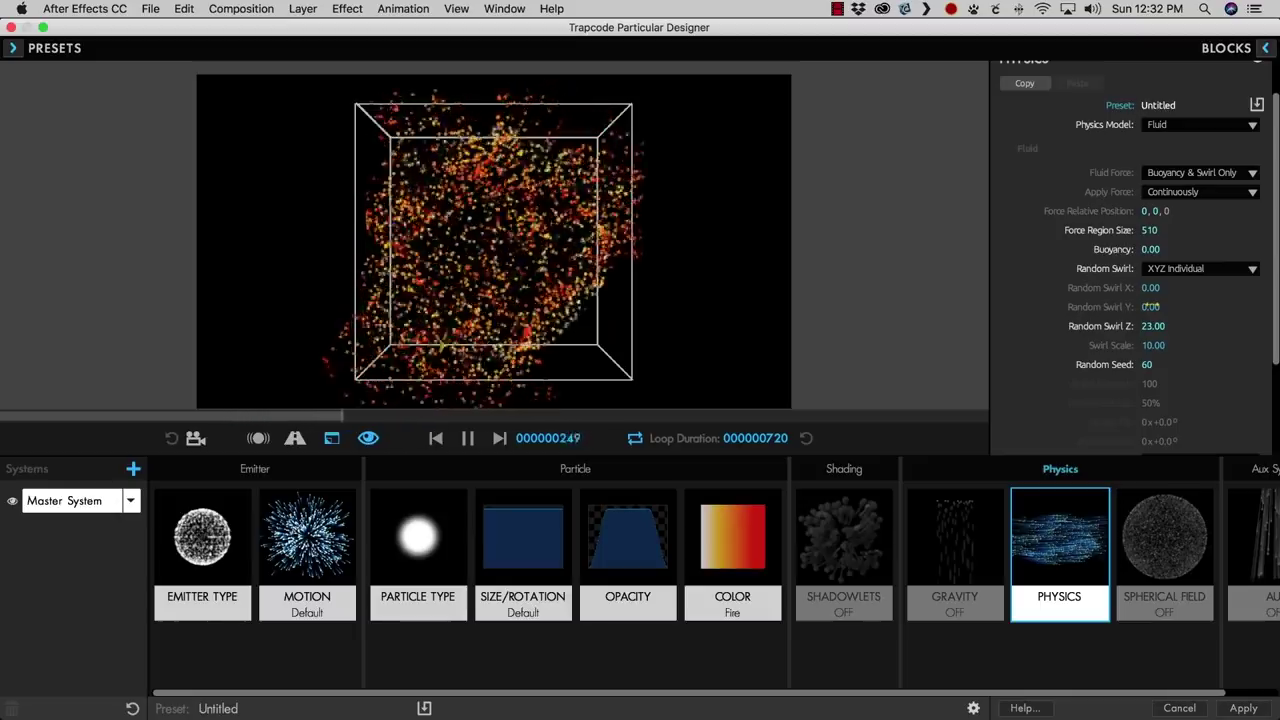
drag(1150, 307, 1148, 307)
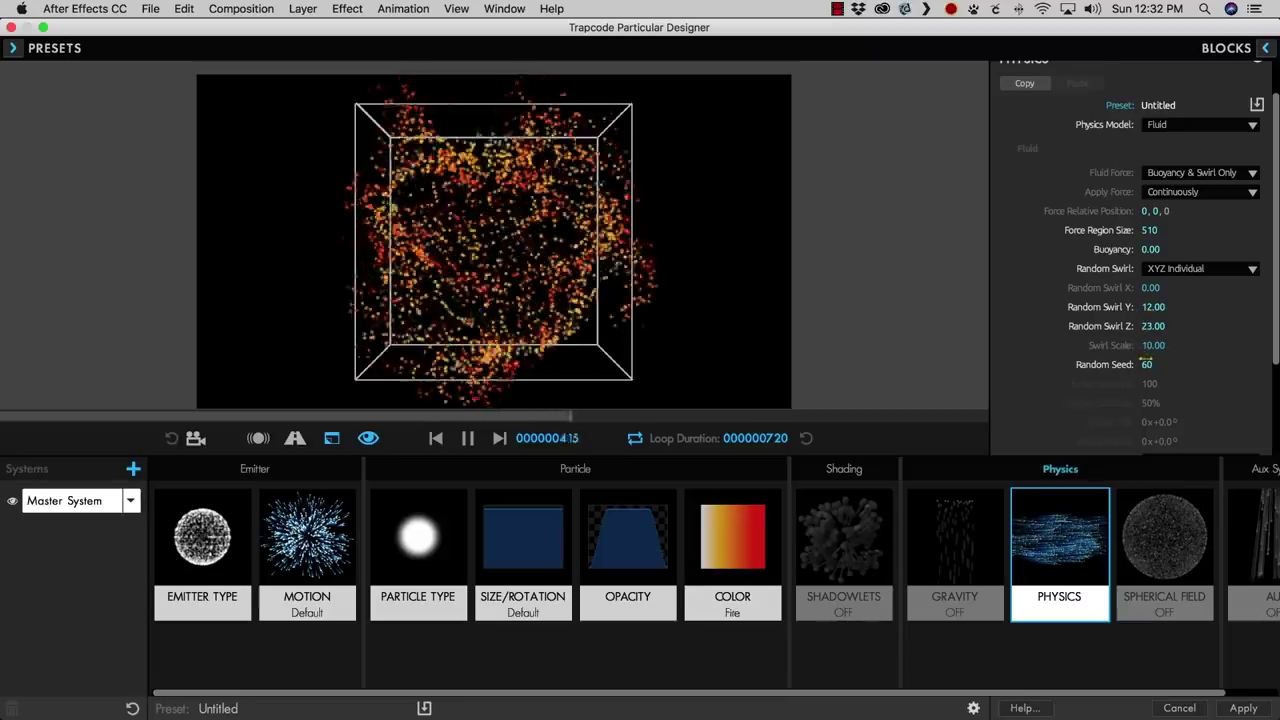
drag(1147, 364, 1149, 362)
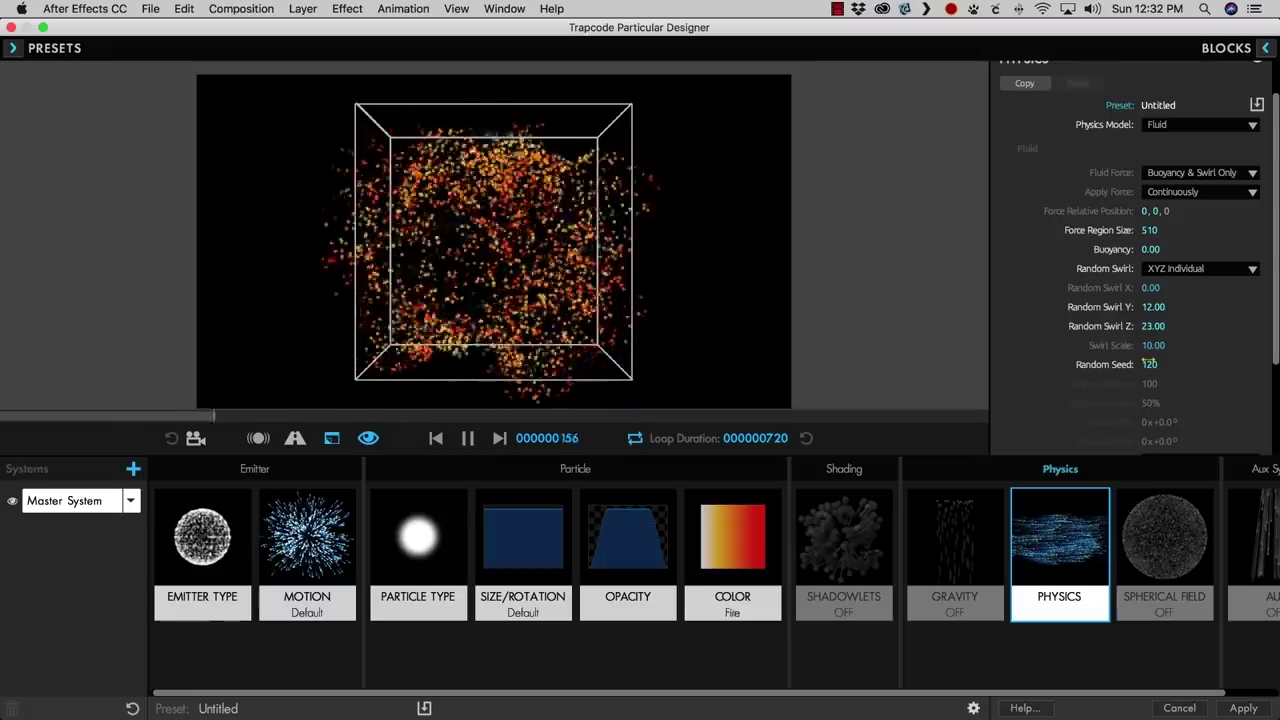
drag(1149, 363, 1151, 362)
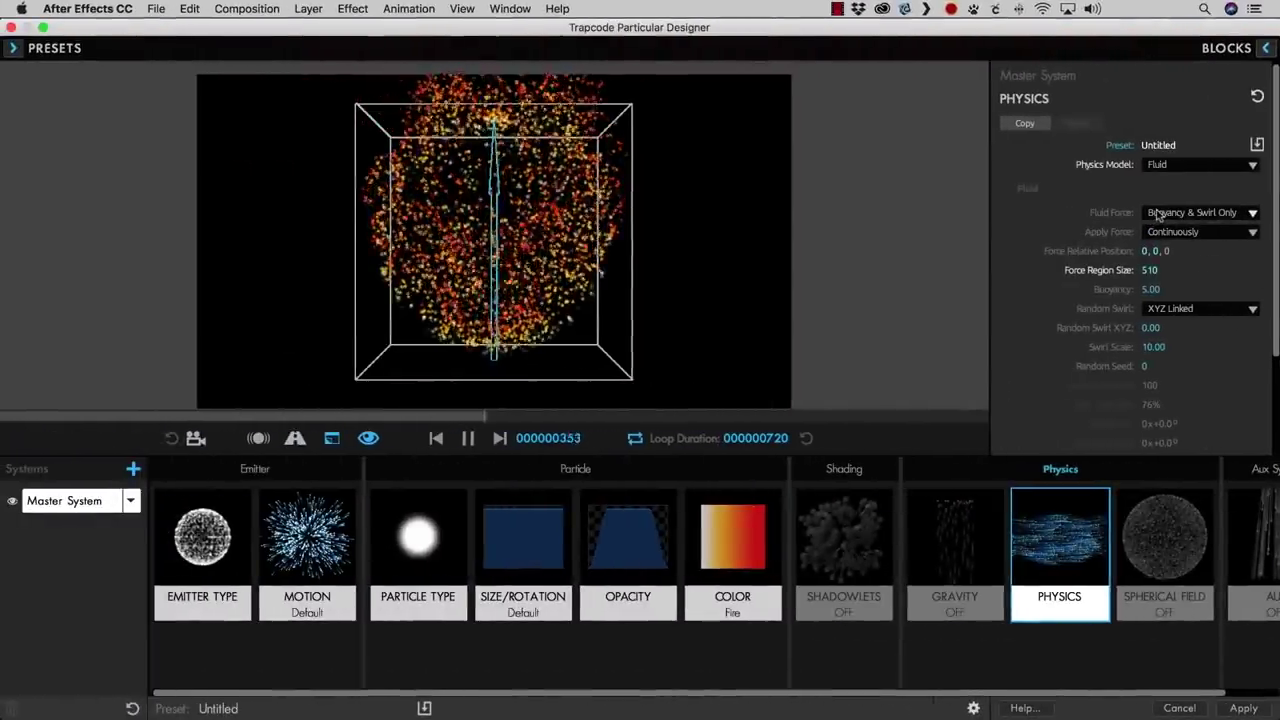
Switch the Fluid Force to Vortex Ring and scrub its tilt to 19°.
click(1157, 216)
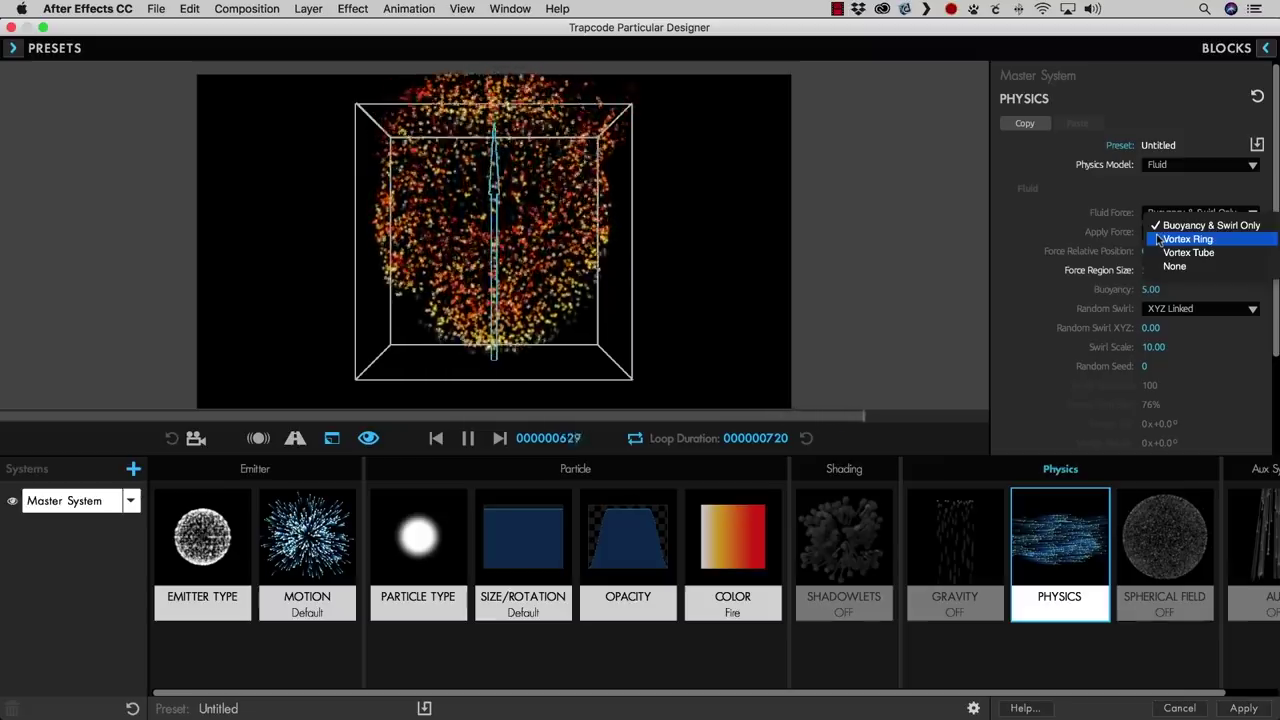
click(1158, 240)
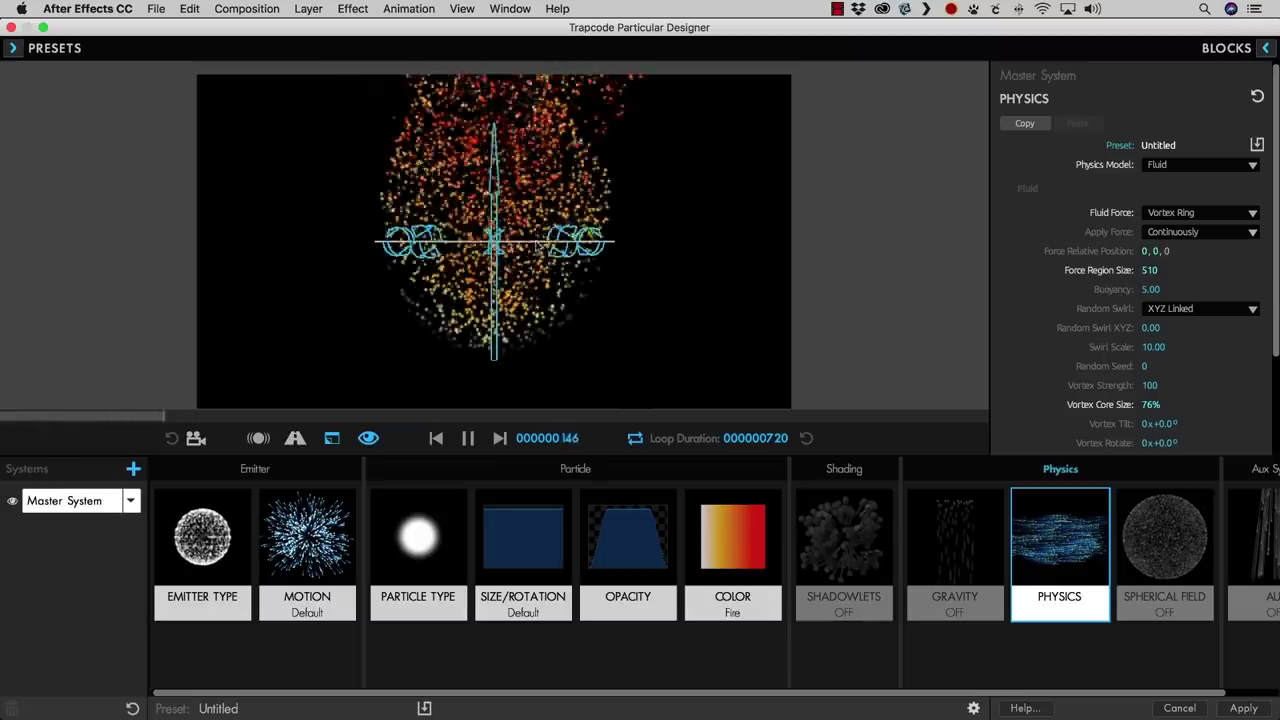
mouse_move(1150, 424)
mouse_down()
mouse_move(1167, 424)
mouse_move(1160, 443)
mouse_up()
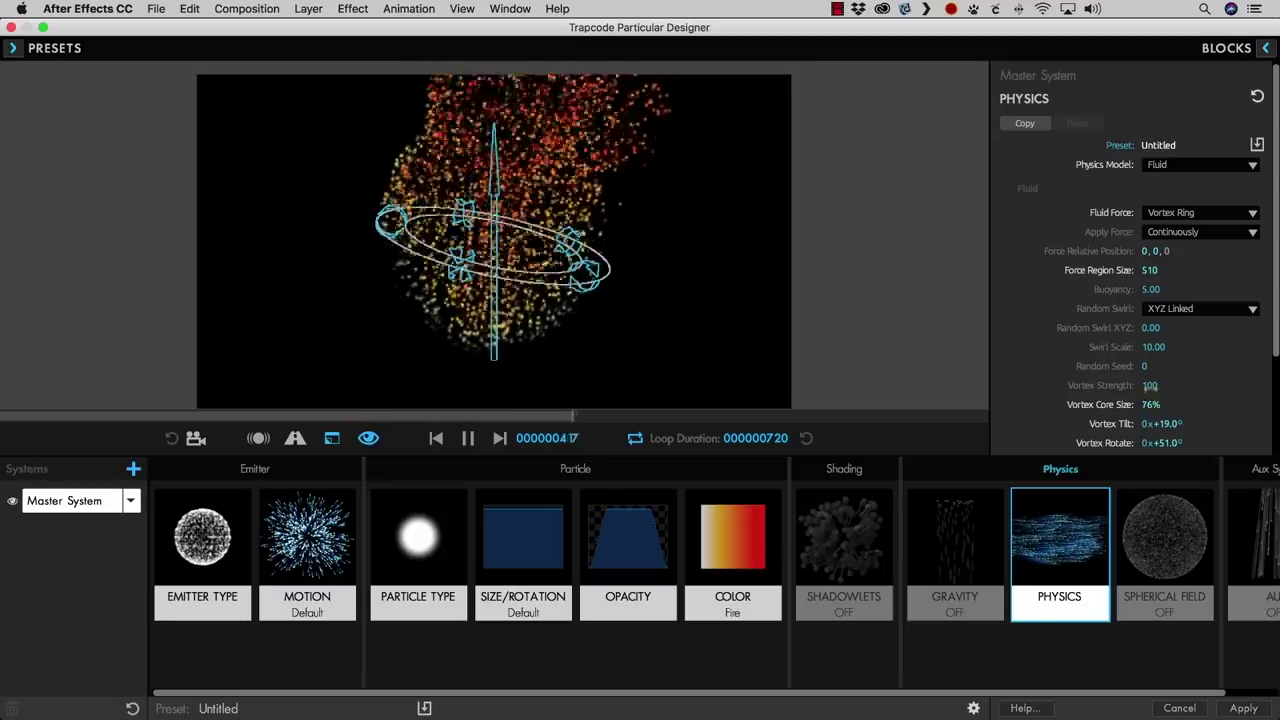
Try several Vortex Strength values, settling on 35, then lower Buoyancy to -14.00.
drag(1150, 385, 1234, 385)
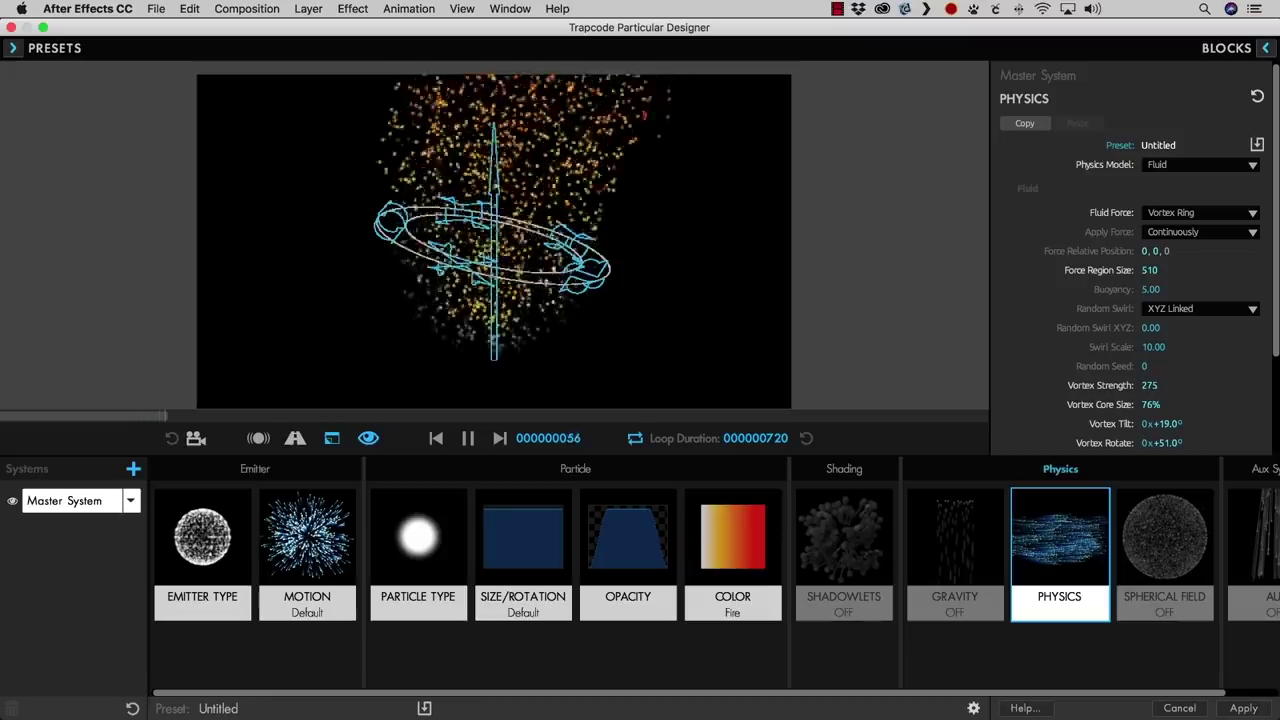
drag(1240, 385, 1222, 385)
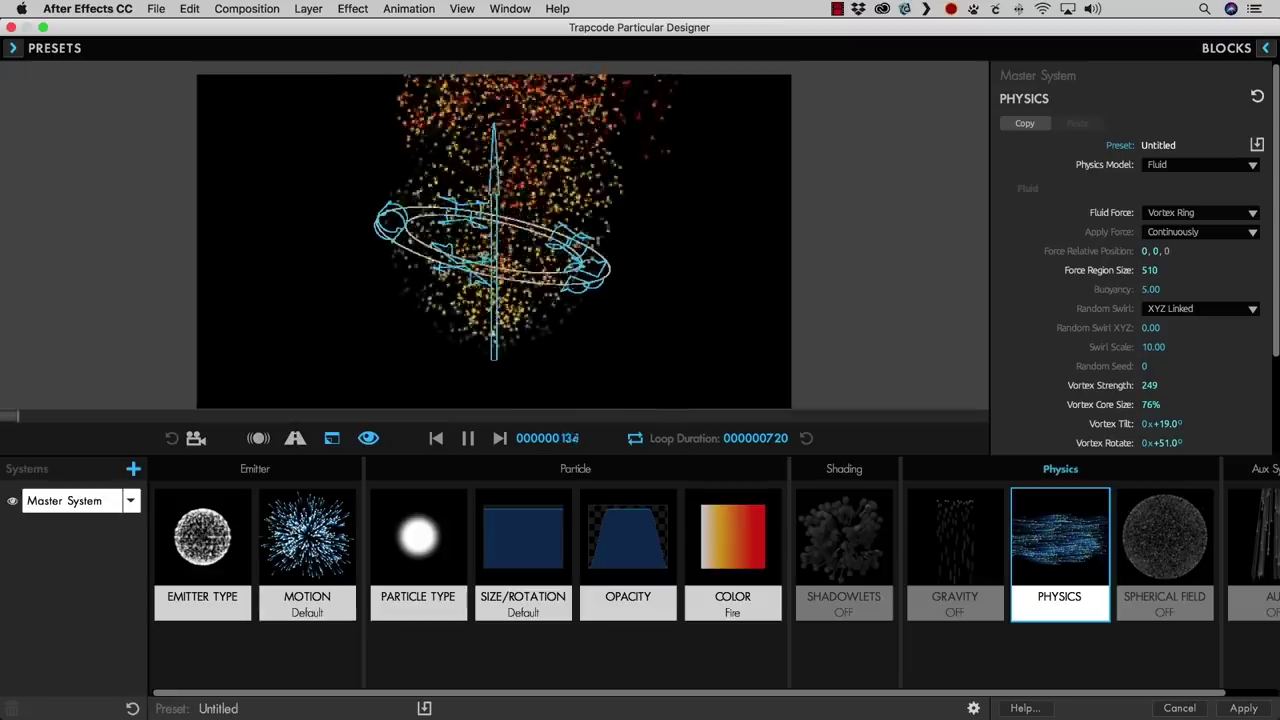
drag(1150, 385, 928, 385)
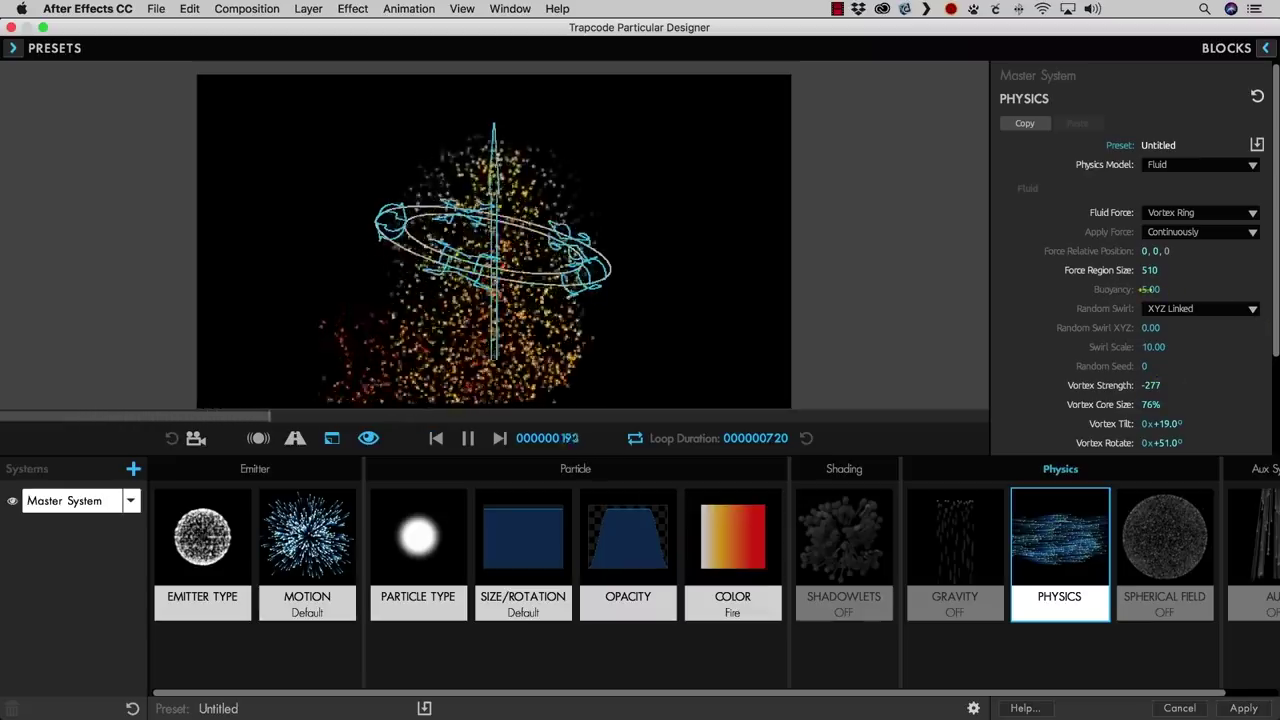
drag(1157, 385, 1246, 385)
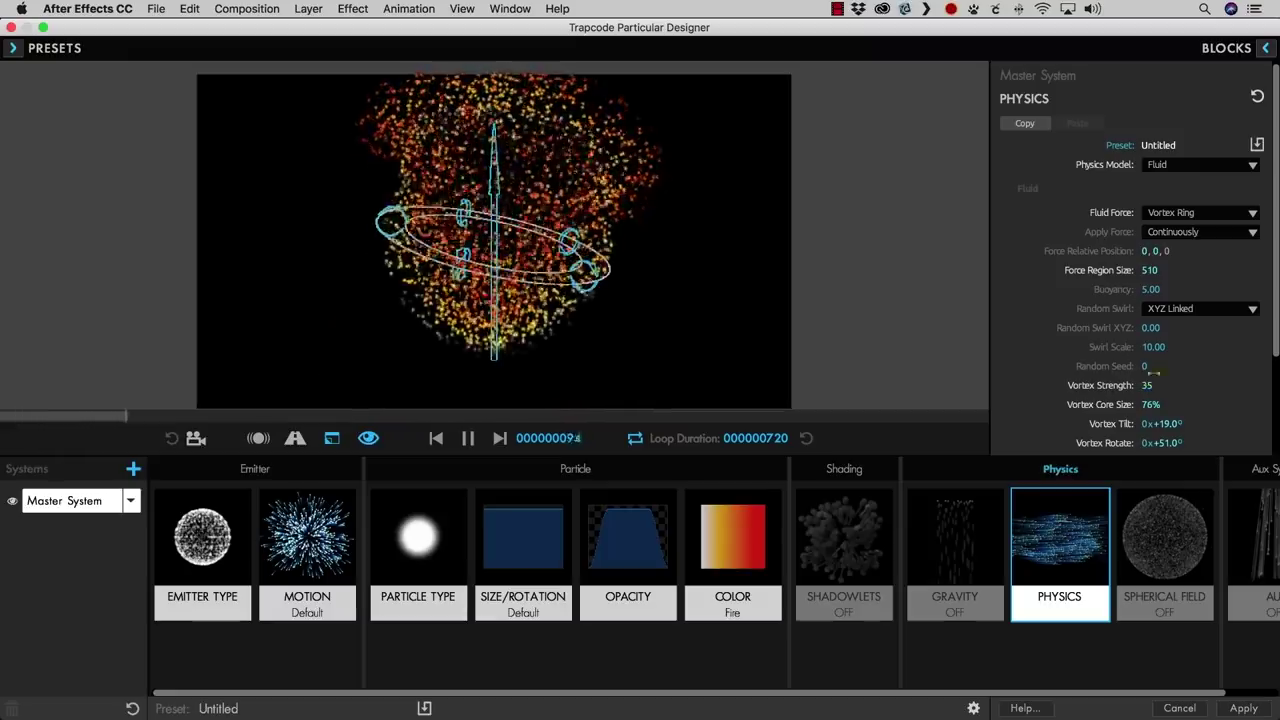
drag(1150, 289, 1112, 289)
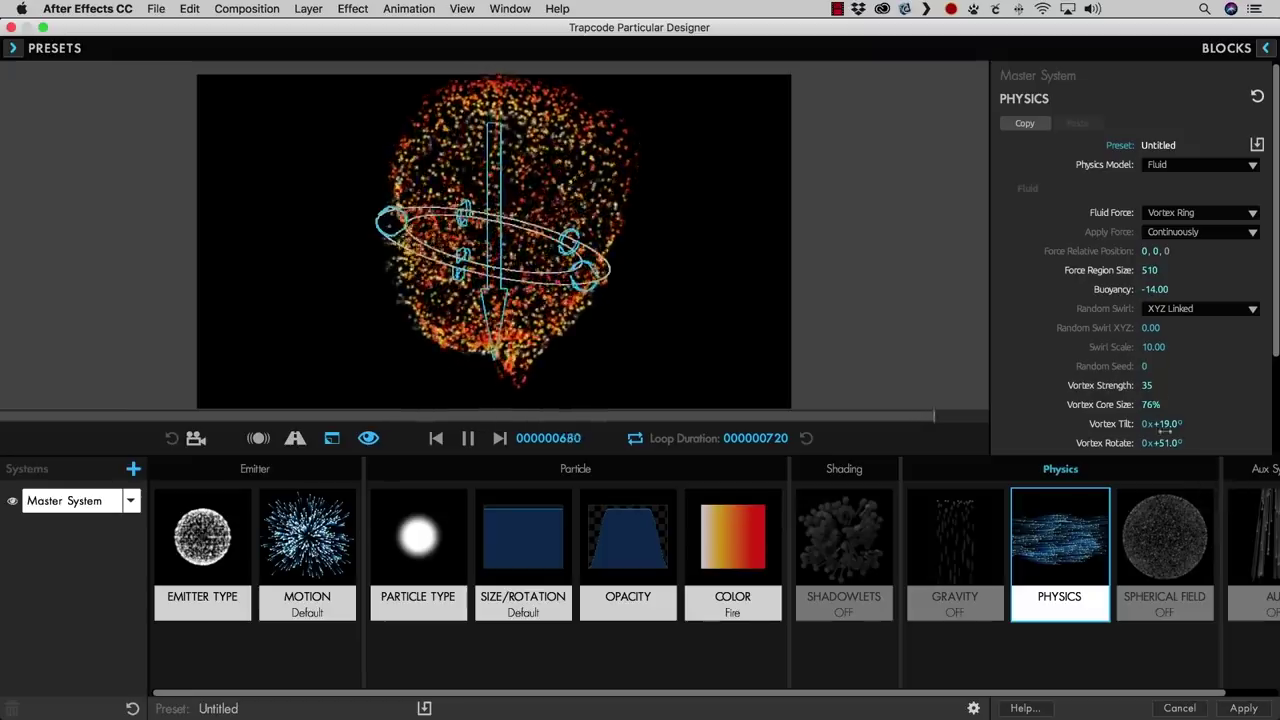
Set the vortex ring's tilt and rotation back to 0° and its strength to 66.
mouse_move(1163, 423)
mouse_down()
mouse_move(1190, 423)
mouse_move(1153, 442)
mouse_move(1184, 442)
mouse_move(1170, 442)
mouse_up()
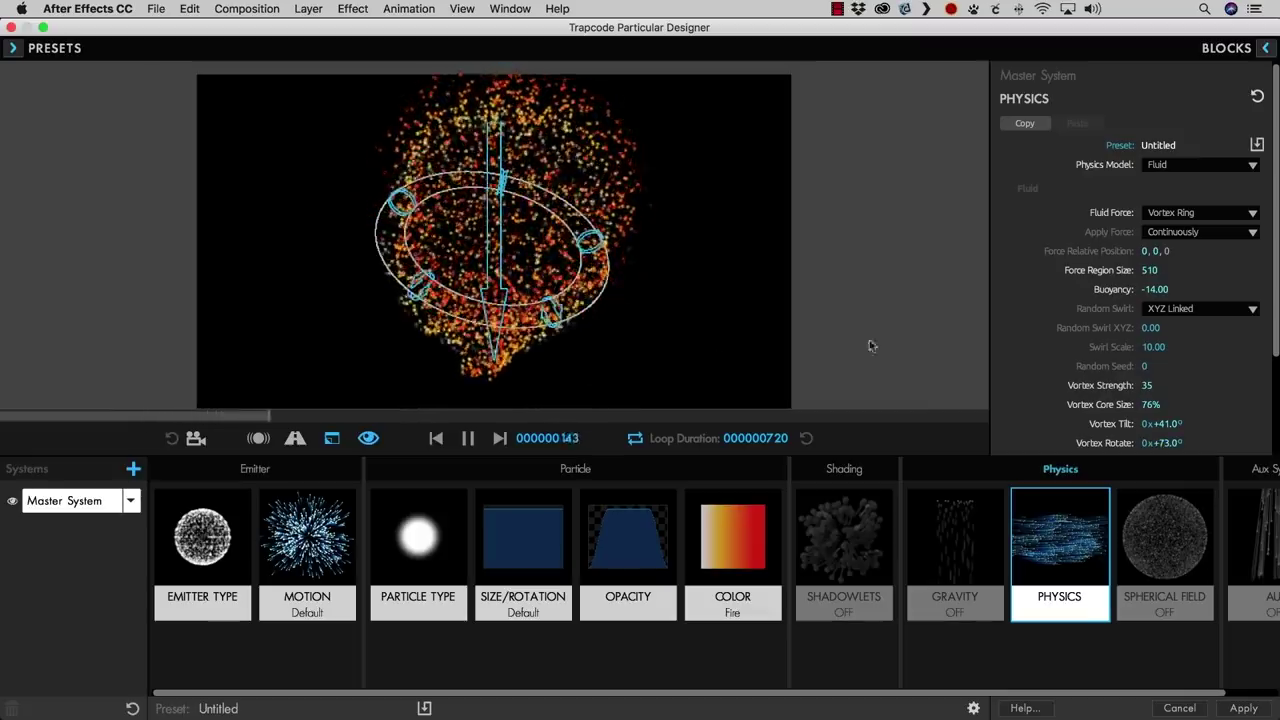
drag(1150, 385, 1201, 385)
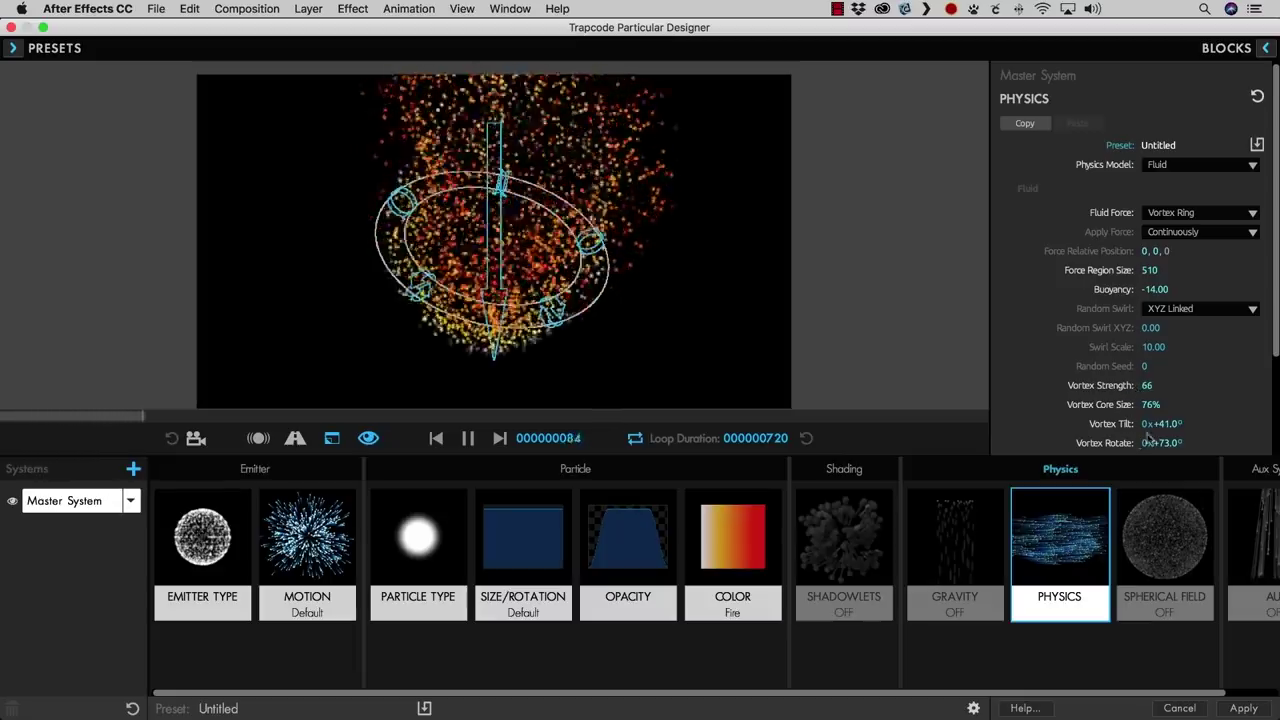
drag(1150, 423, 1184, 423)
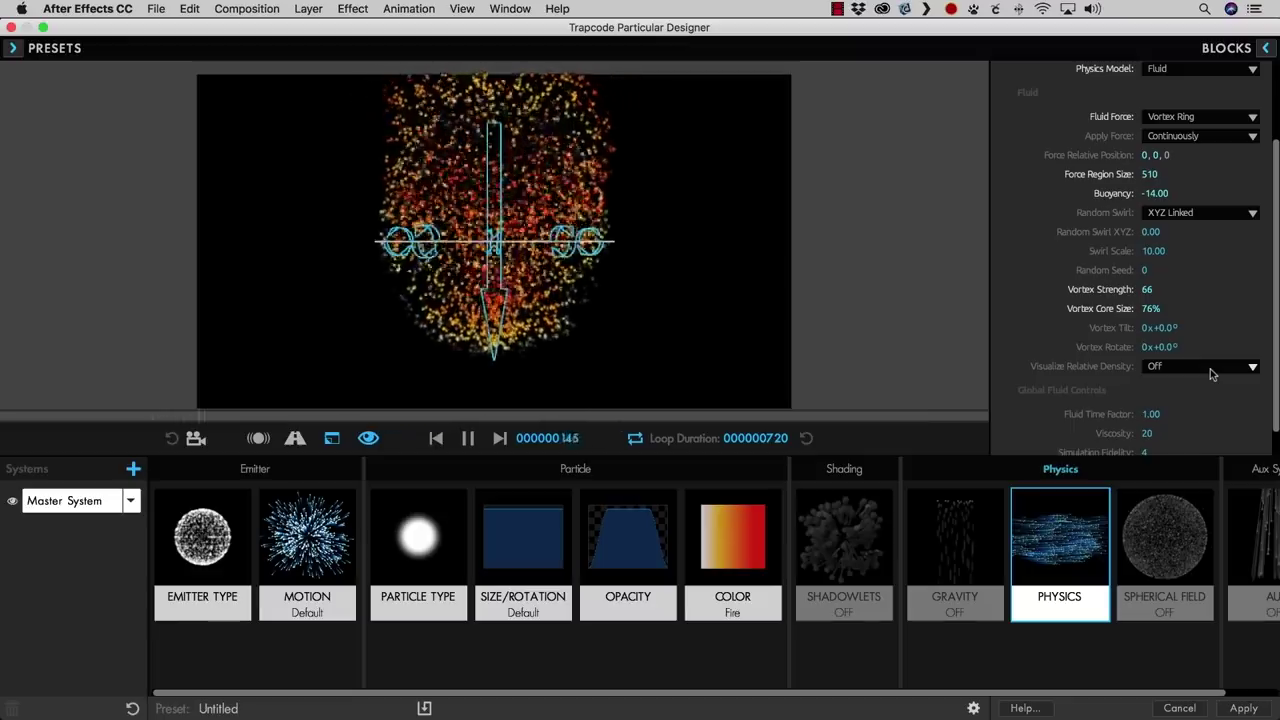
Show relative density as Opacity and set the emitter to 10000 particles per second.
click(1210, 374)
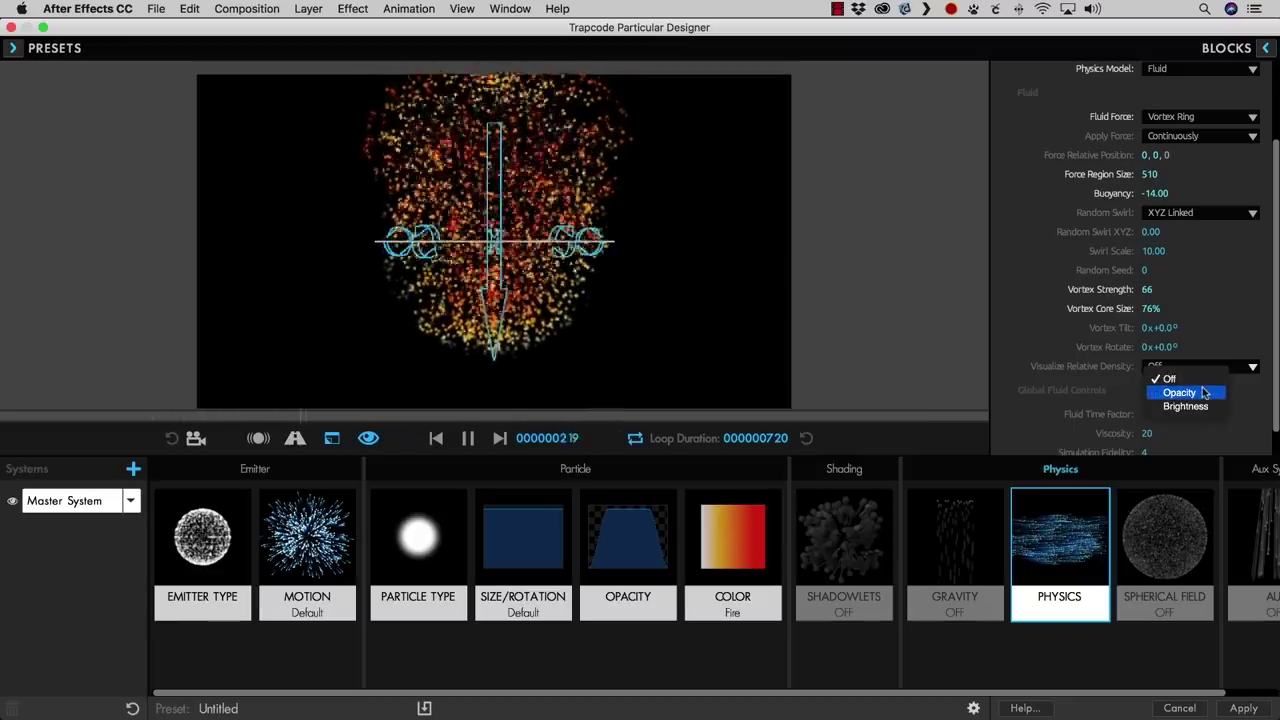
click(1204, 393)
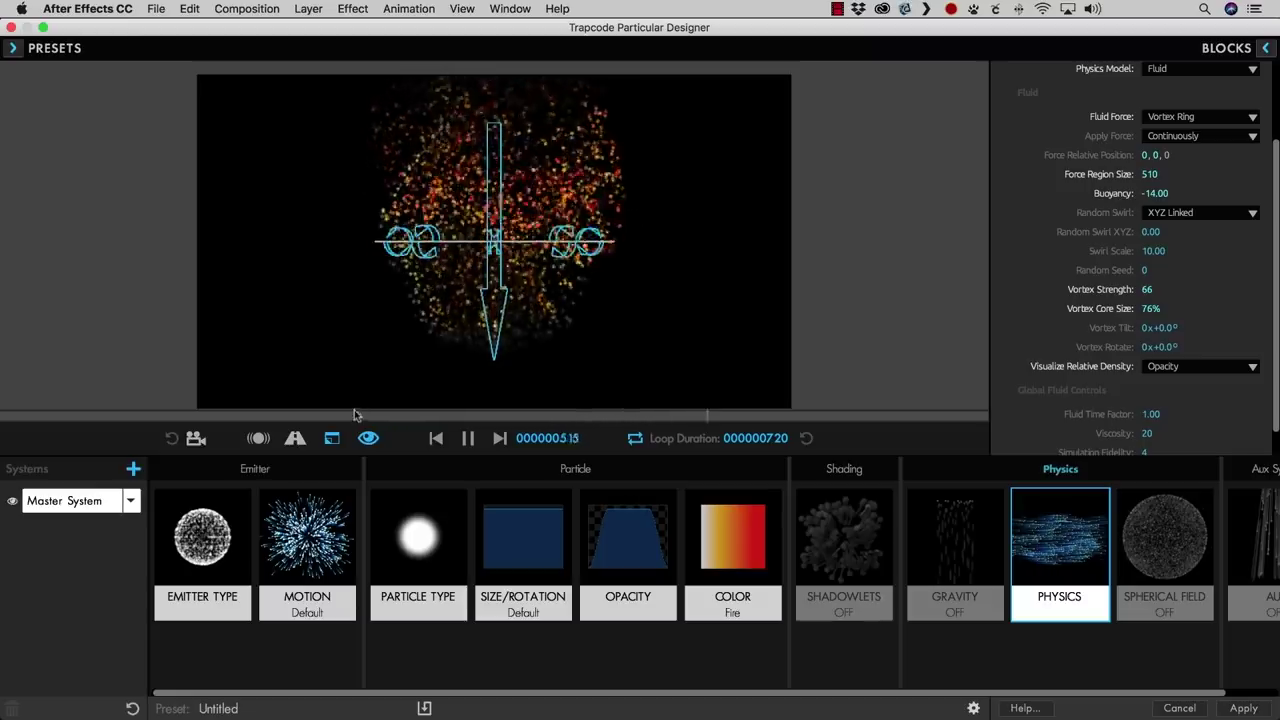
click(185, 530)
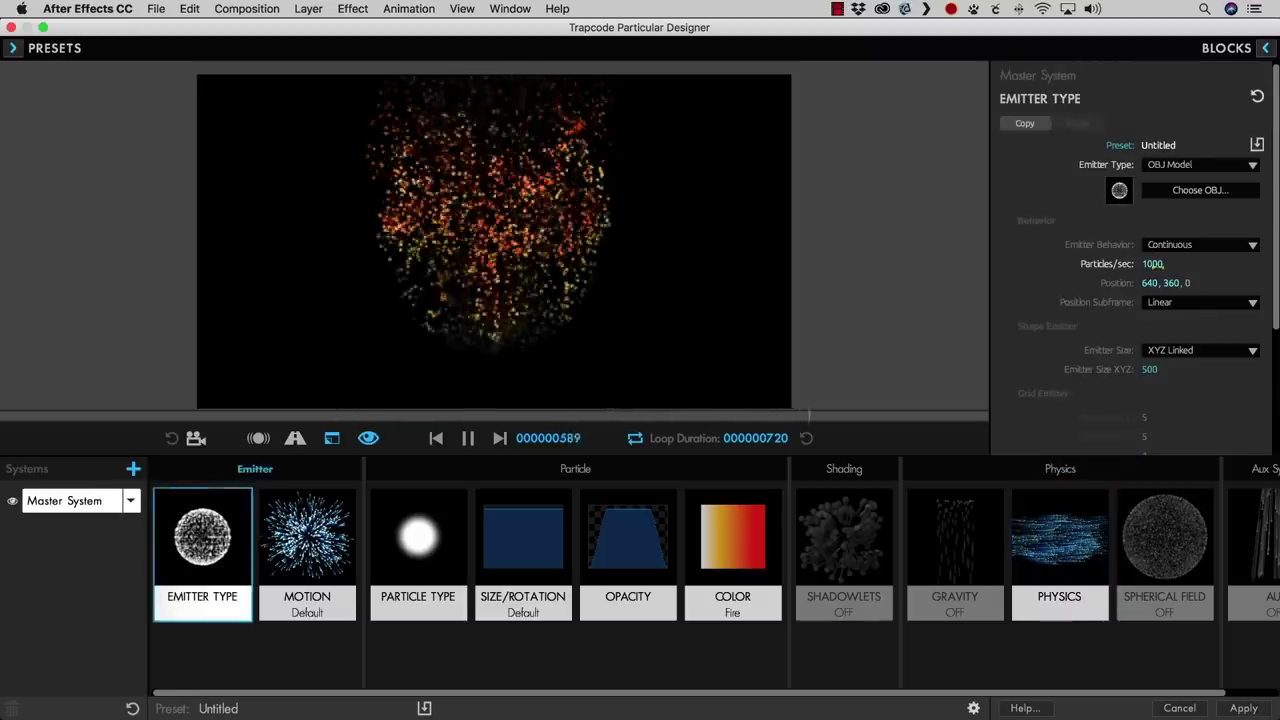
click(1150, 264)
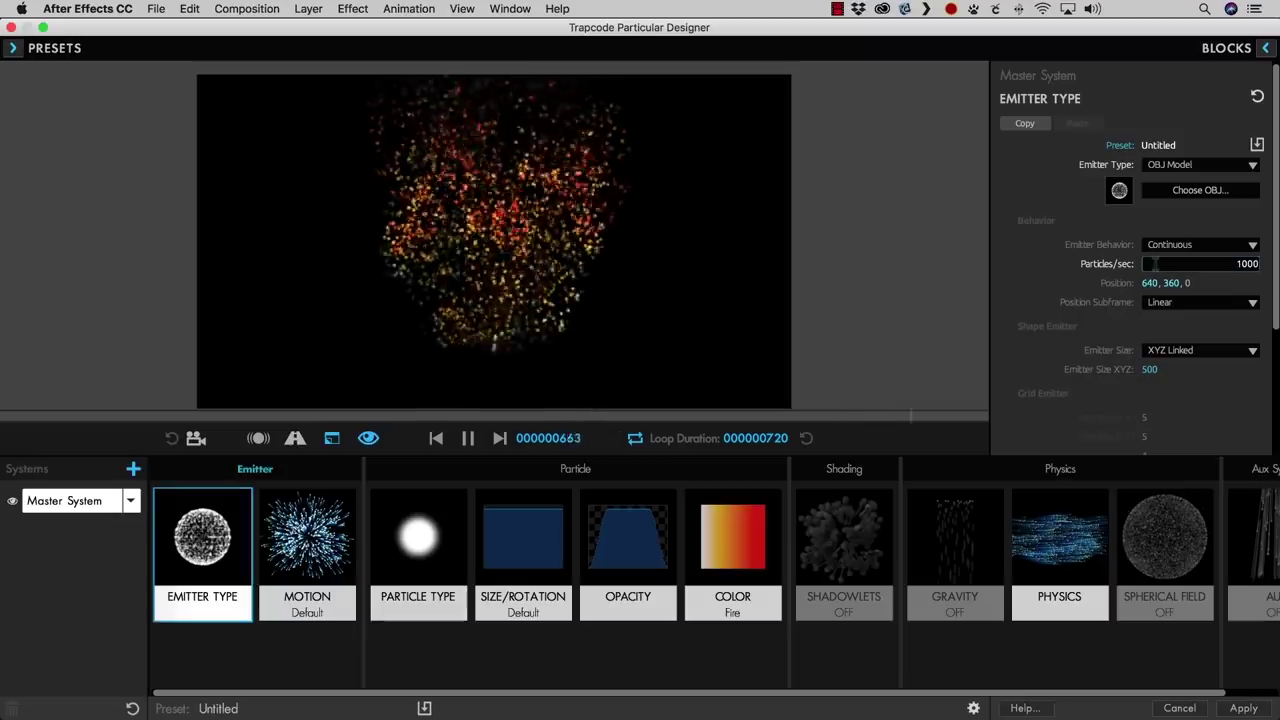
text(0)
key(Return)
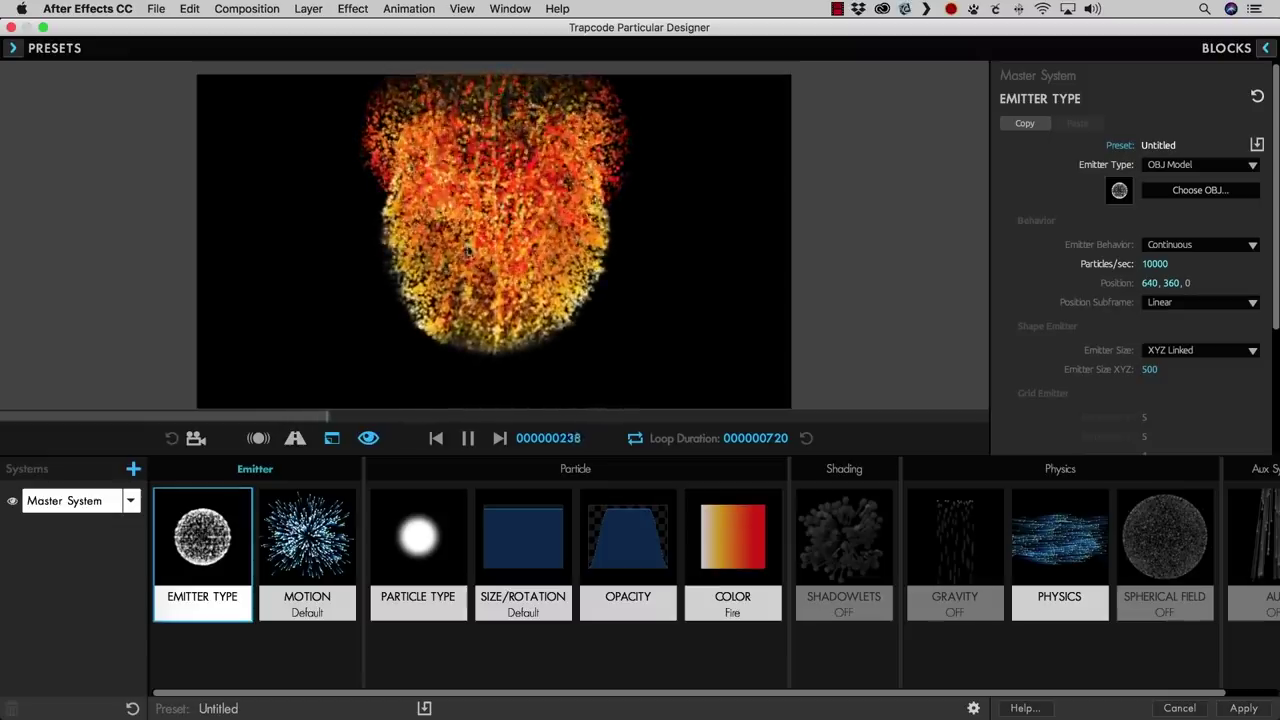
In the Physics block, switch Visualize Relative Density from Opacity to Brightness.
click(1060, 550)
scroll(1276, 288, down, 5)
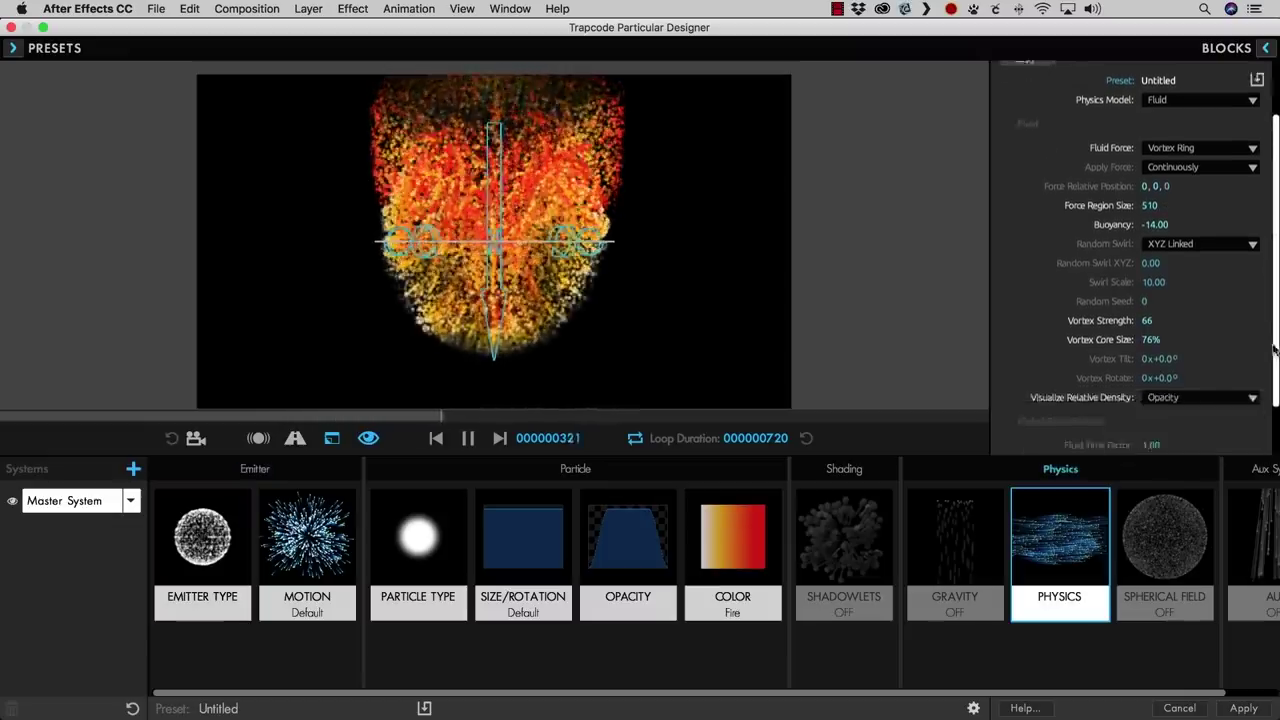
click(1200, 341)
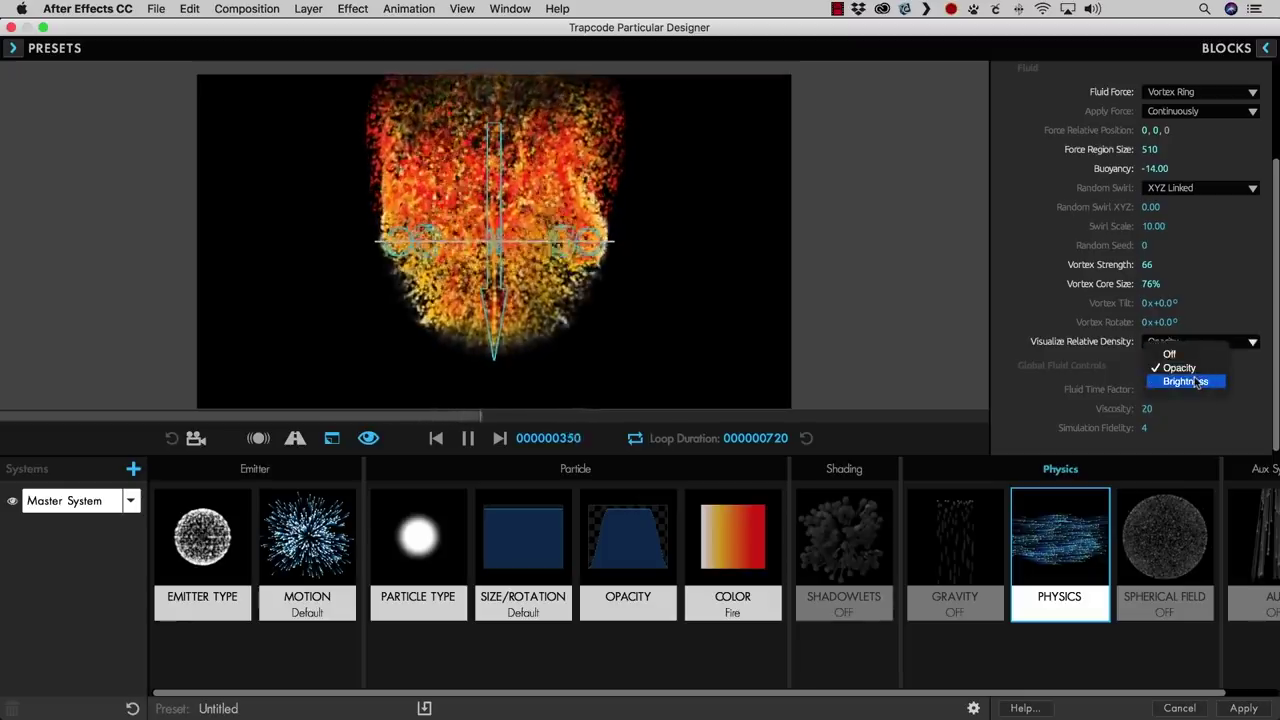
click(1198, 381)
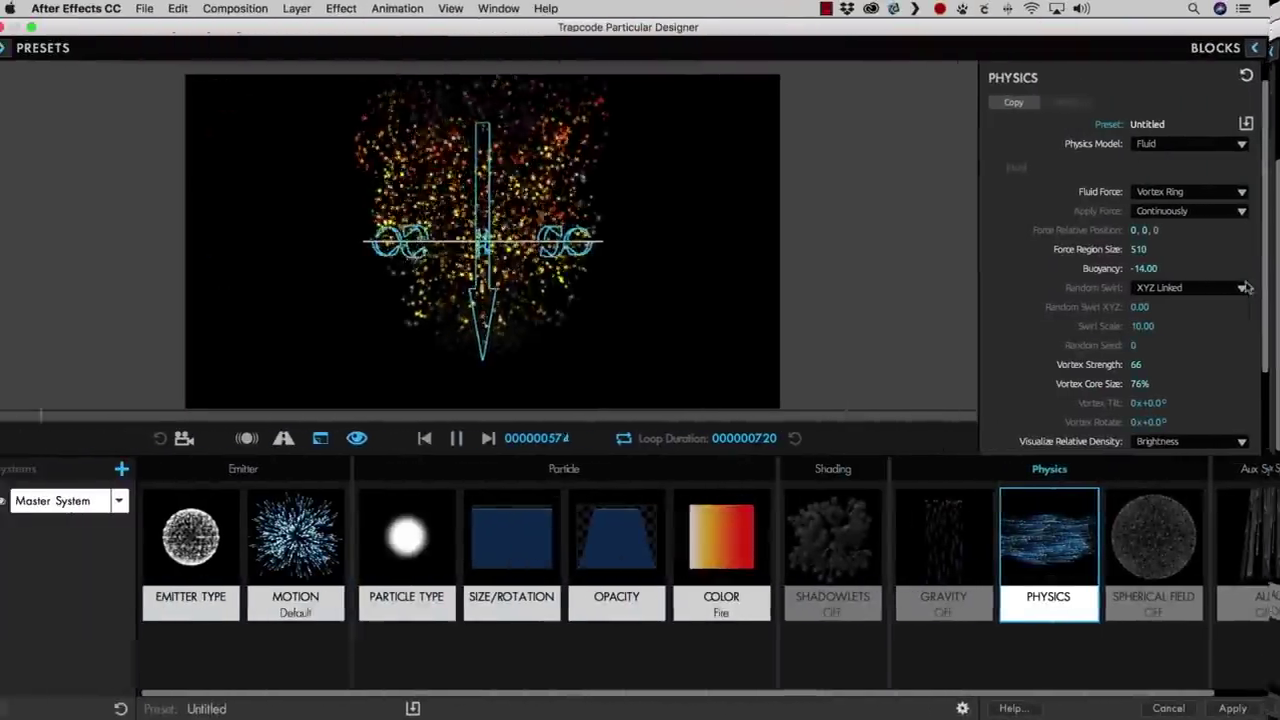
click(1213, 216)
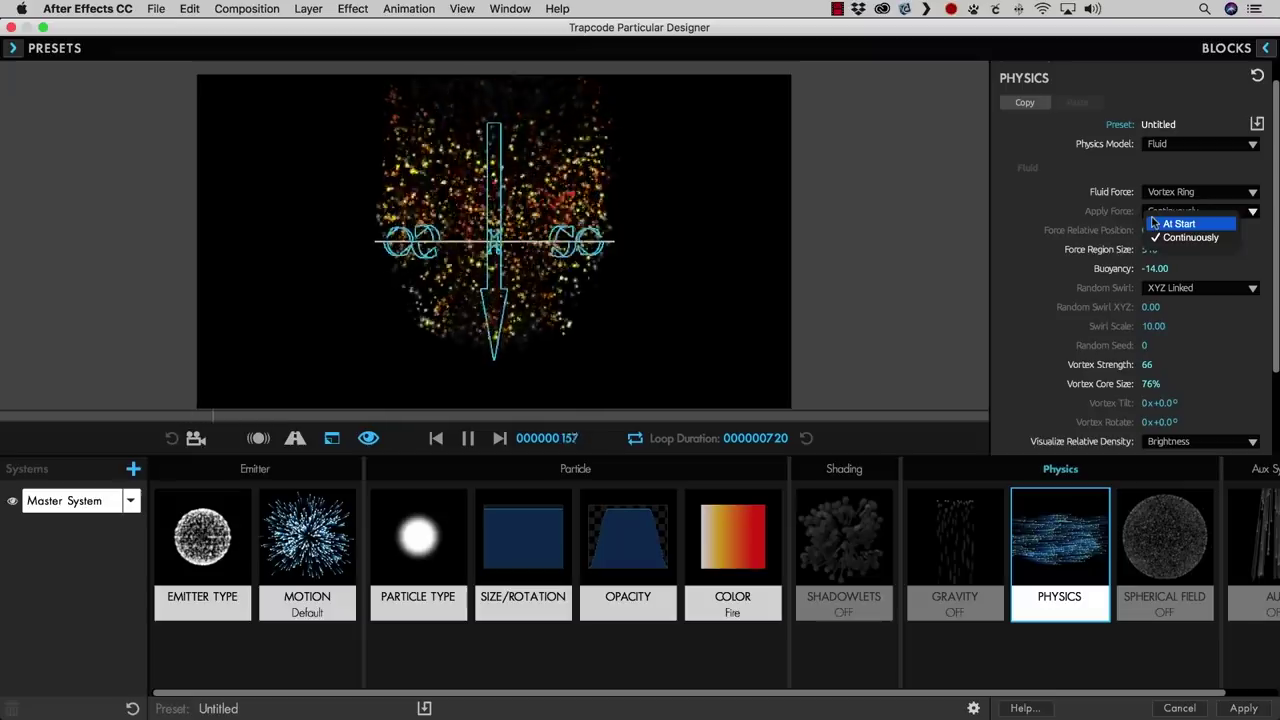
Set Apply Force to At Start so the force acts only initially.
click(1030, 218)
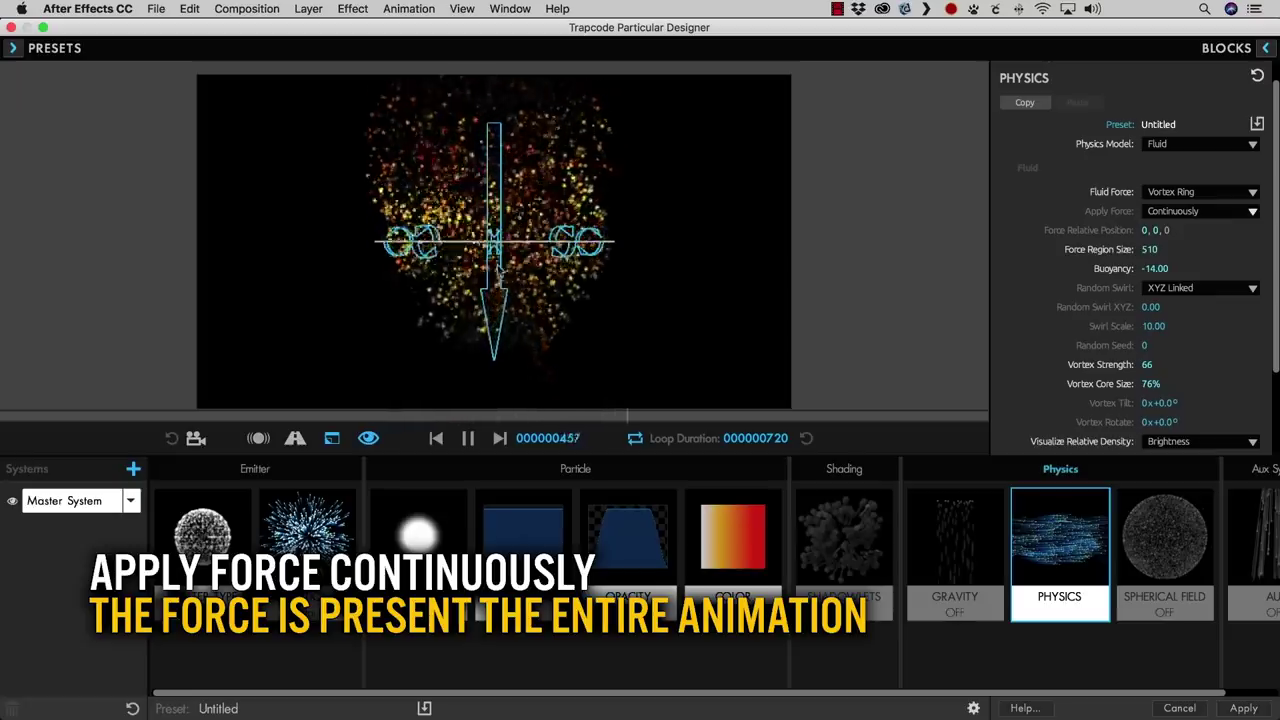
click(1220, 211)
click(1218, 225)
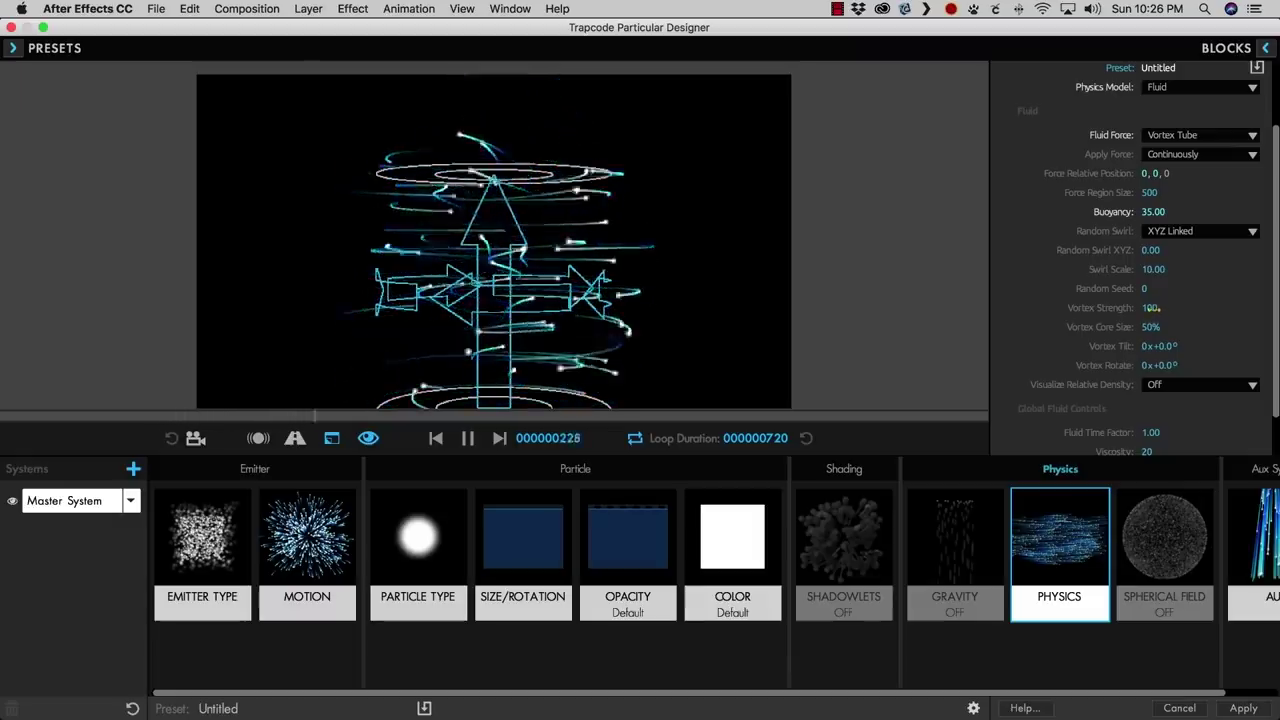
Set the Vortex Tube to strength 394, core size 18% and tilt 9°.
drag(1150, 307, 1239, 307)
drag(1150, 307, 1187, 307)
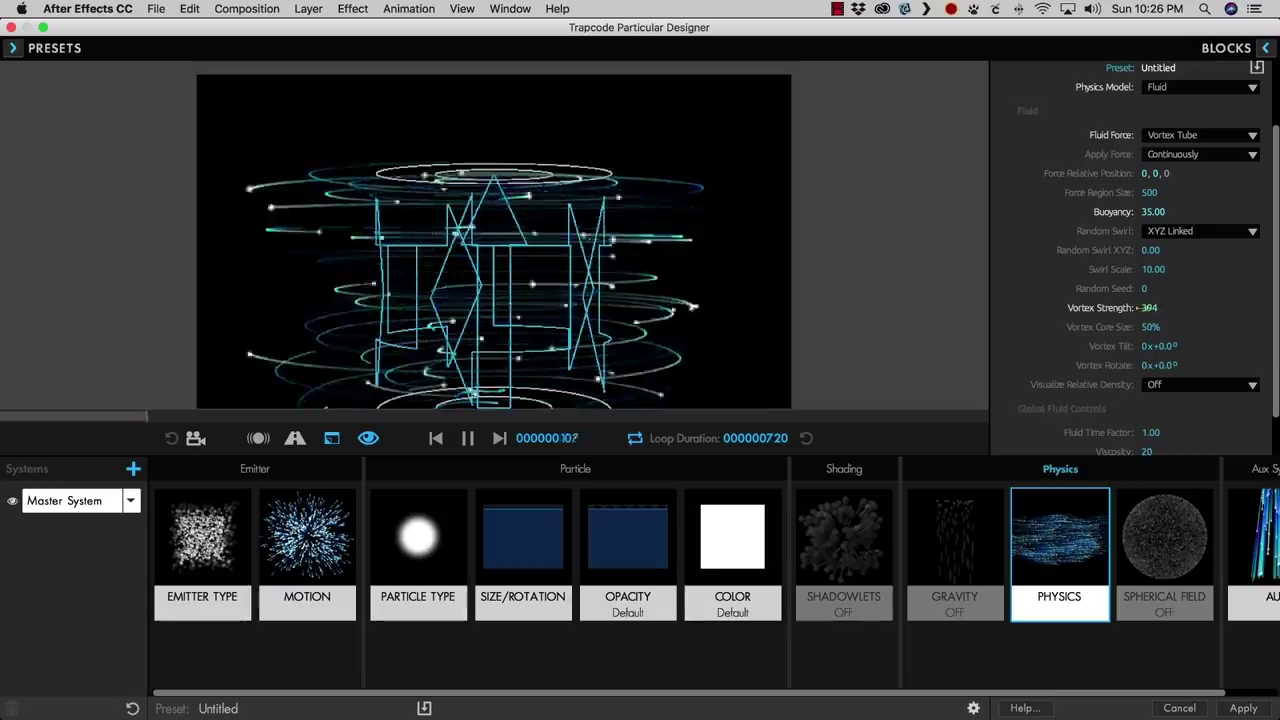
drag(1150, 326, 1180, 326)
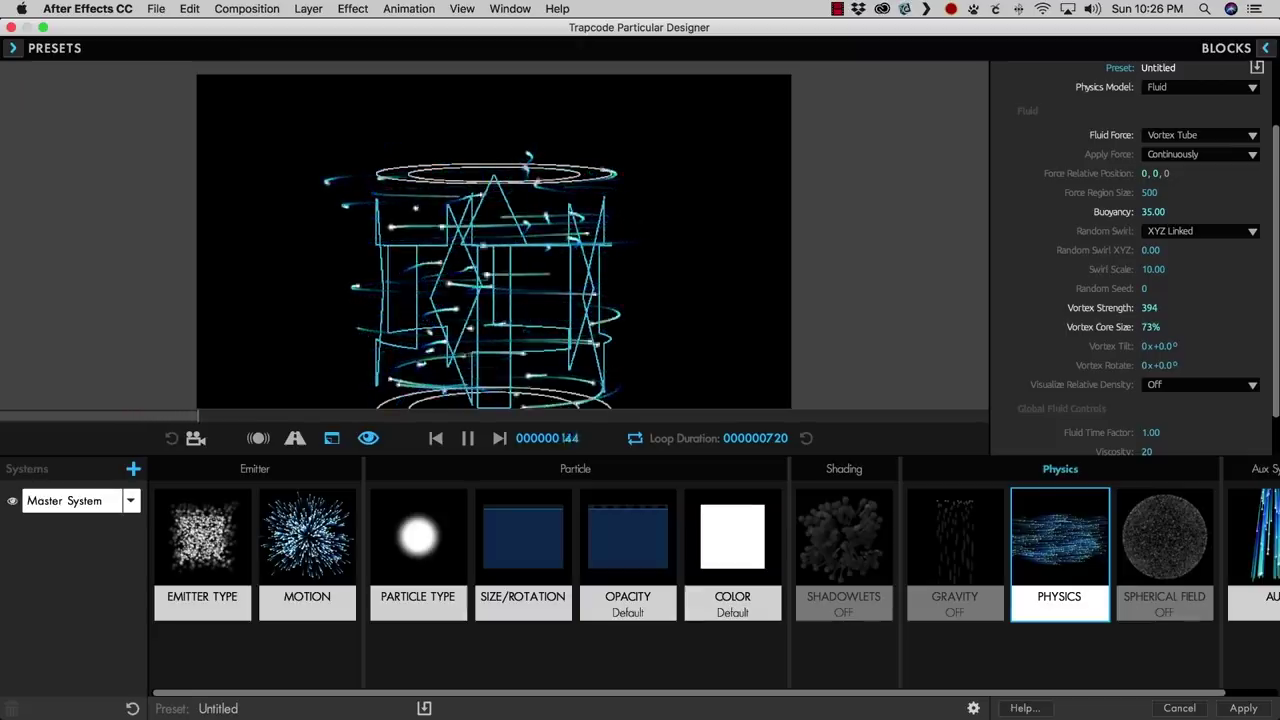
drag(1163, 327, 1160, 327)
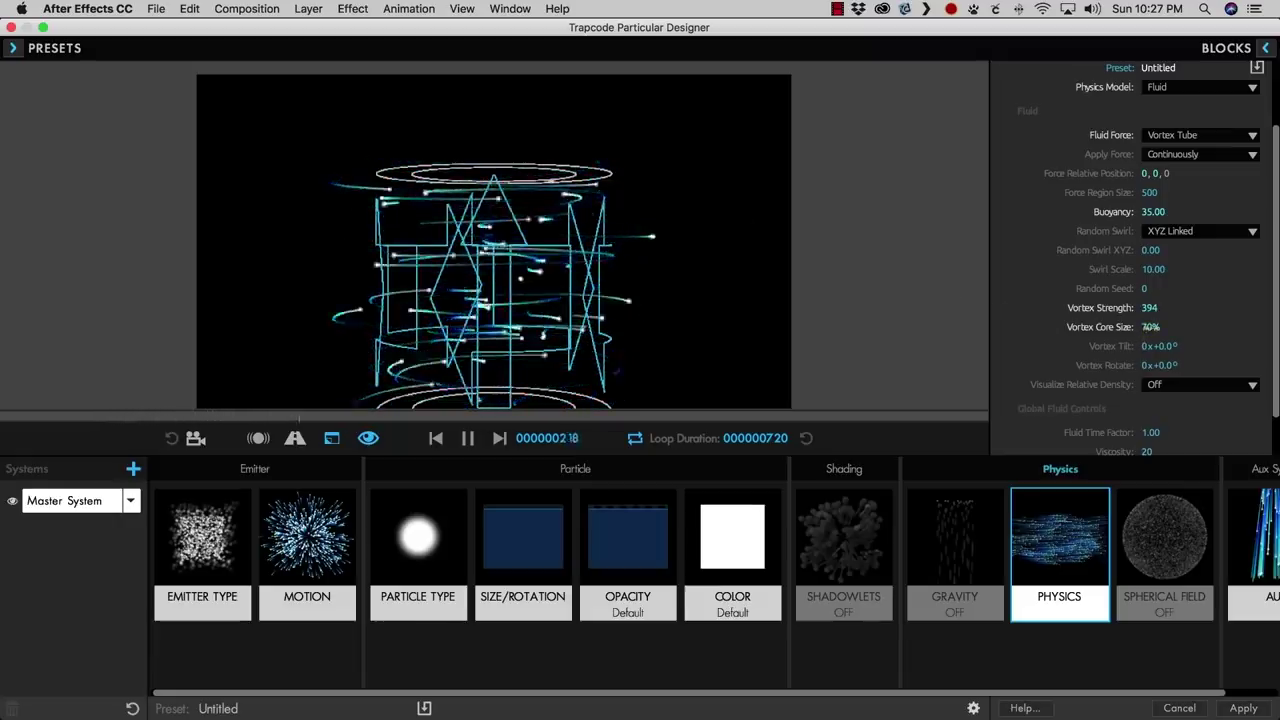
mouse_move(1150, 327)
mouse_down()
mouse_move(1124, 327)
mouse_move(1143, 327)
mouse_up()
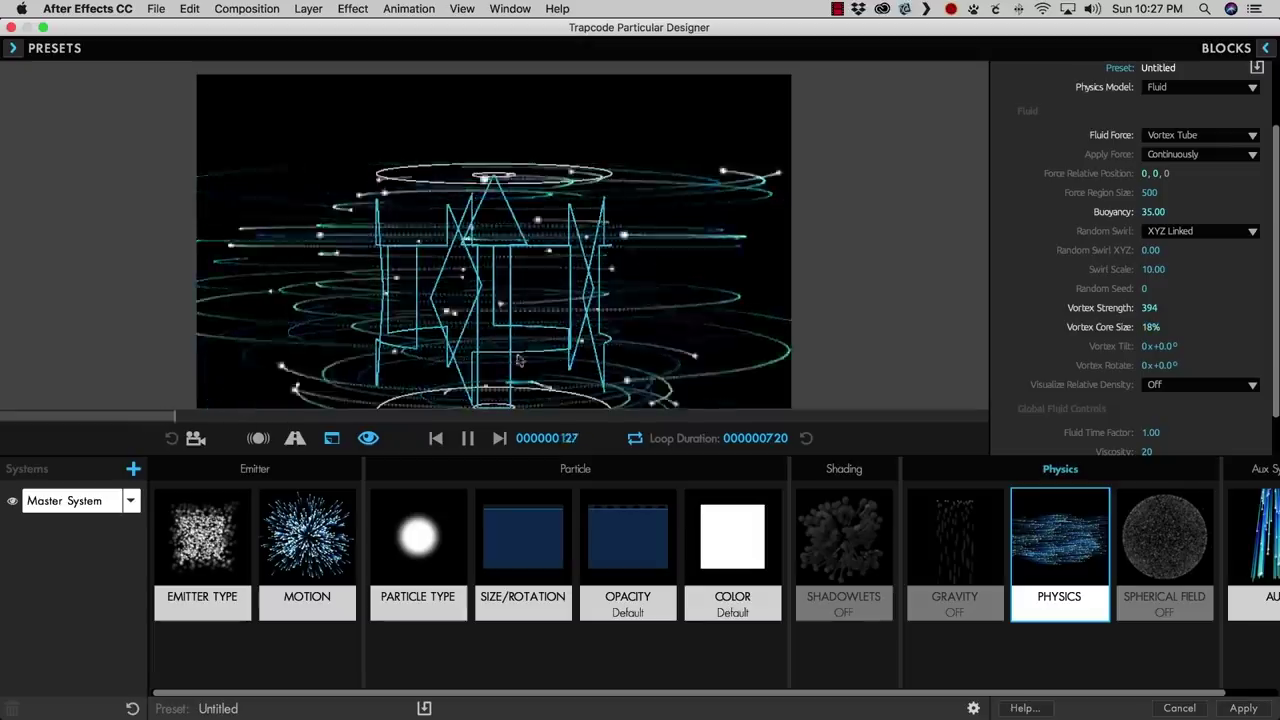
drag(1155, 346, 1166, 346)
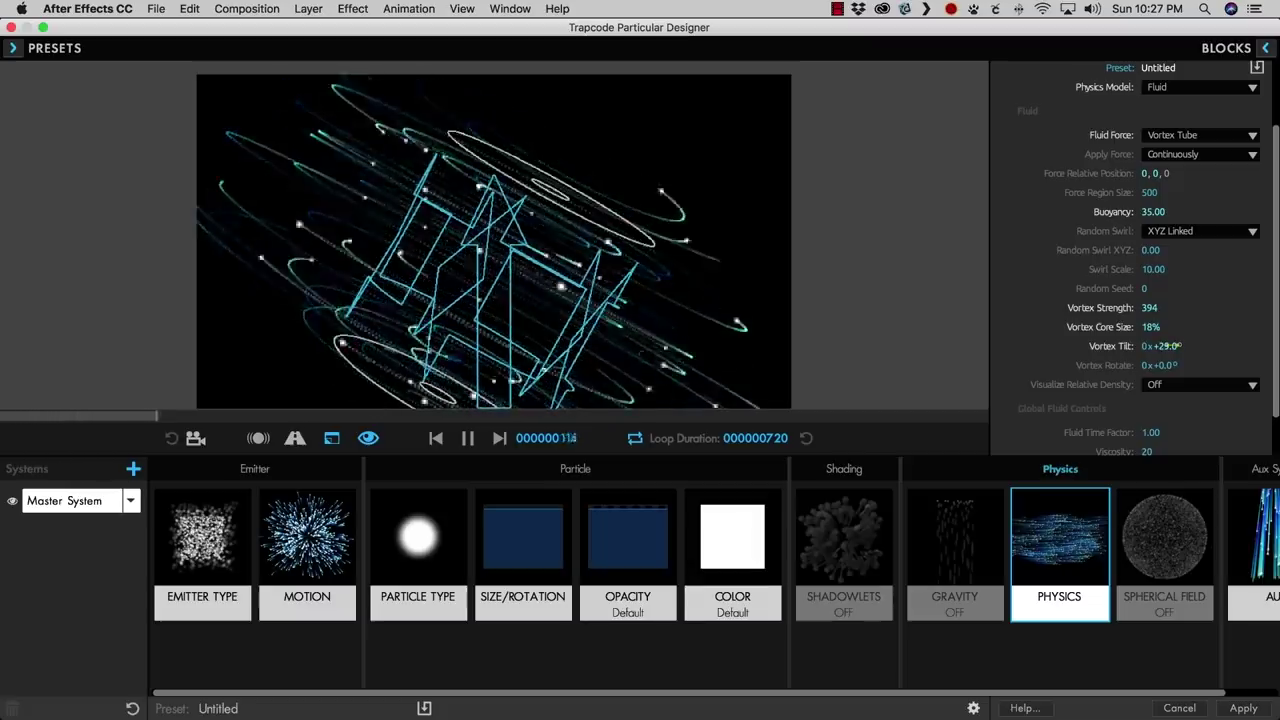
Rotate the vortex tube to 59° and trim its strength slightly.
drag(1160, 365, 1212, 365)
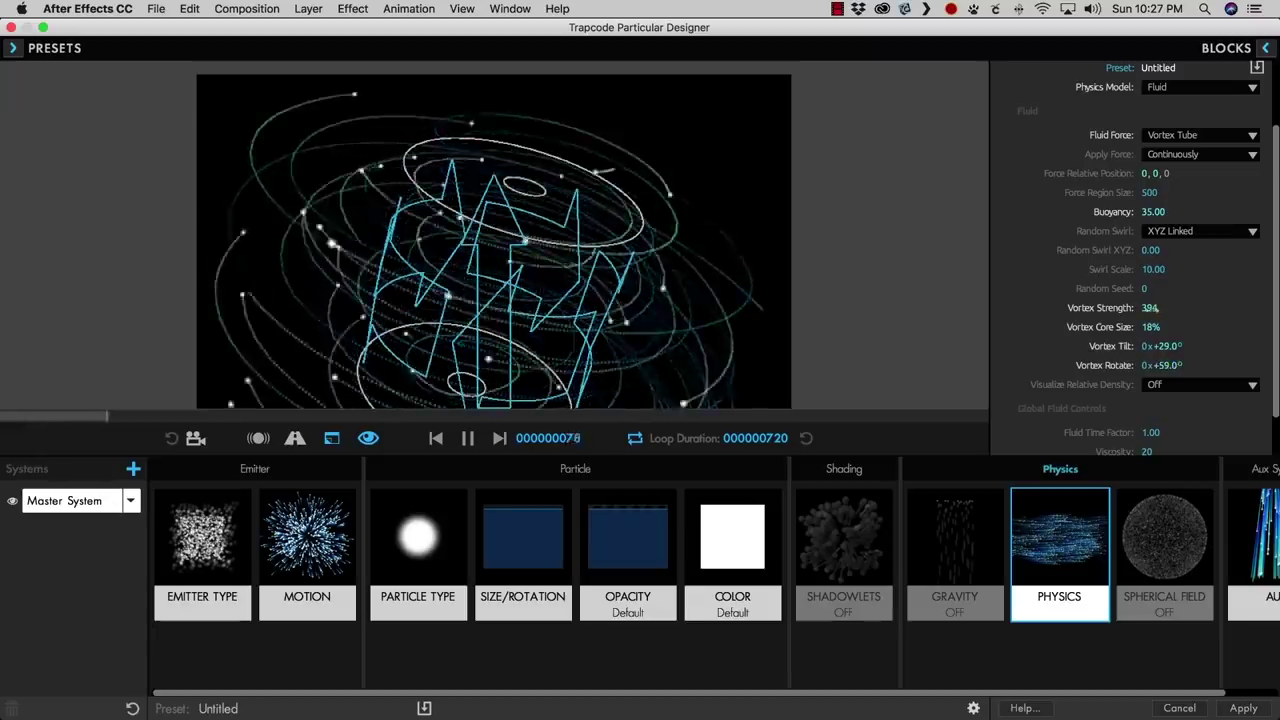
mouse_move(1150, 307)
mouse_down()
mouse_move(1130, 307)
mouse_move(1158, 303)
mouse_up()
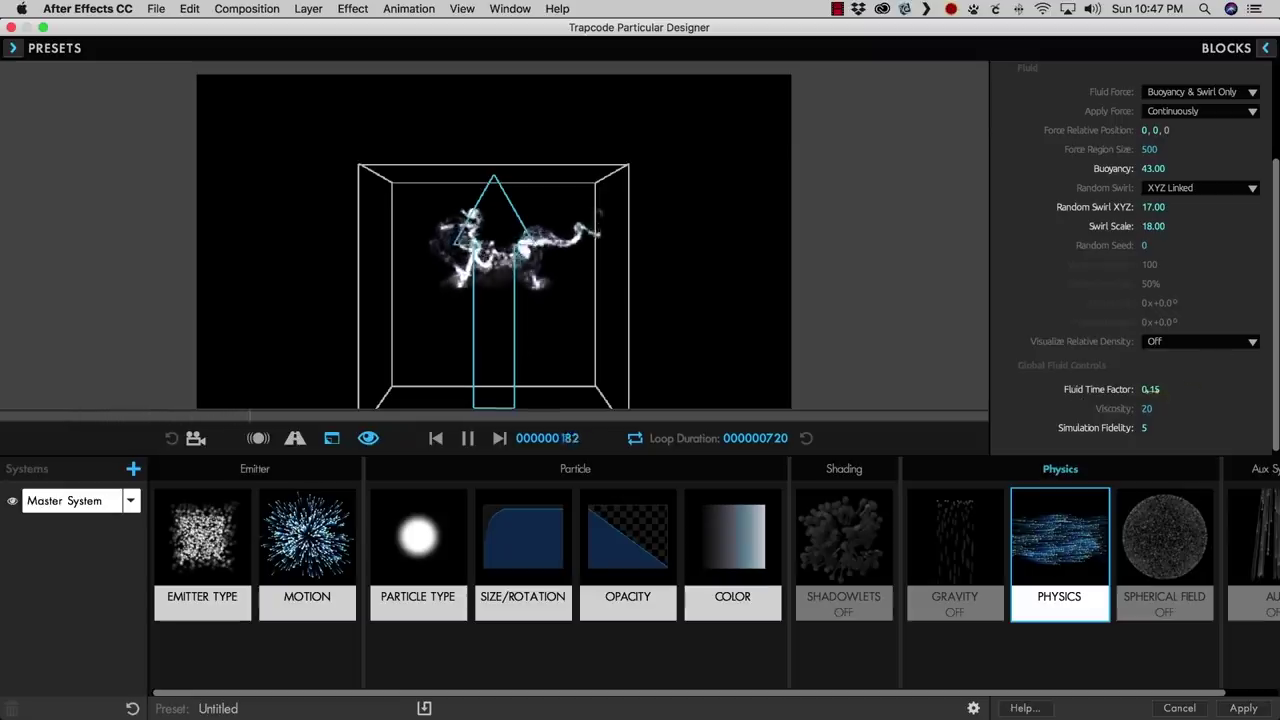
Try Fluid Time Factor values of 10 and 4 before settling on 1.00.
drag(1146, 389, 1190, 389)
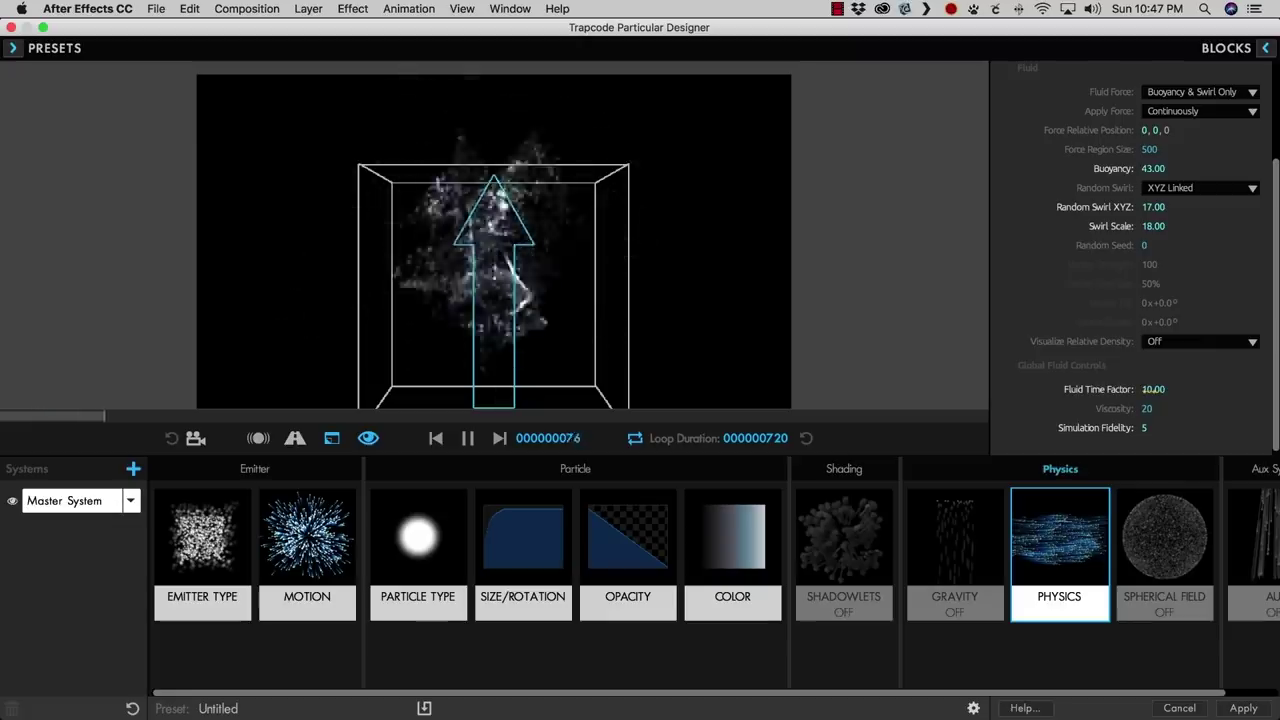
click(1144, 389)
text(4)
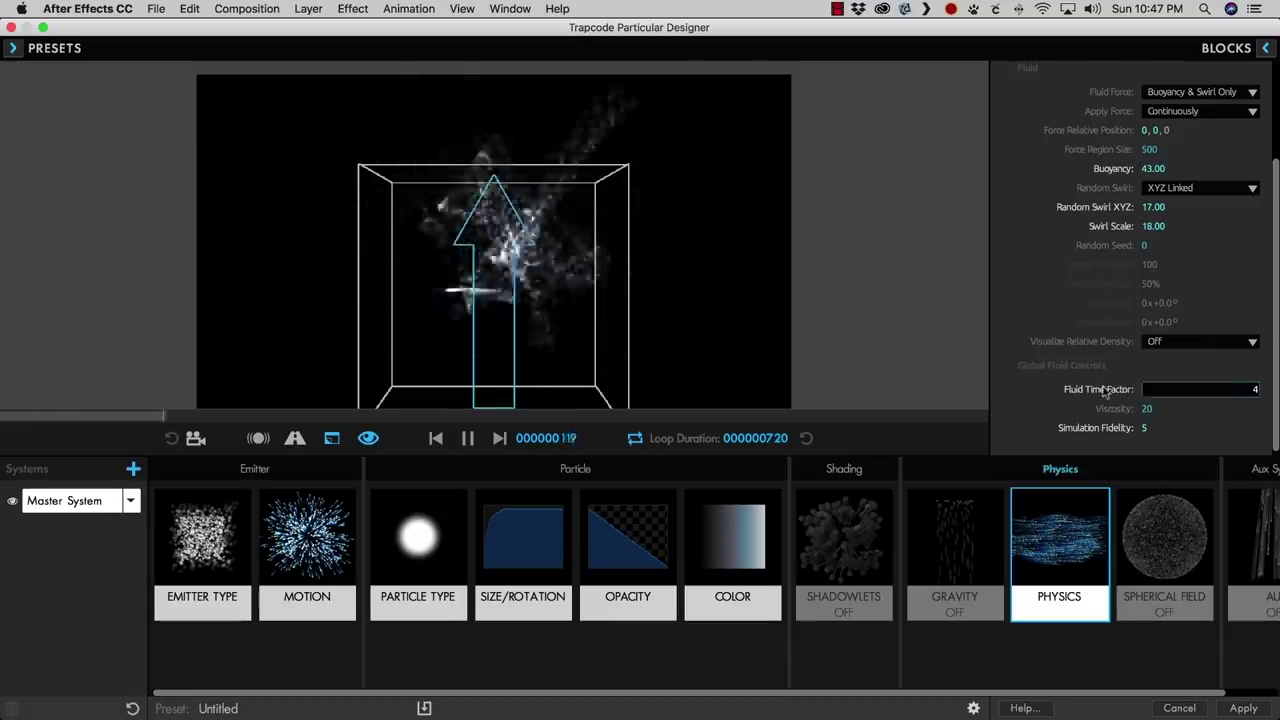
key(Return)
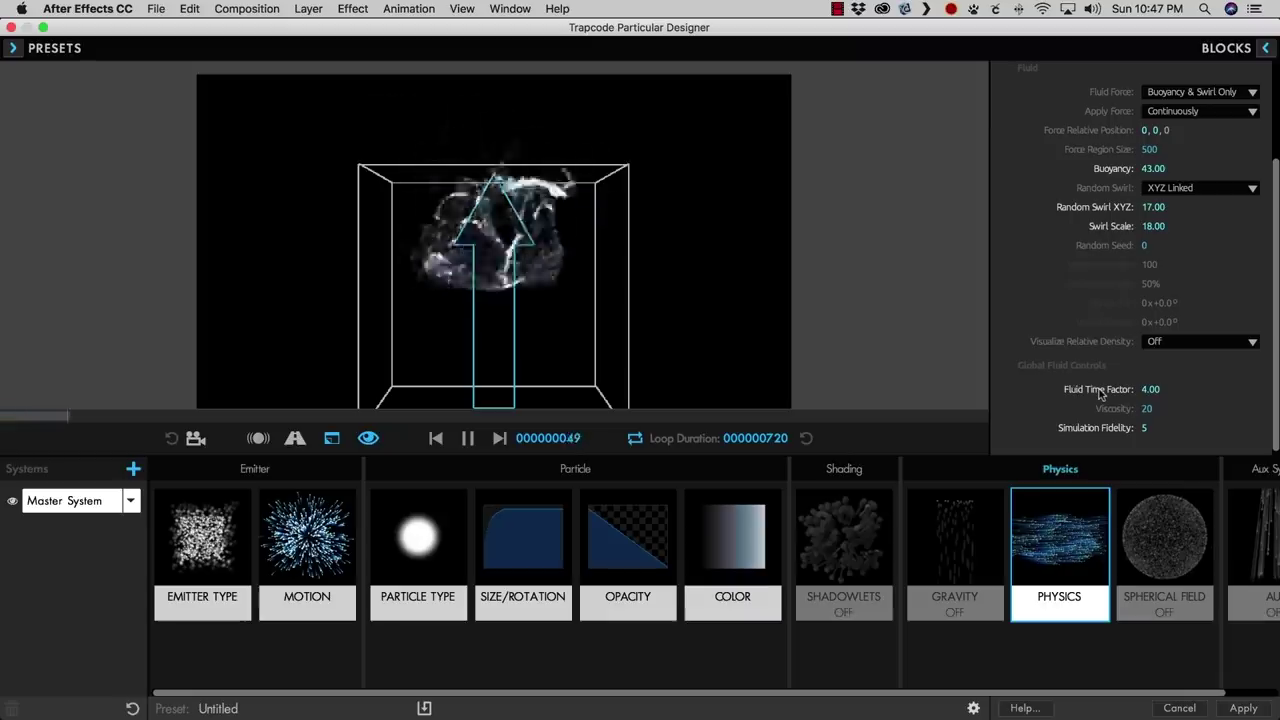
click(1144, 389)
text(1)
key(Return)
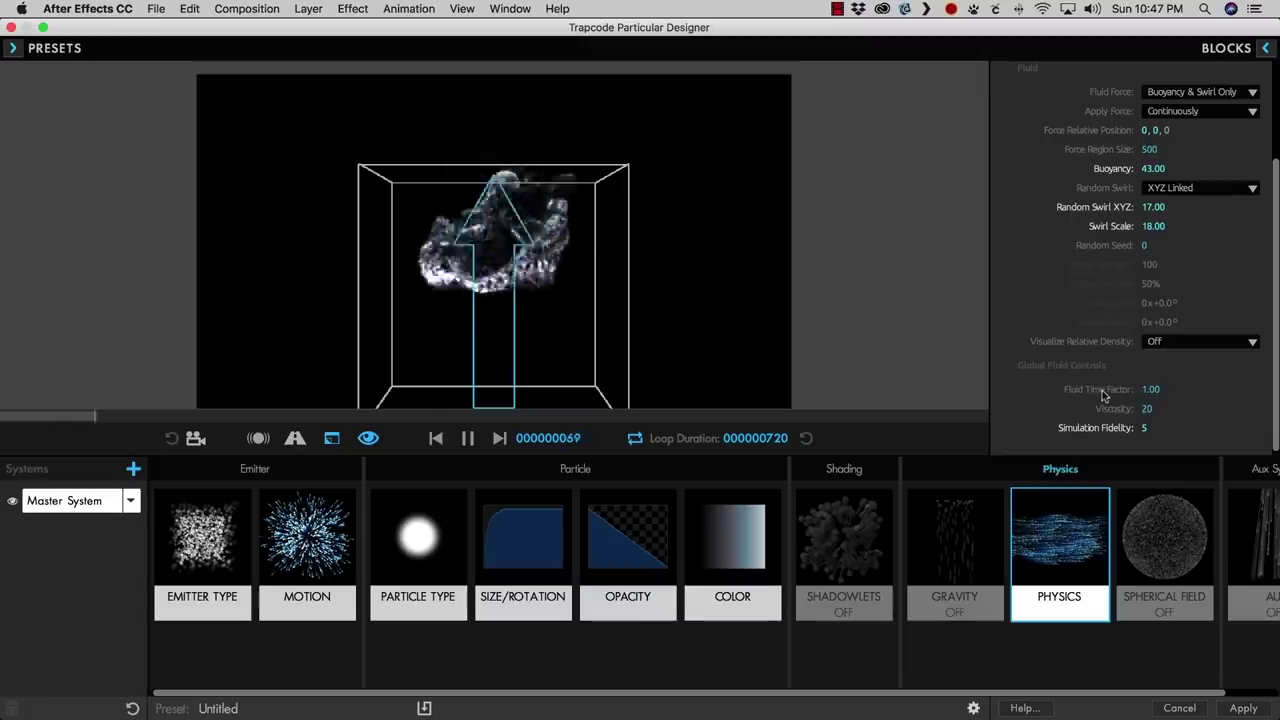
click(1150, 389)
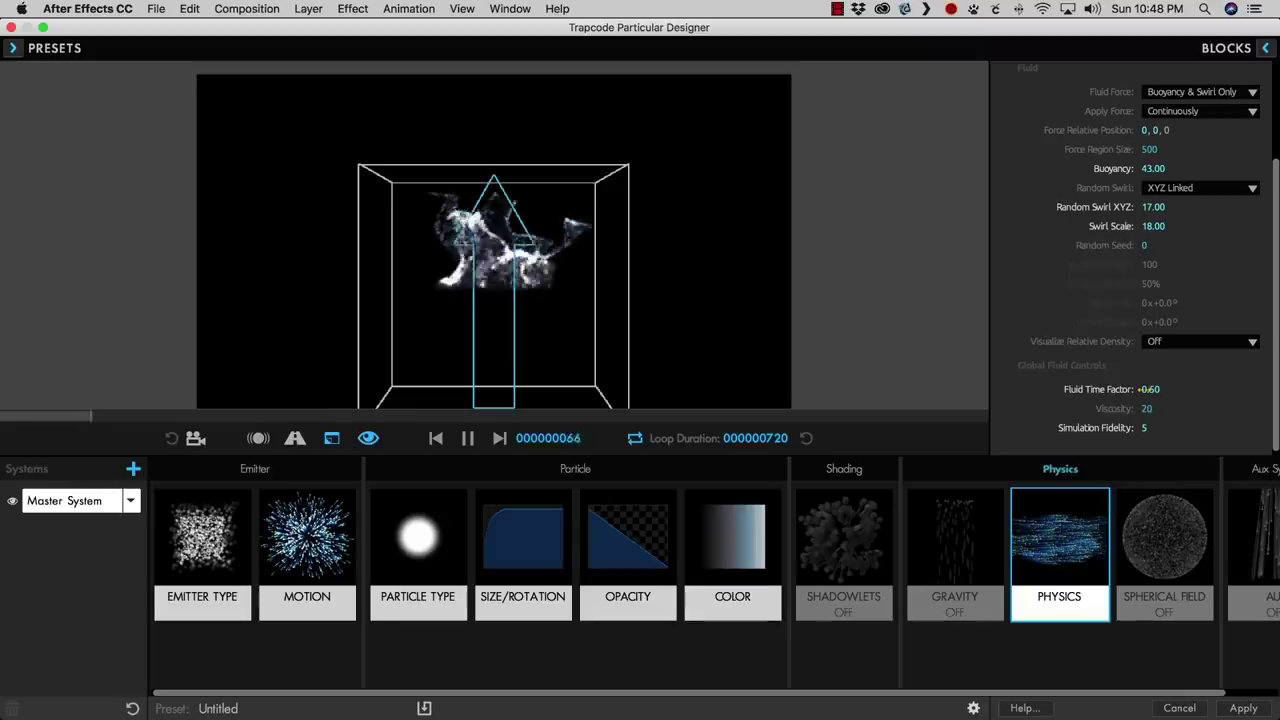
mouse_move(1143, 389)
mouse_down()
mouse_move(1175, 393)
mouse_move(1152, 391)
mouse_up()
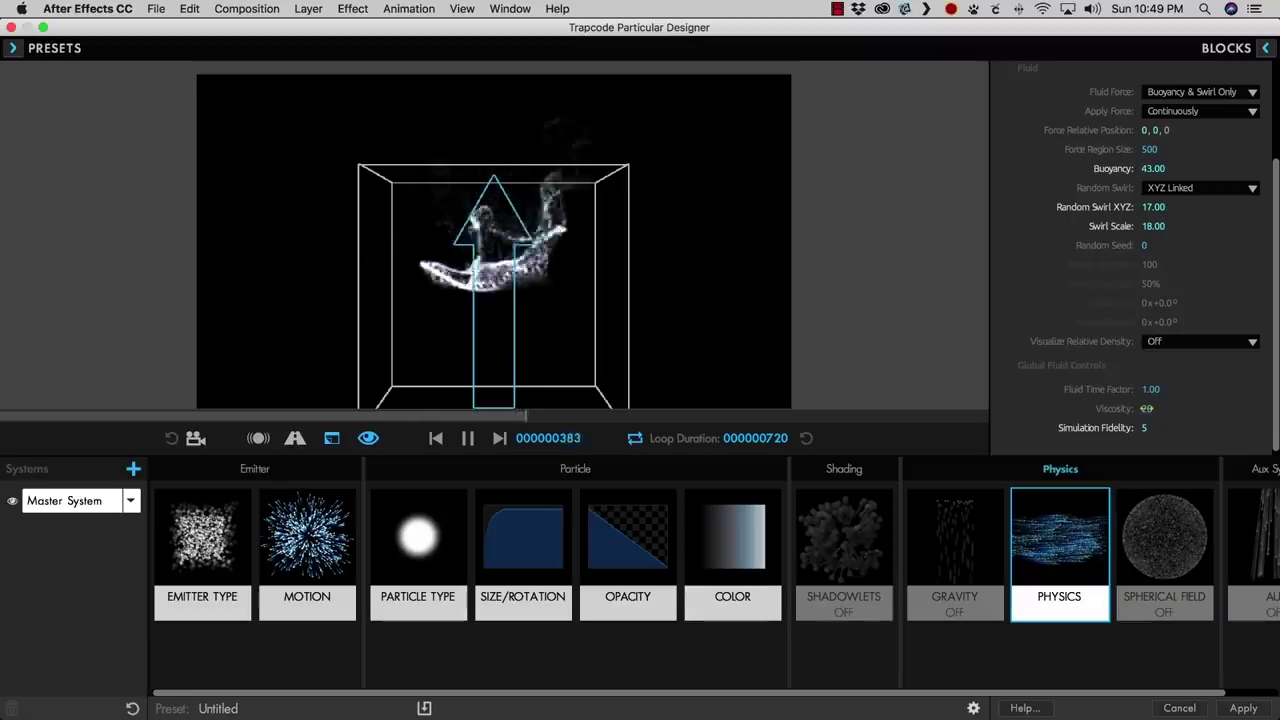
Enter a Viscosity of 100, then nudge it down to about 98.
text(100)
key(Return)
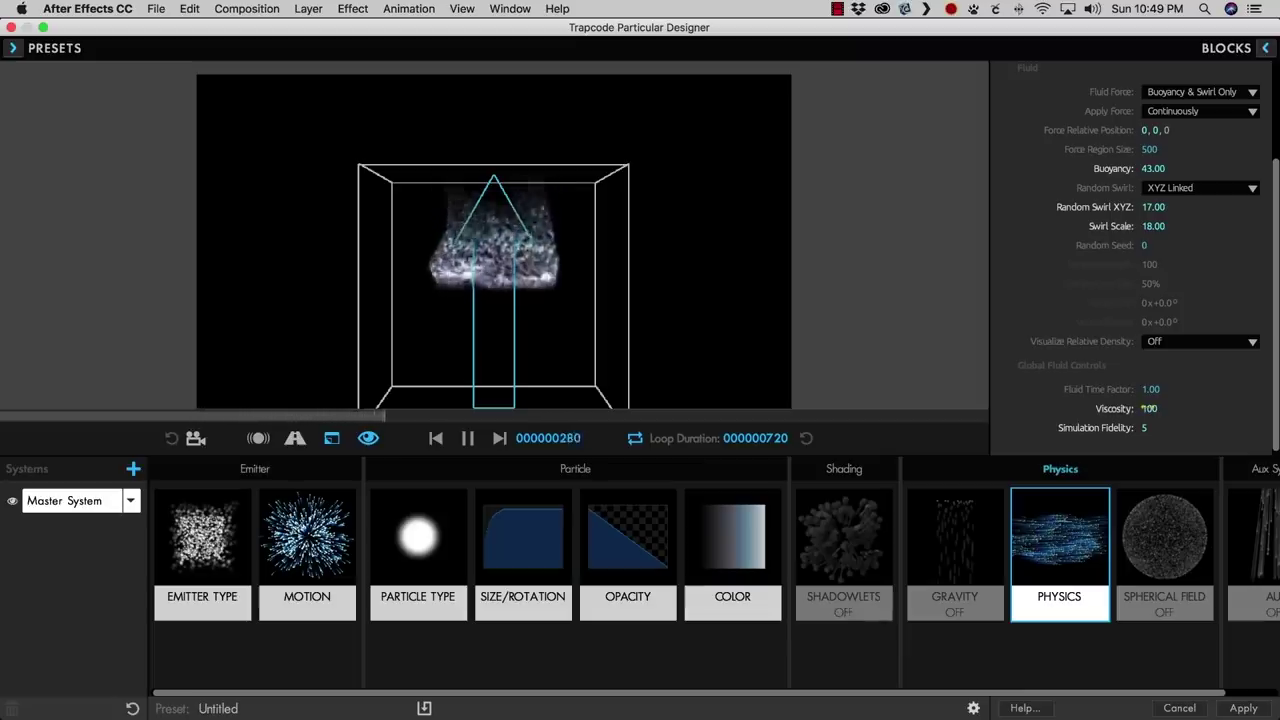
drag(1145, 408, 1141, 408)
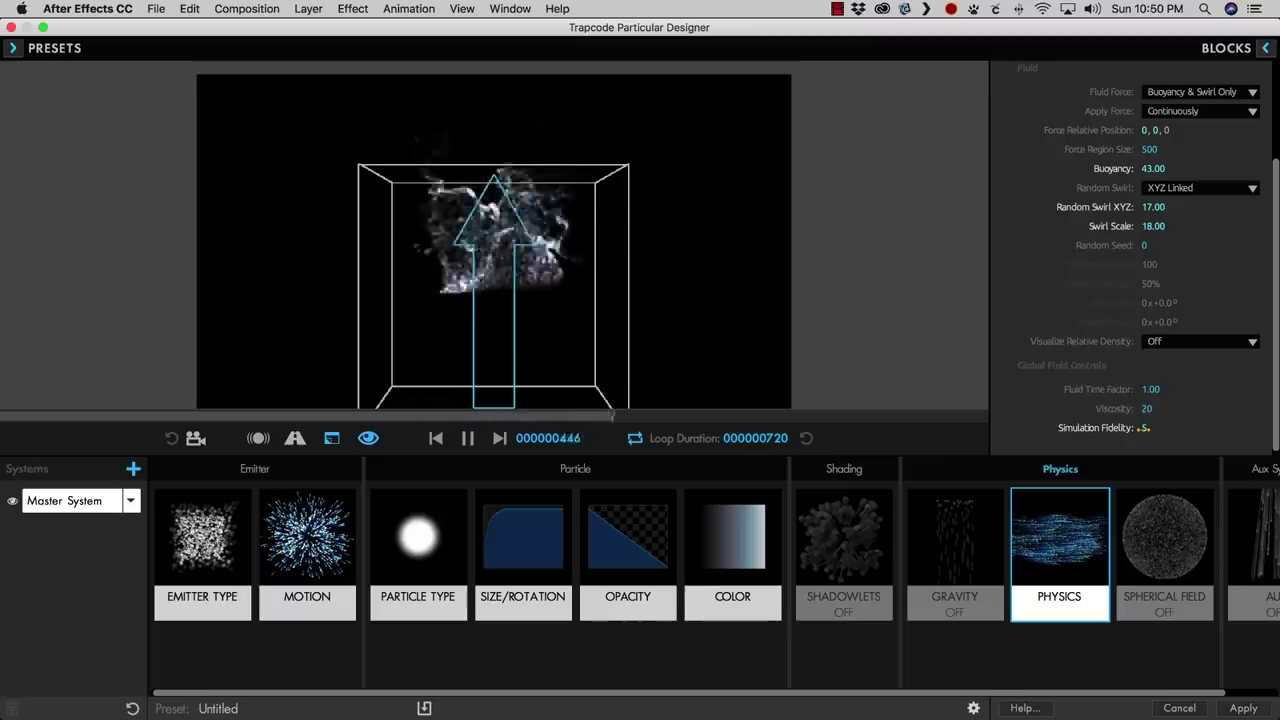
Raise Simulation Fidelity to 10, restart the preview, then lower it to 4 and 1.
drag(1143, 428, 1150, 428)
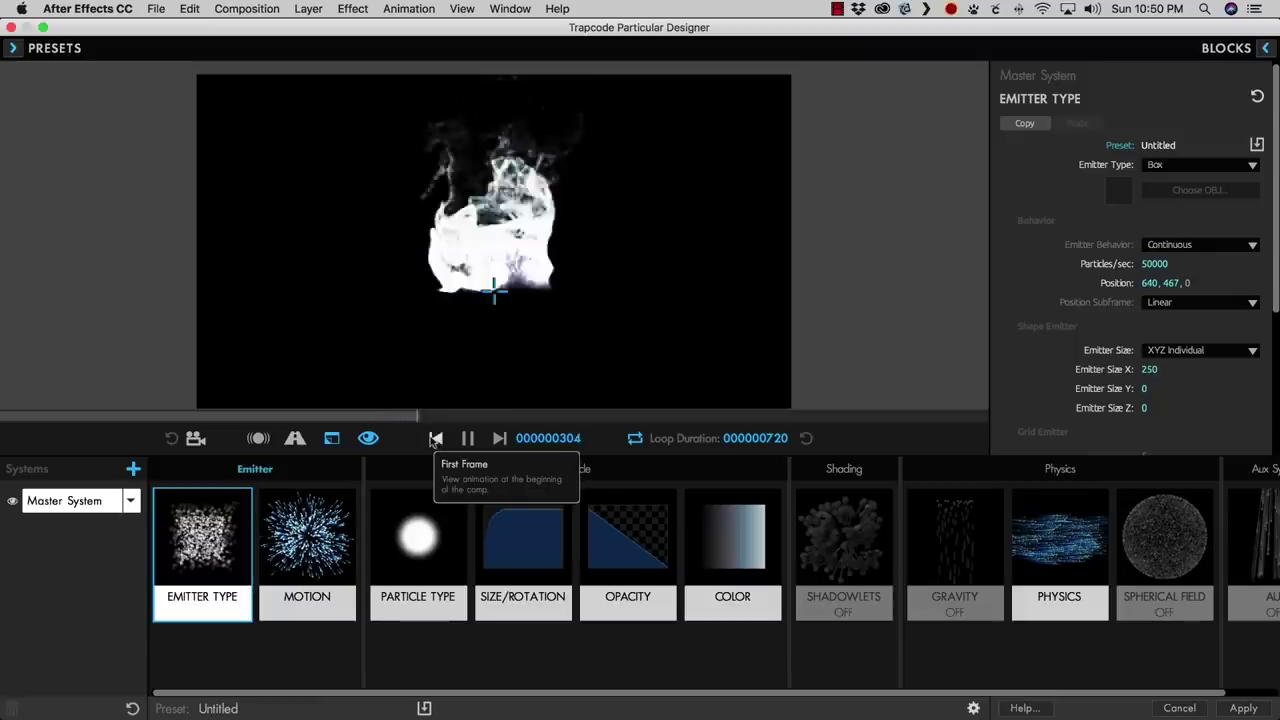
click(434, 439)
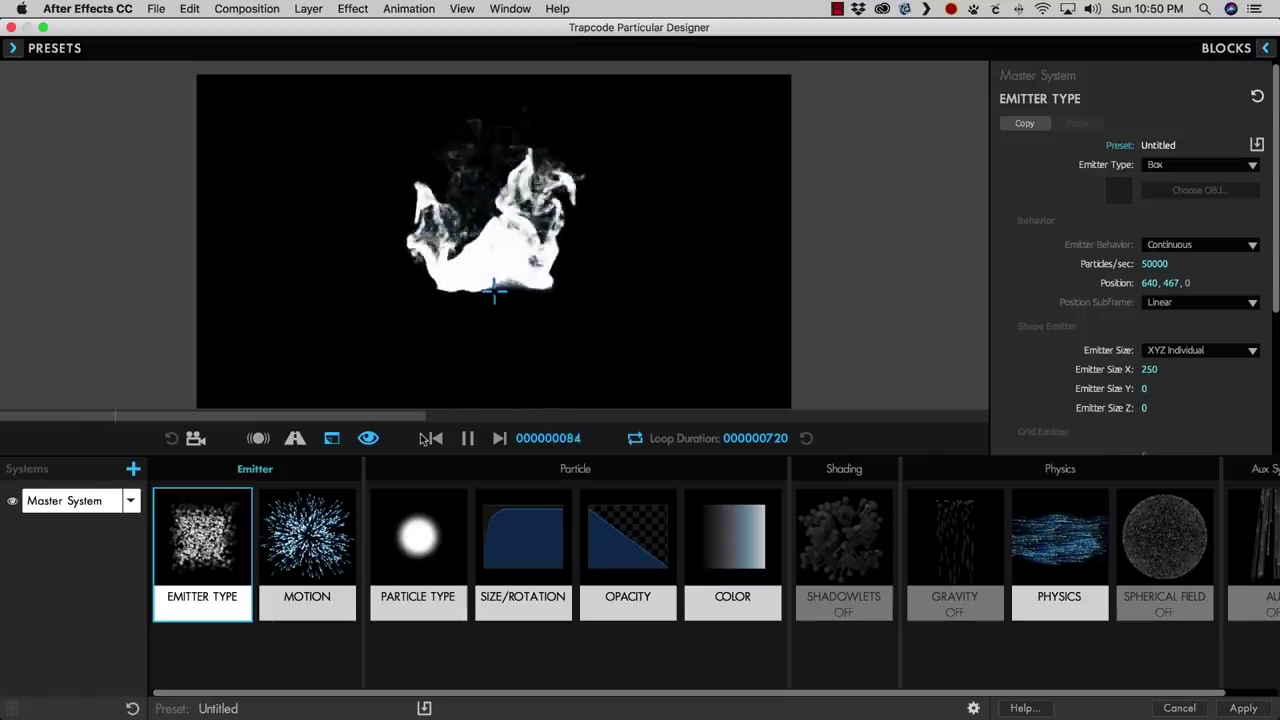
scroll(1275, 295, down, 5)
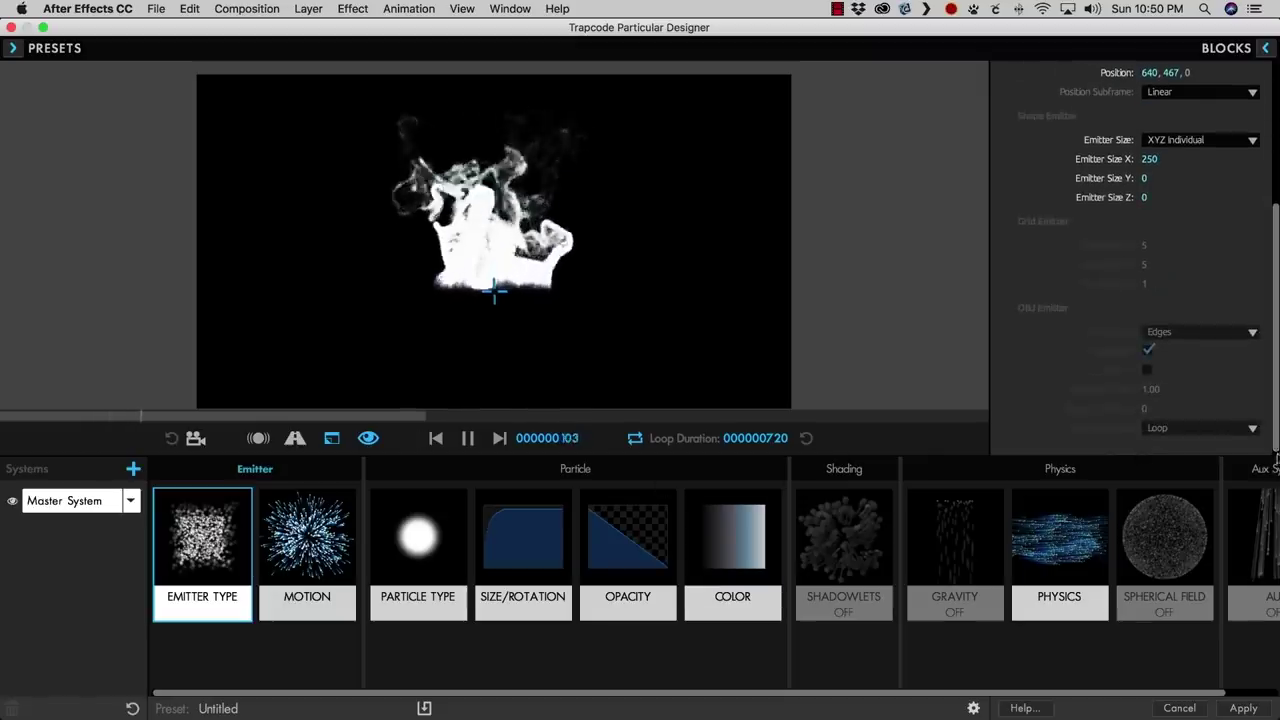
click(1098, 560)
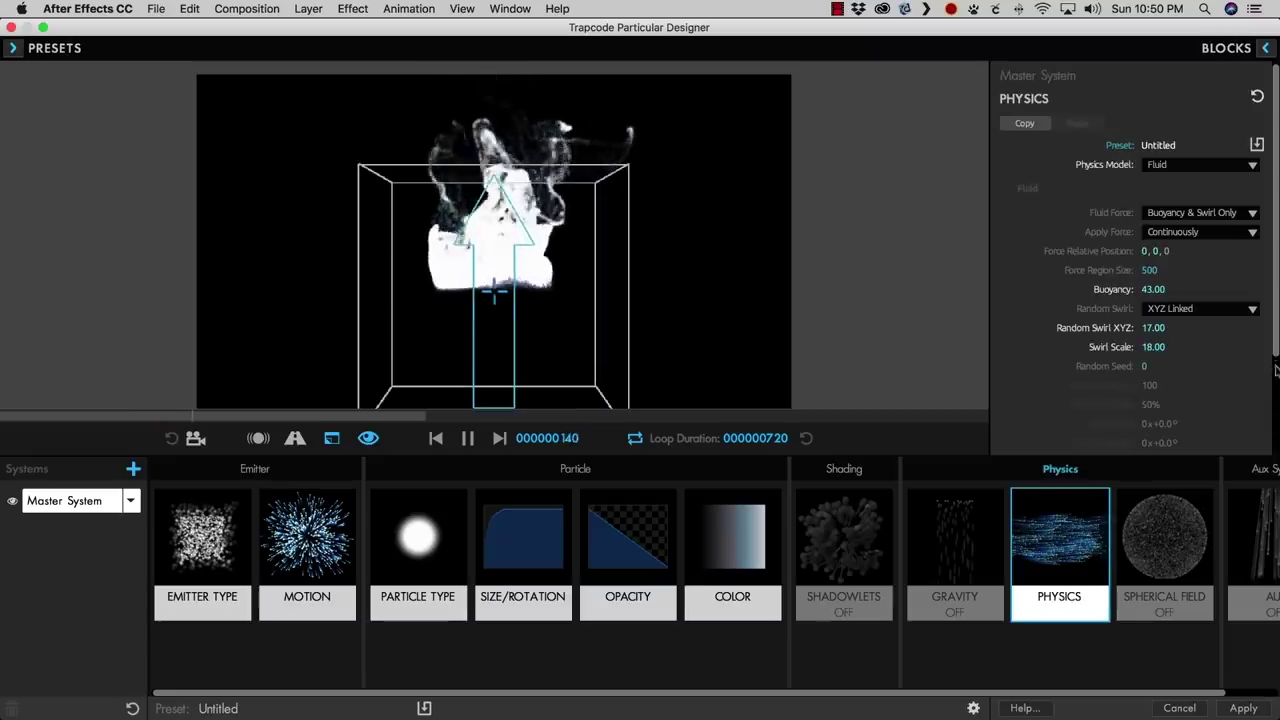
scroll(1109, 443, down, 3)
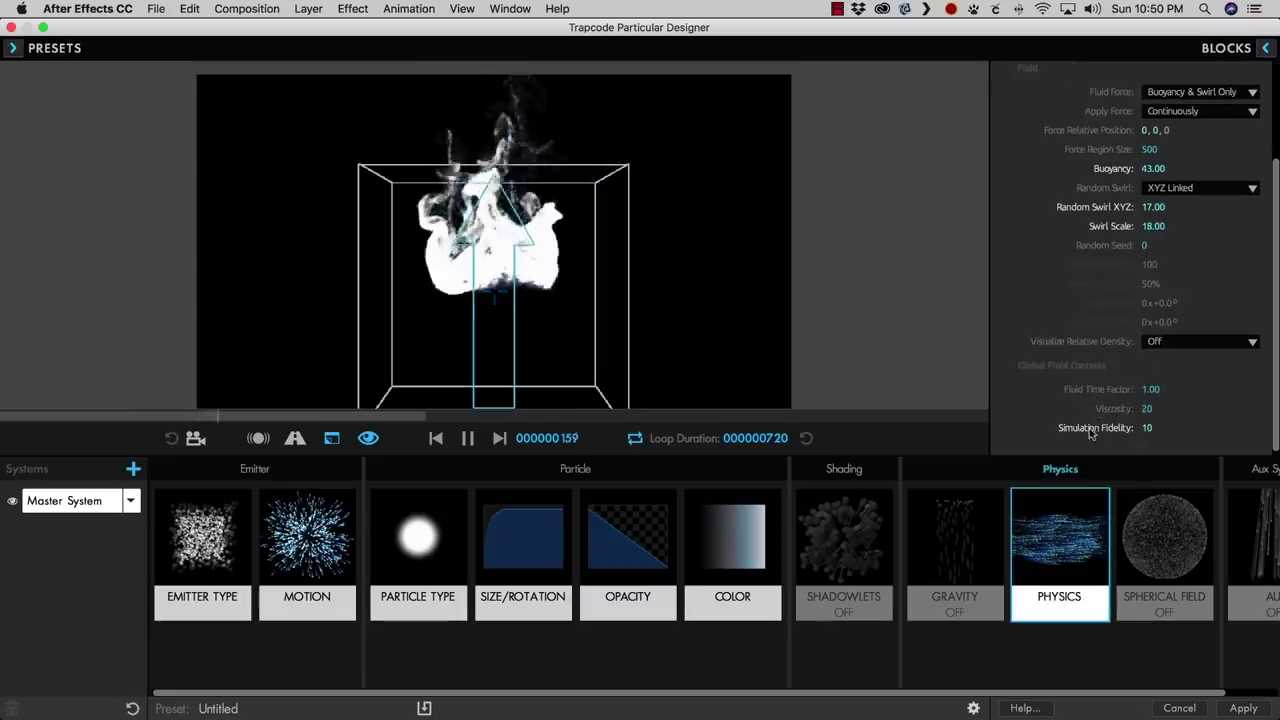
drag(1104, 427, 1090, 432)
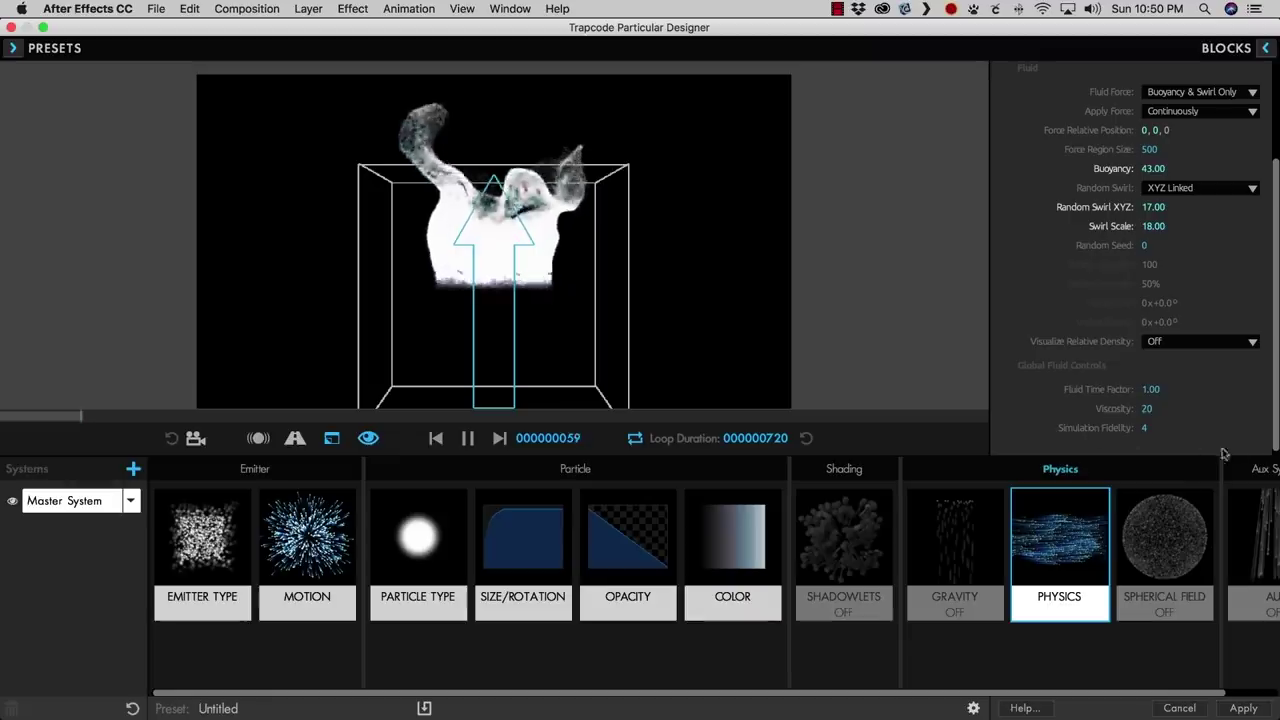
drag(1144, 427, 1130, 428)
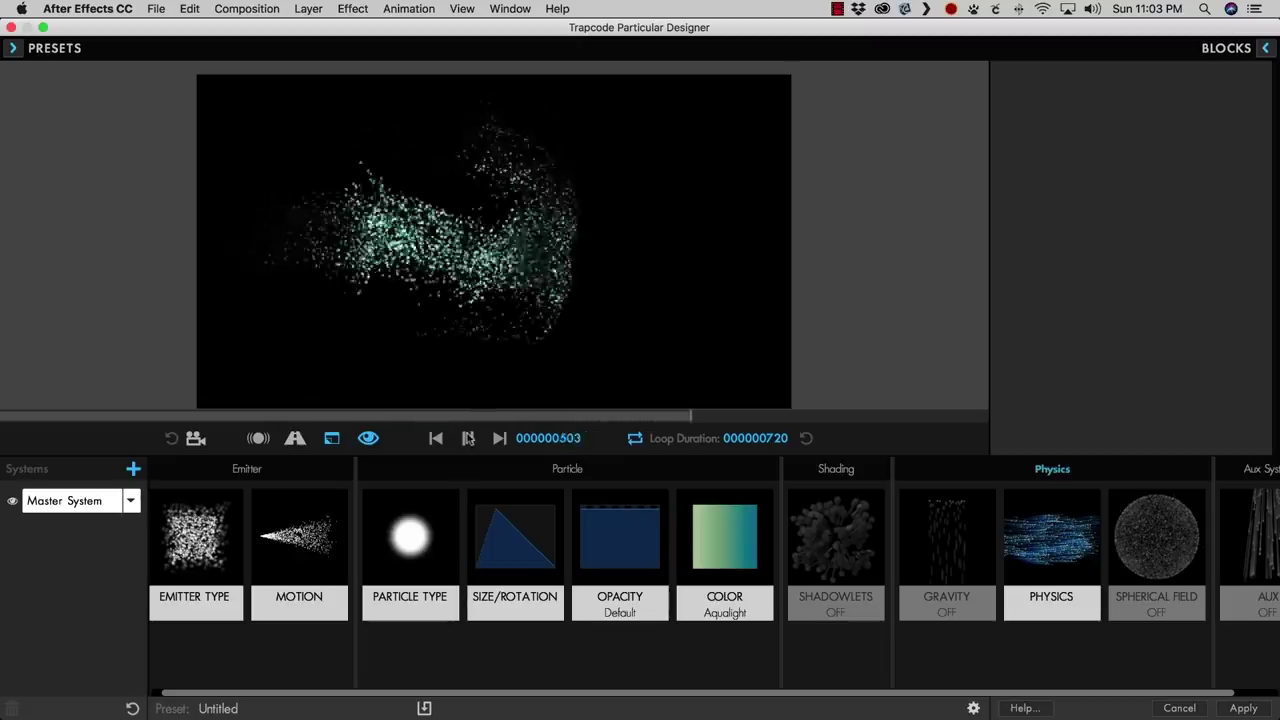
Pause the preview and duplicate the master particle system as System 2.
click(466, 438)
click(134, 503)
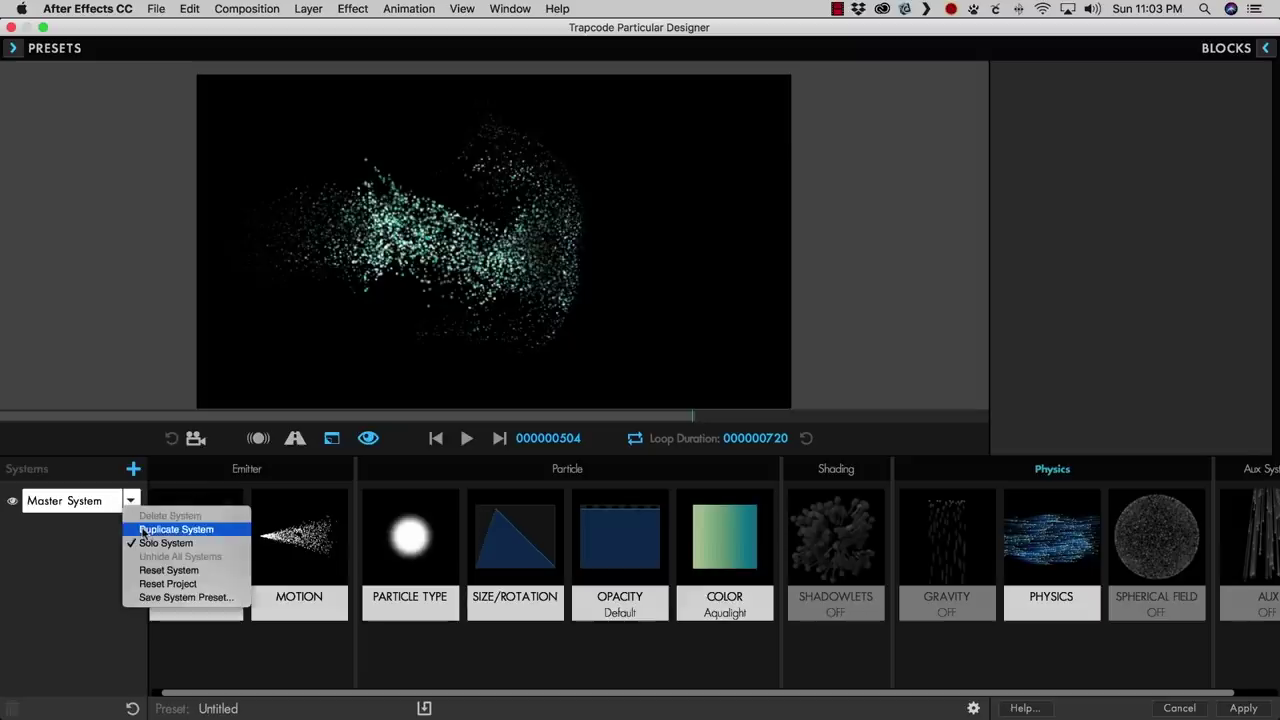
click(143, 529)
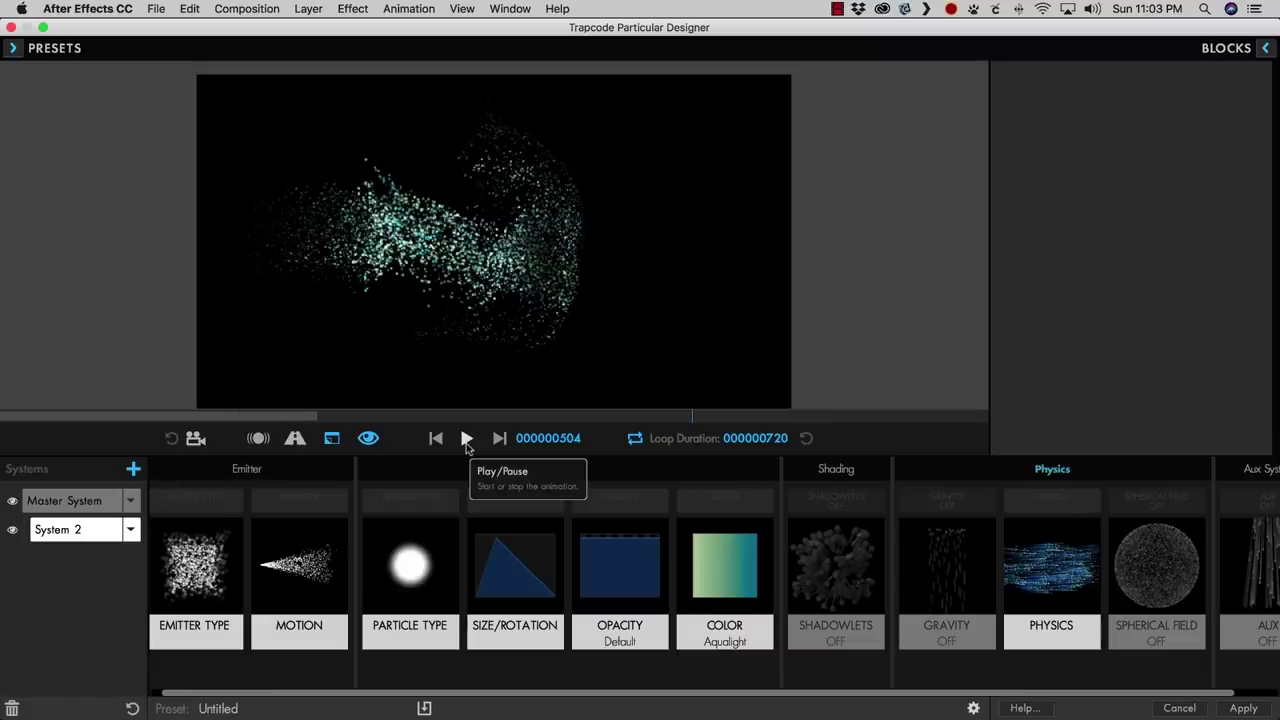
Play and pause the preview, then select System 2's Color block.
click(465, 440)
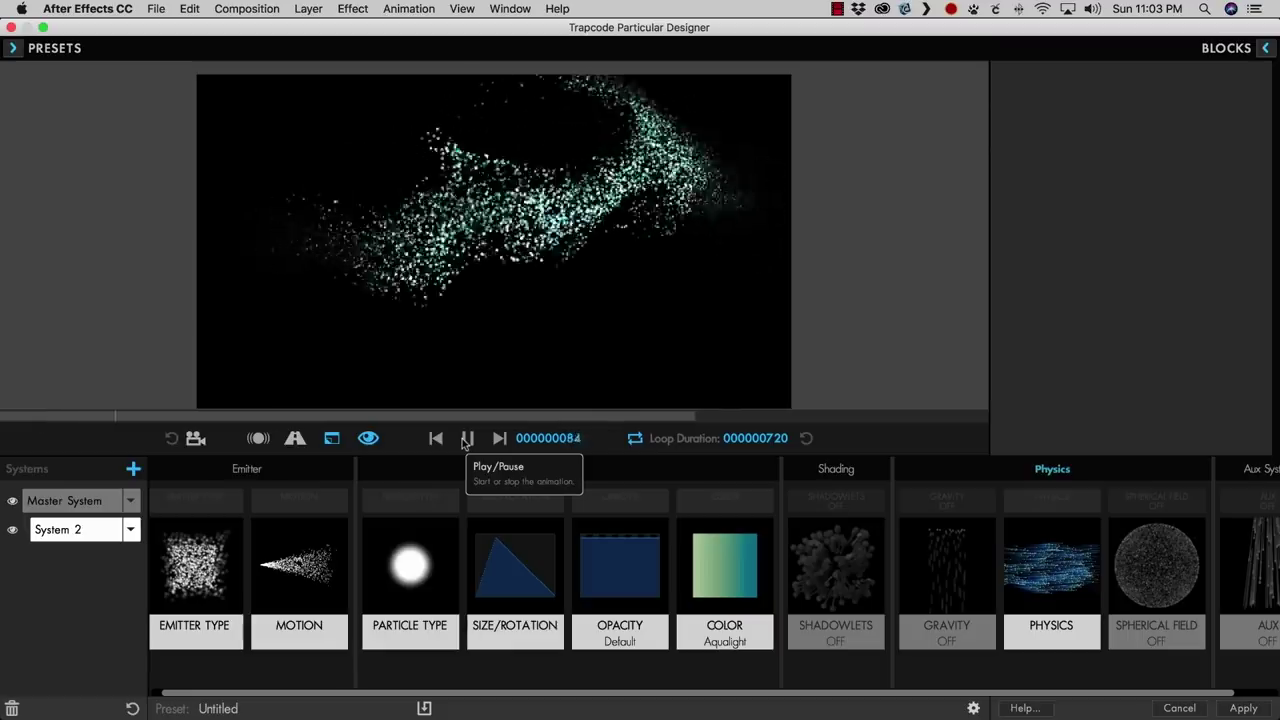
click(466, 440)
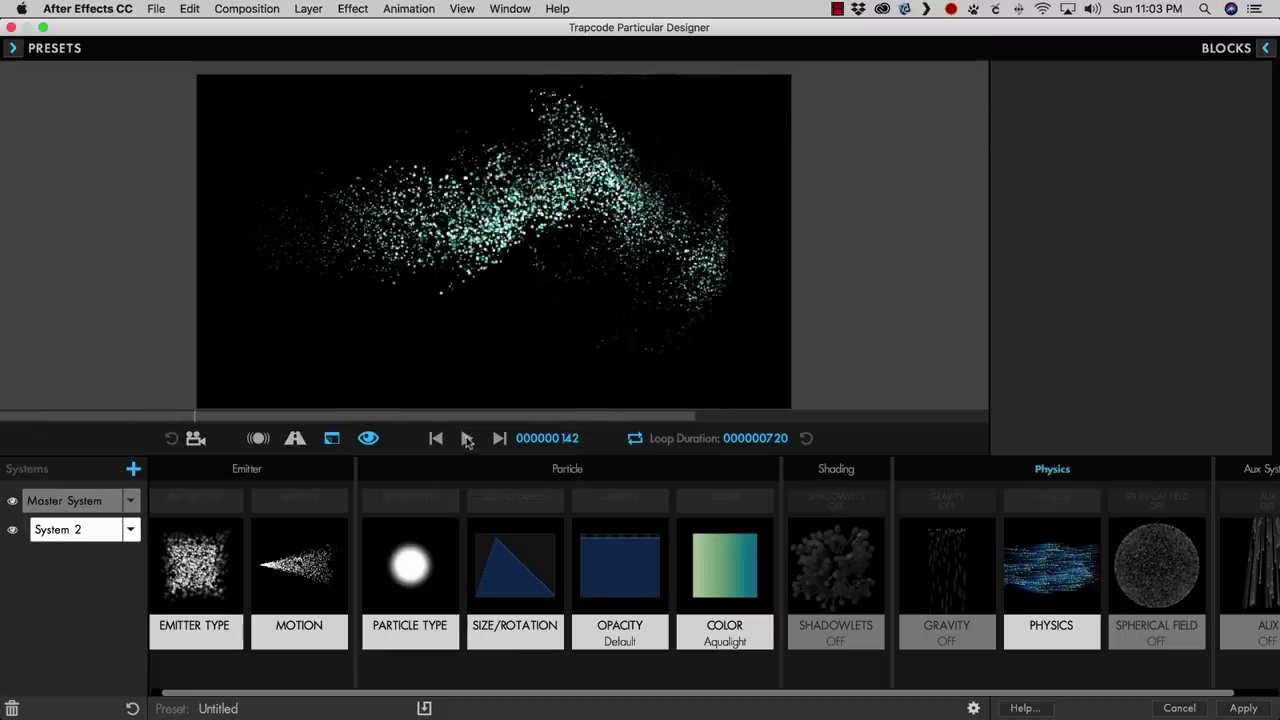
click(686, 527)
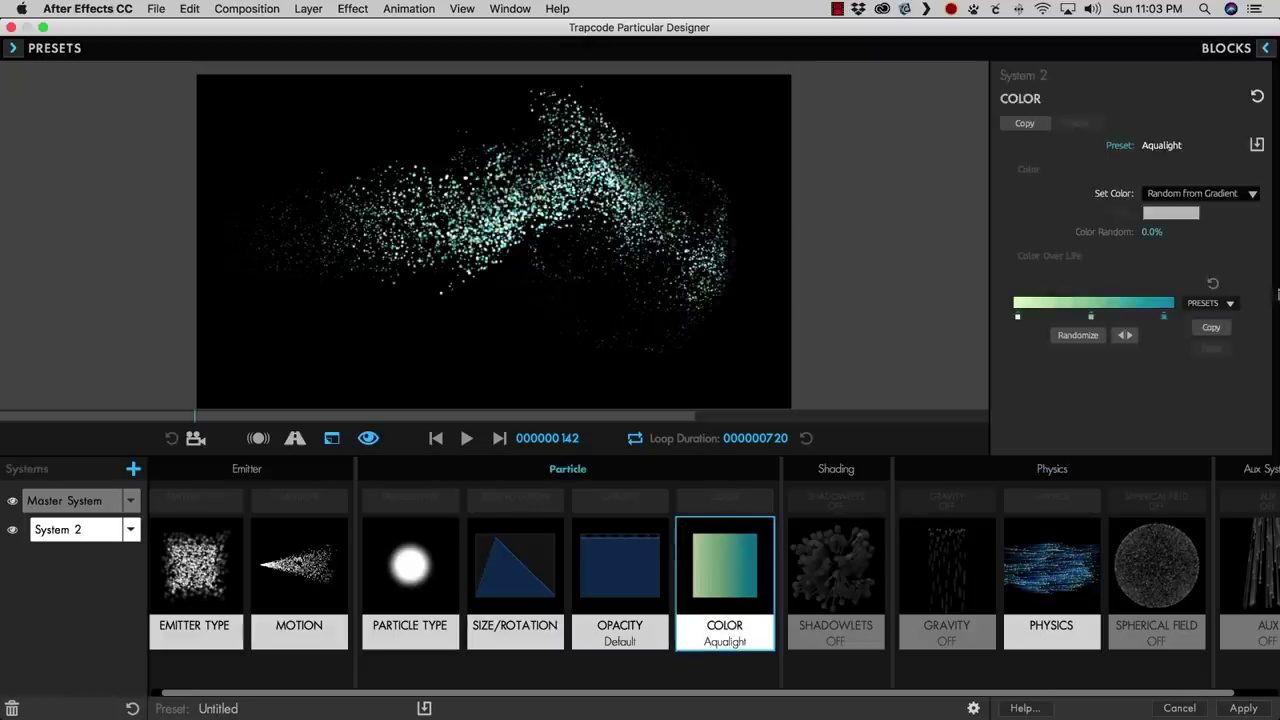
Apply the Fire colour preset to System 2 and shift its emitter's Relative Position X to 1180.
click(1112, 144)
double_click(1017, 297)
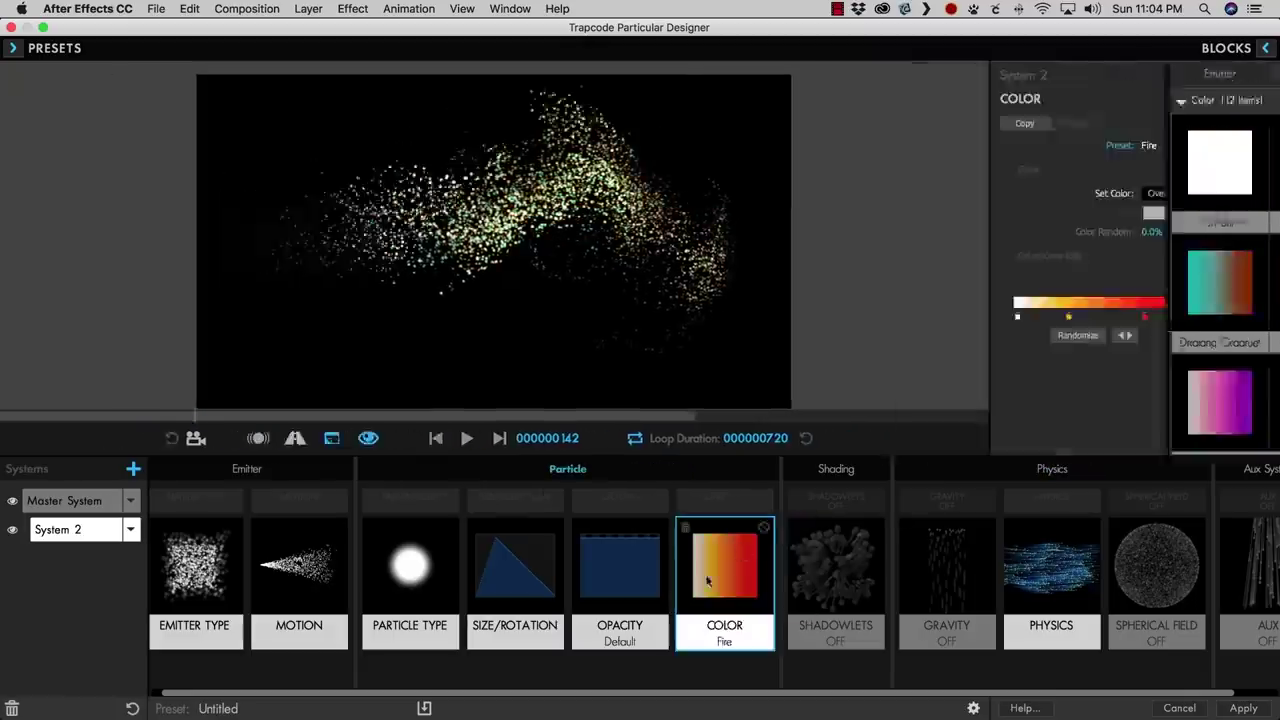
click(200, 588)
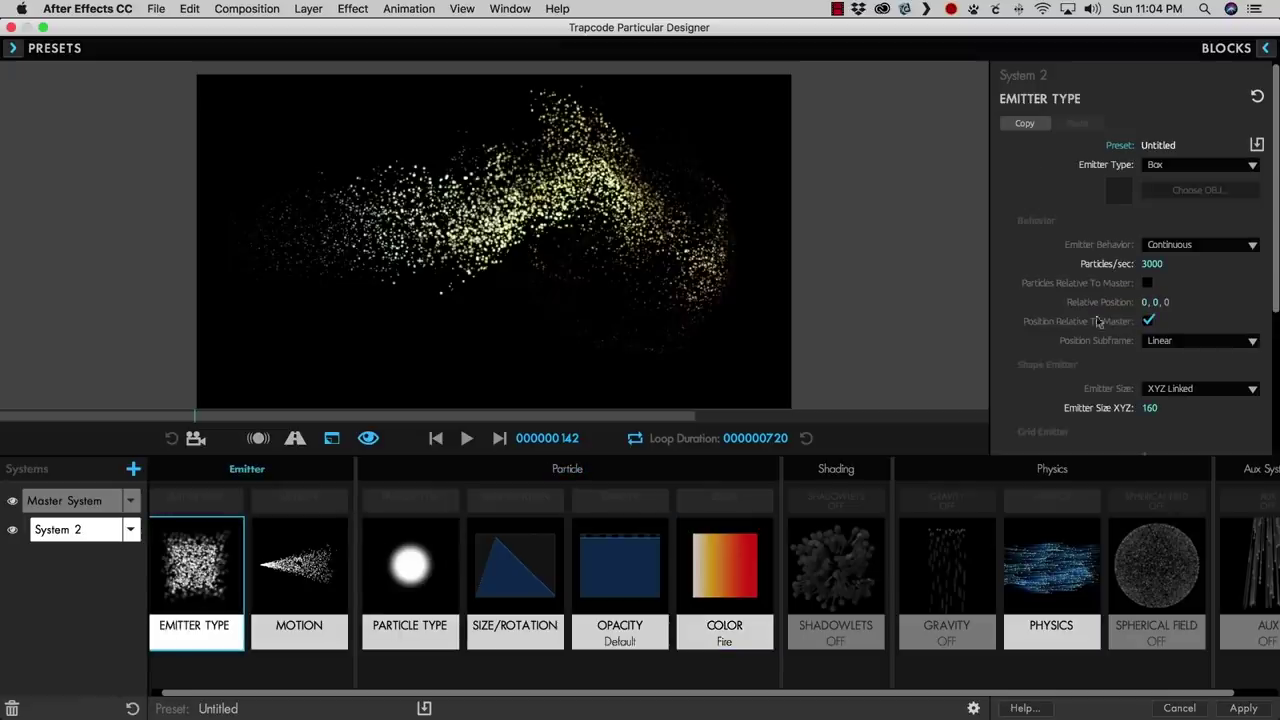
mouse_move(1146, 302)
mouse_down()
mouse_move(1279, 302)
mouse_move(1255, 302)
mouse_up()
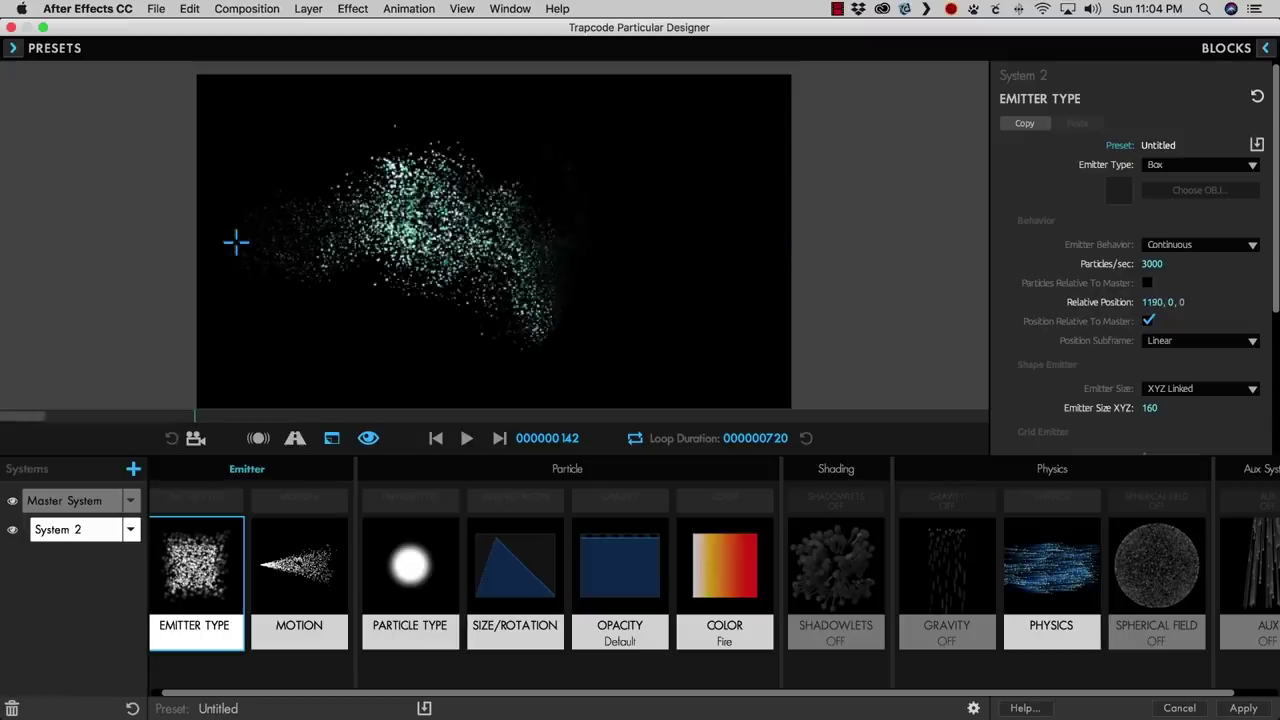
click(1051, 580)
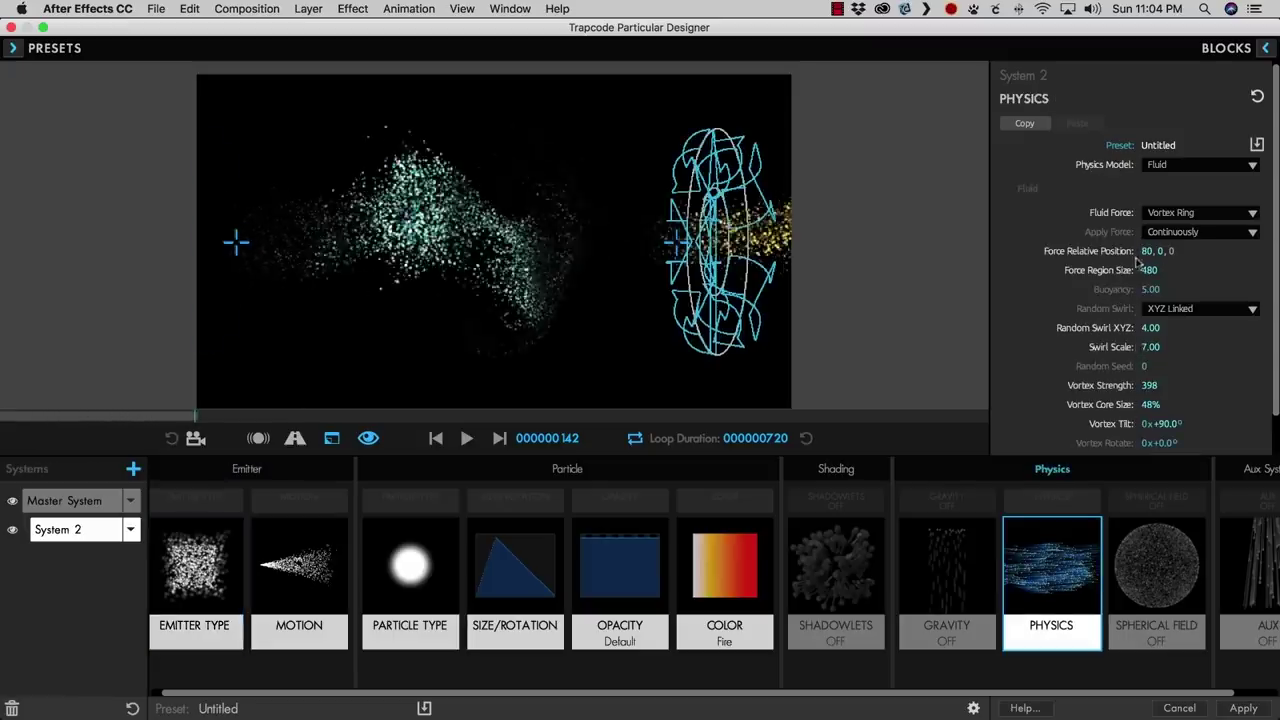
Set System 2's Vortex Strength to -400 and replay the simulation from the first frame.
click(1146, 385)
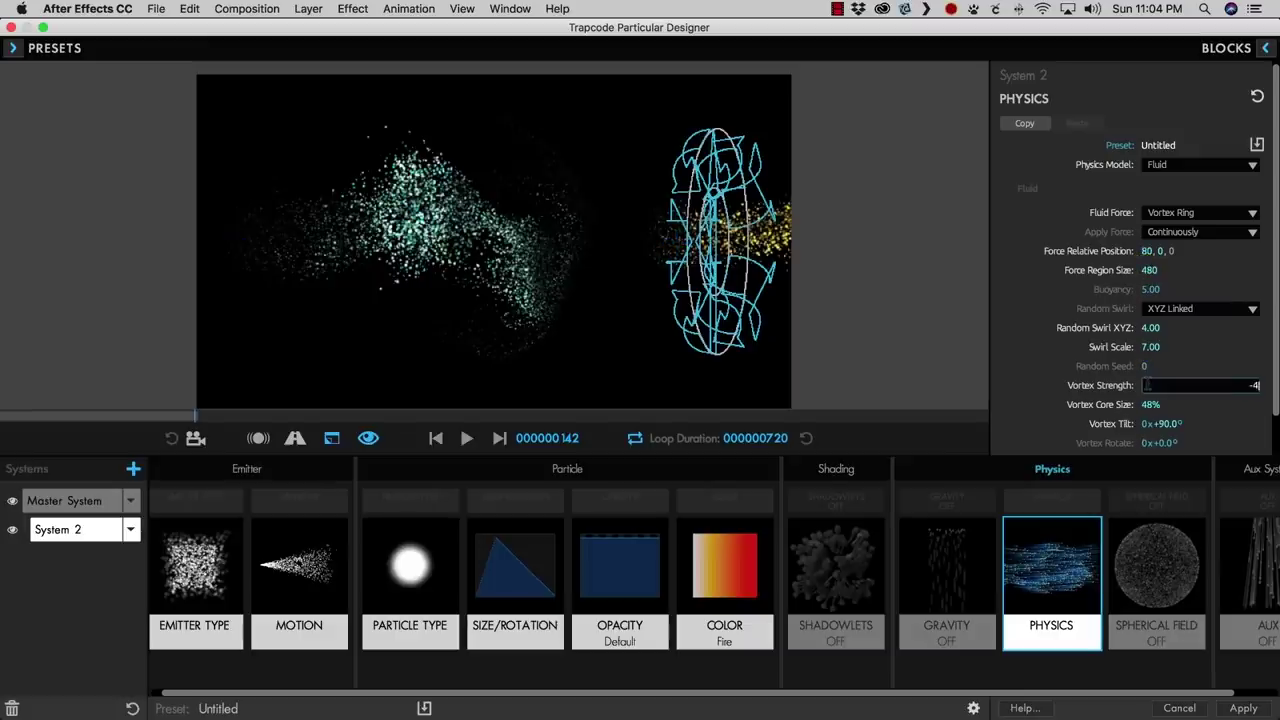
key(Return)
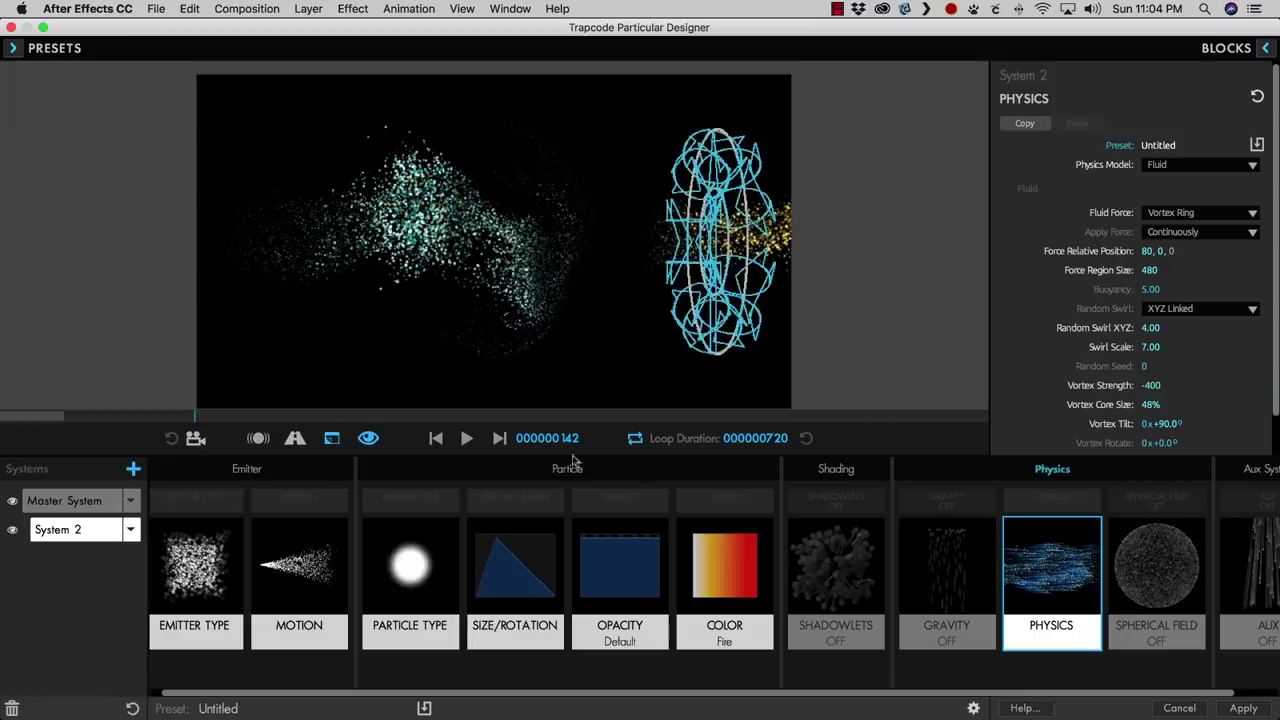
click(437, 439)
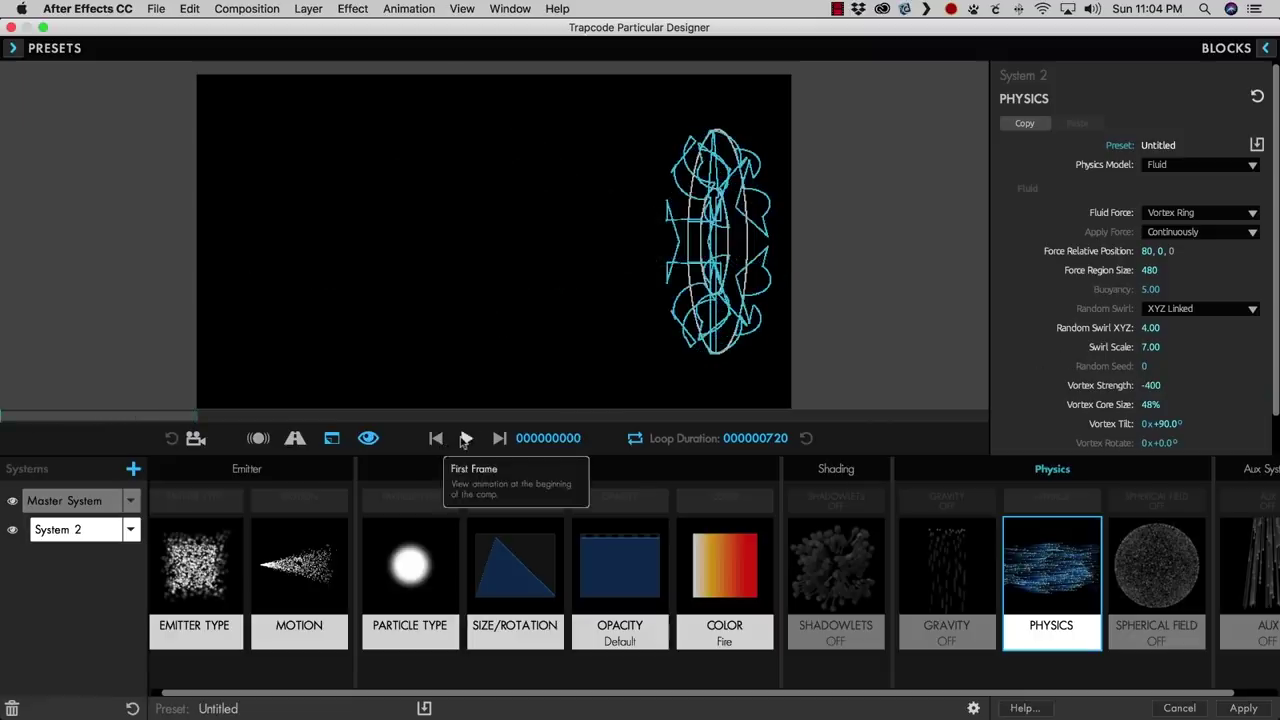
click(465, 439)
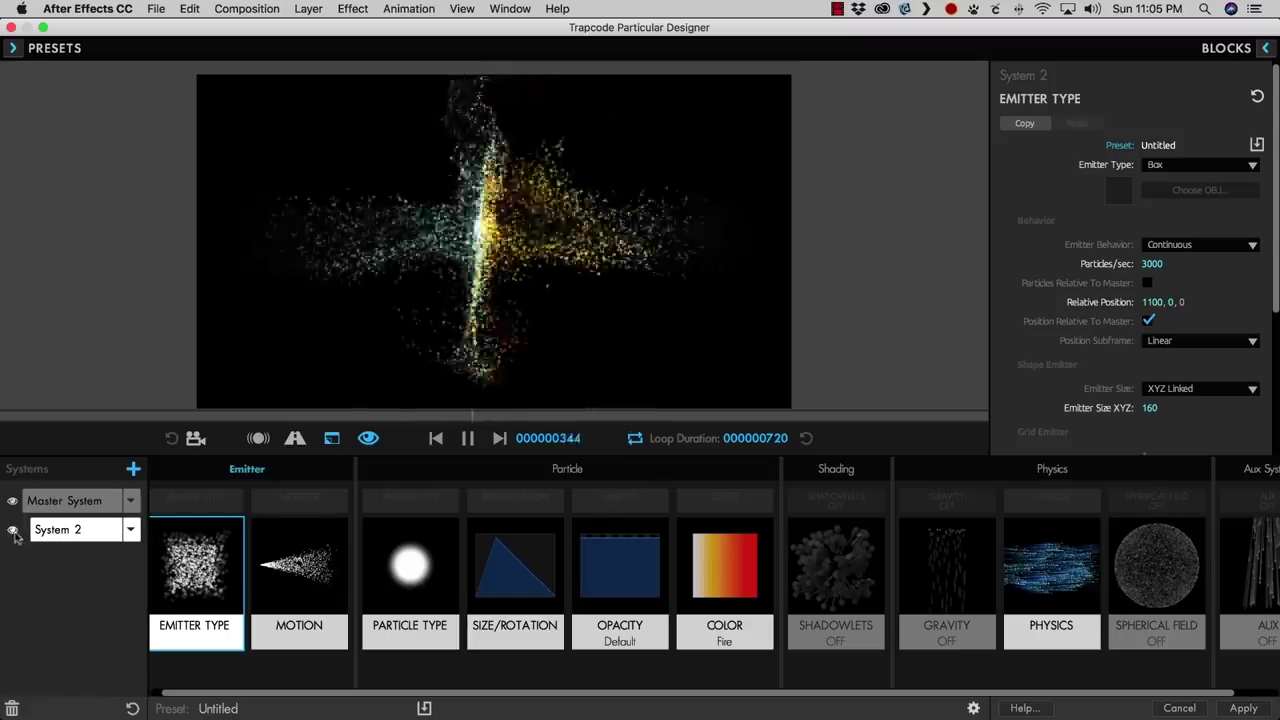
Hide System 2 with its eye icon to view the cyan system alone.
alt+click(12, 531)
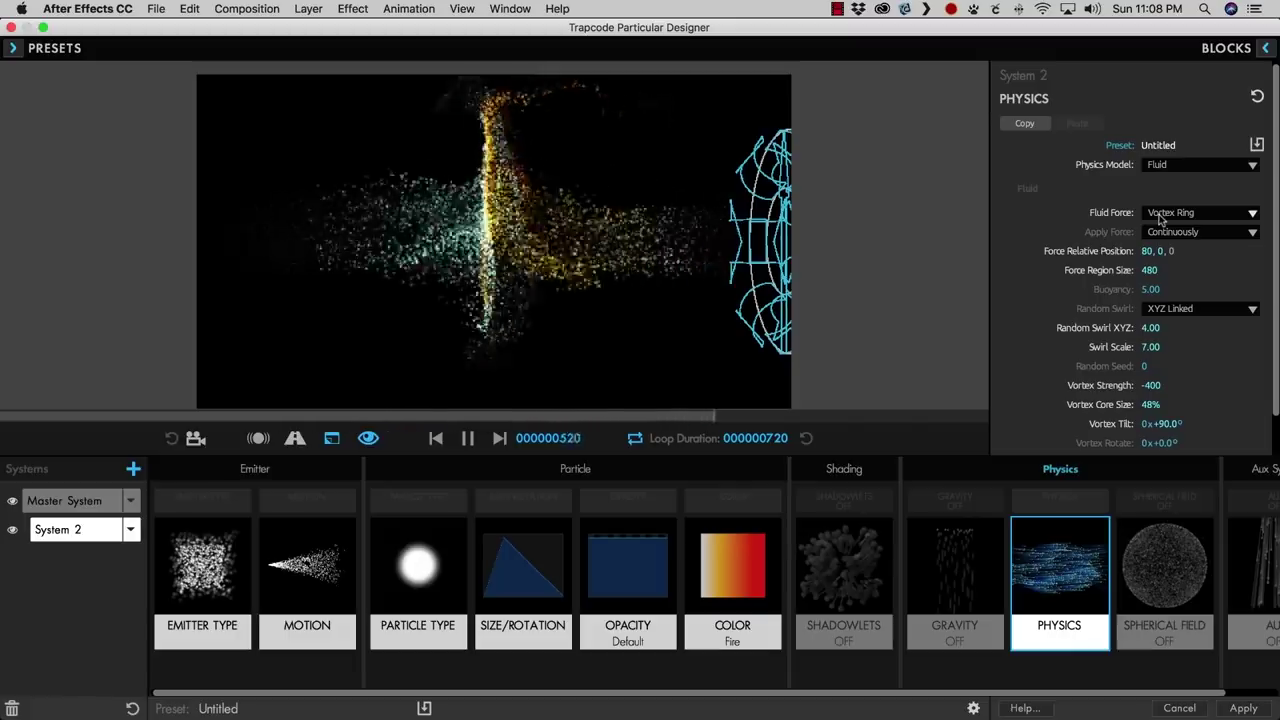
Switch System 2's fluid force to Vortex Tube and set its emitter Relative Position to 500, 0, 0.
click(1159, 217)
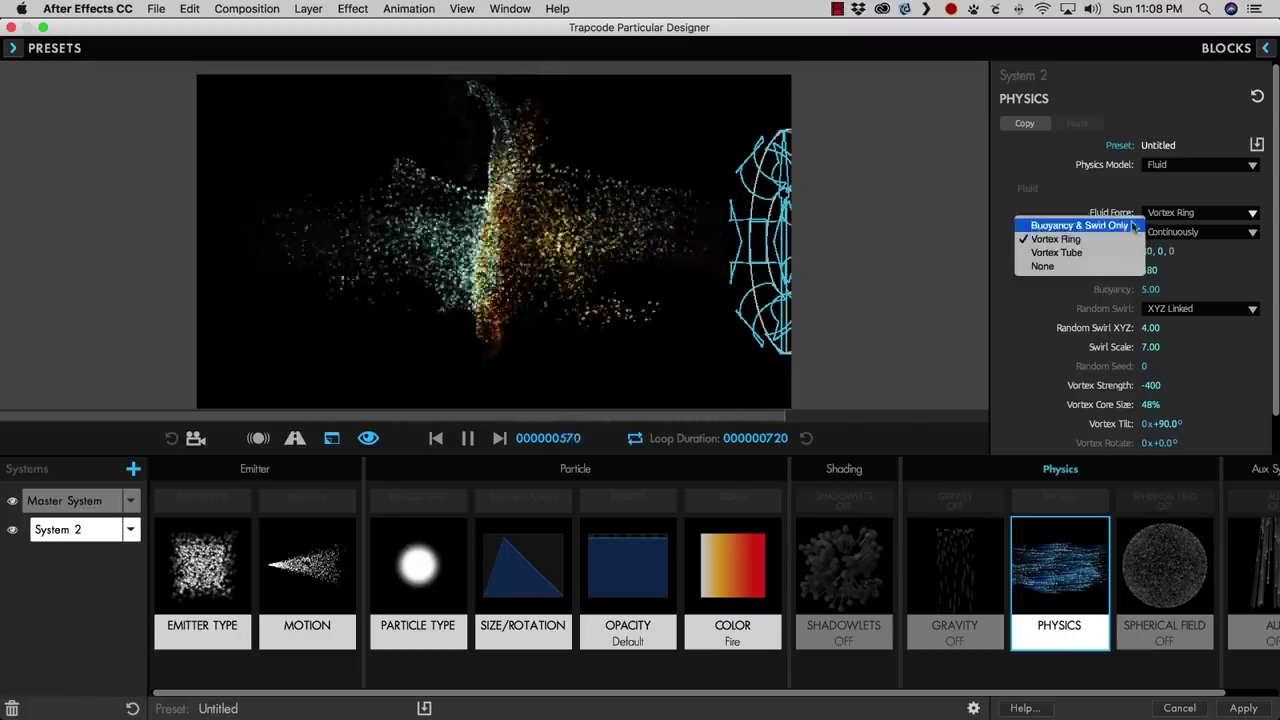
click(1087, 254)
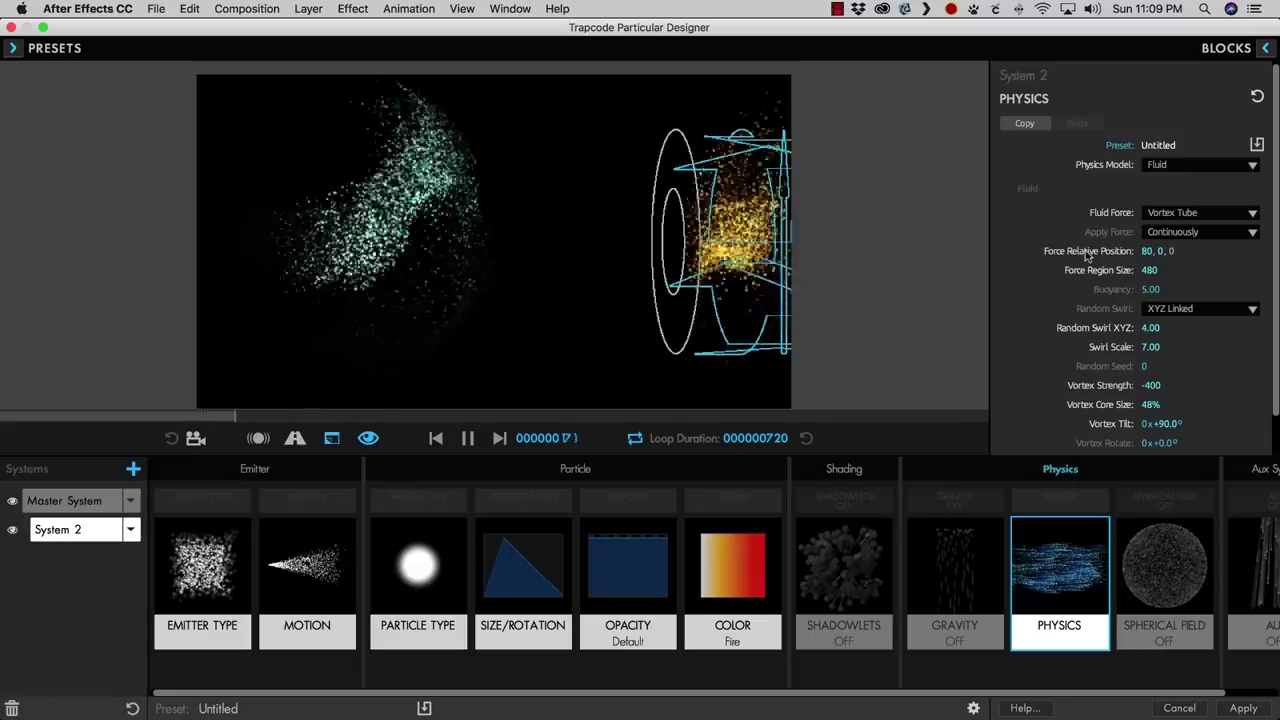
click(200, 570)
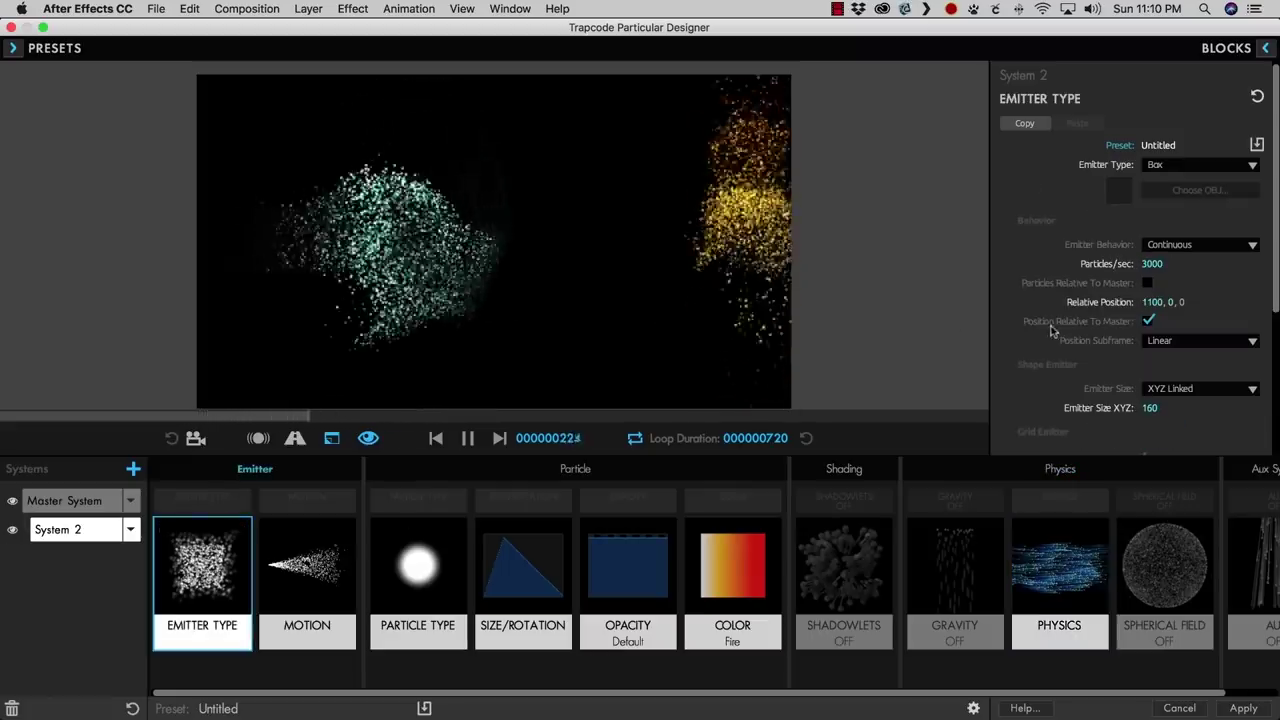
click(1152, 301)
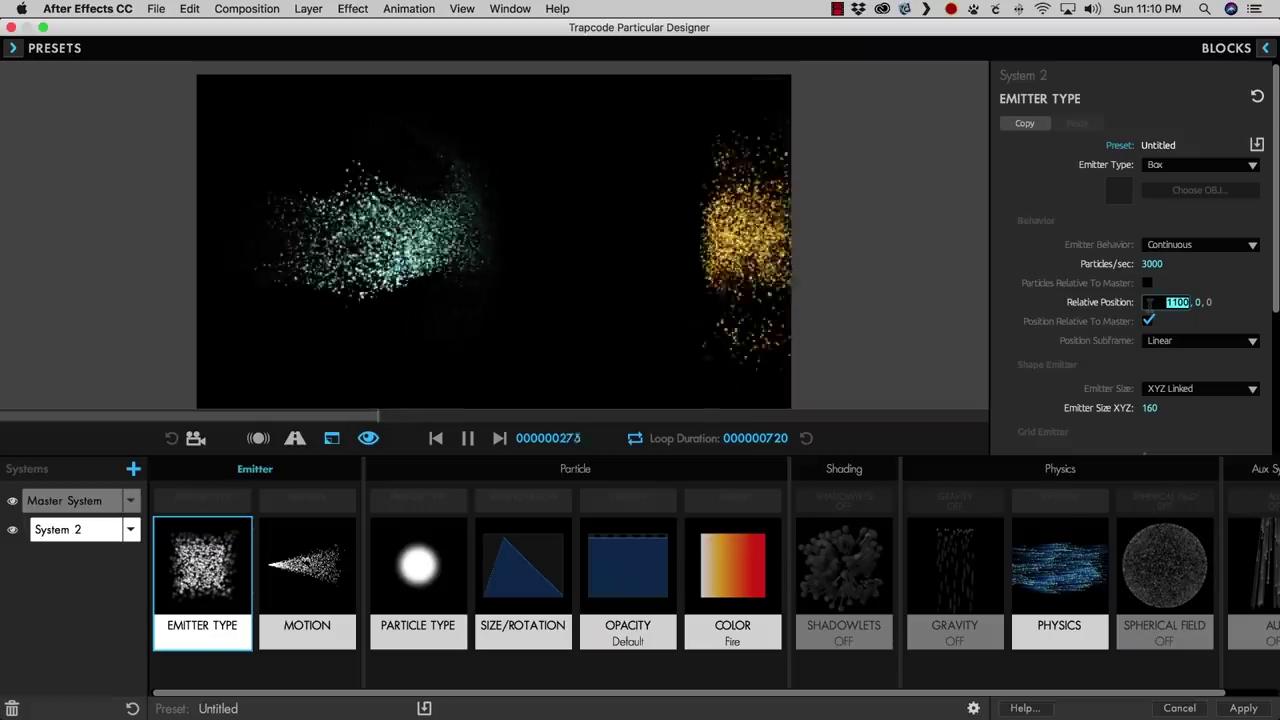
text(500)
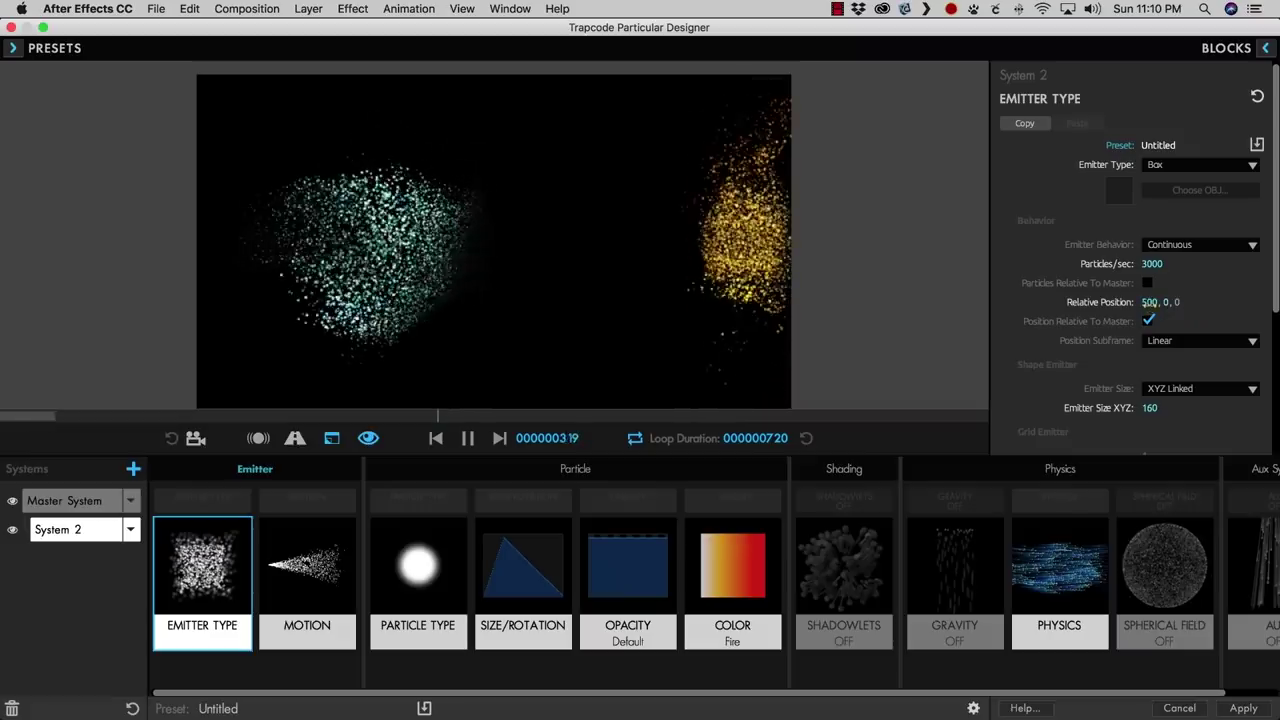
key(Return)
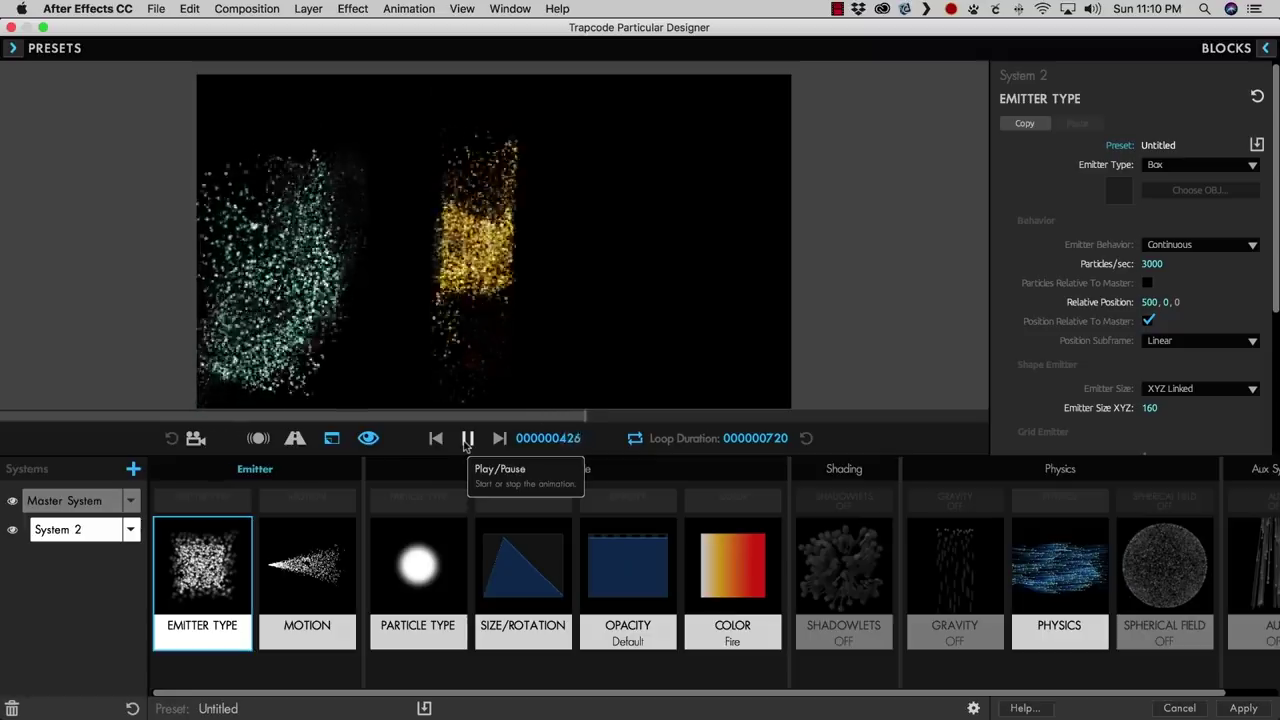
Pause, set System 2's Fluid Force to None, and replay from the first frame.
click(466, 441)
click(1058, 570)
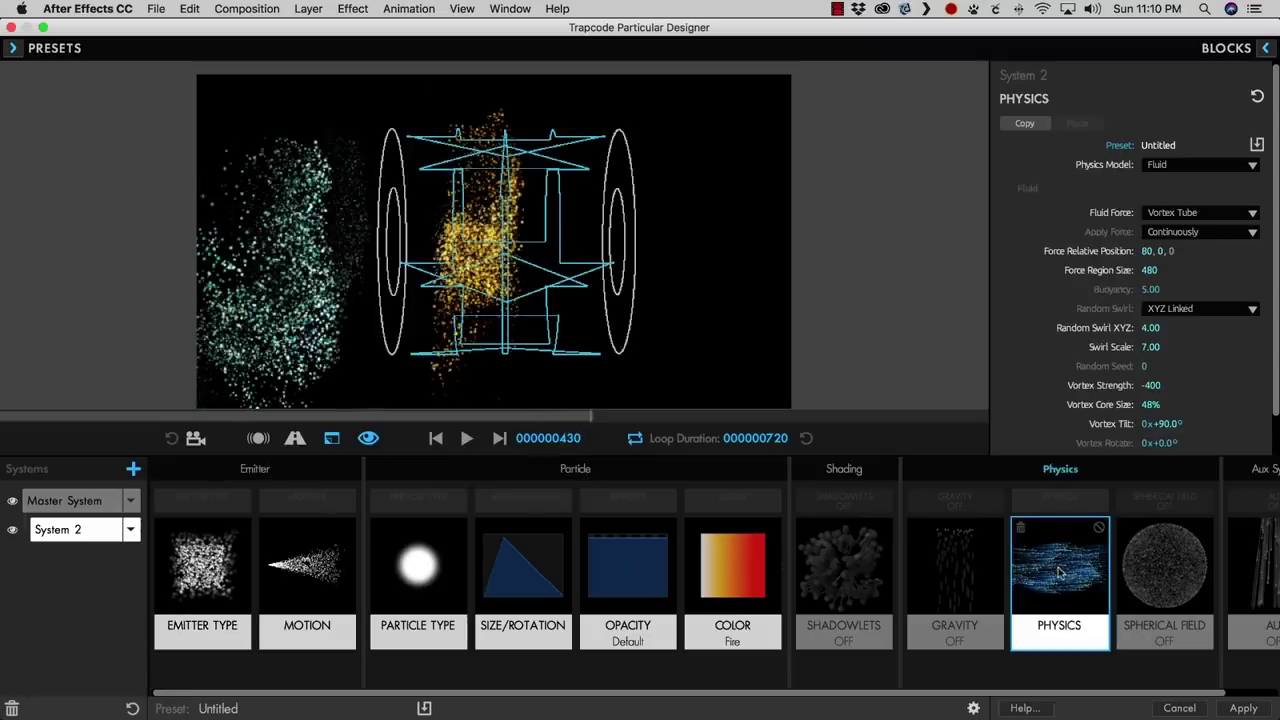
click(1185, 215)
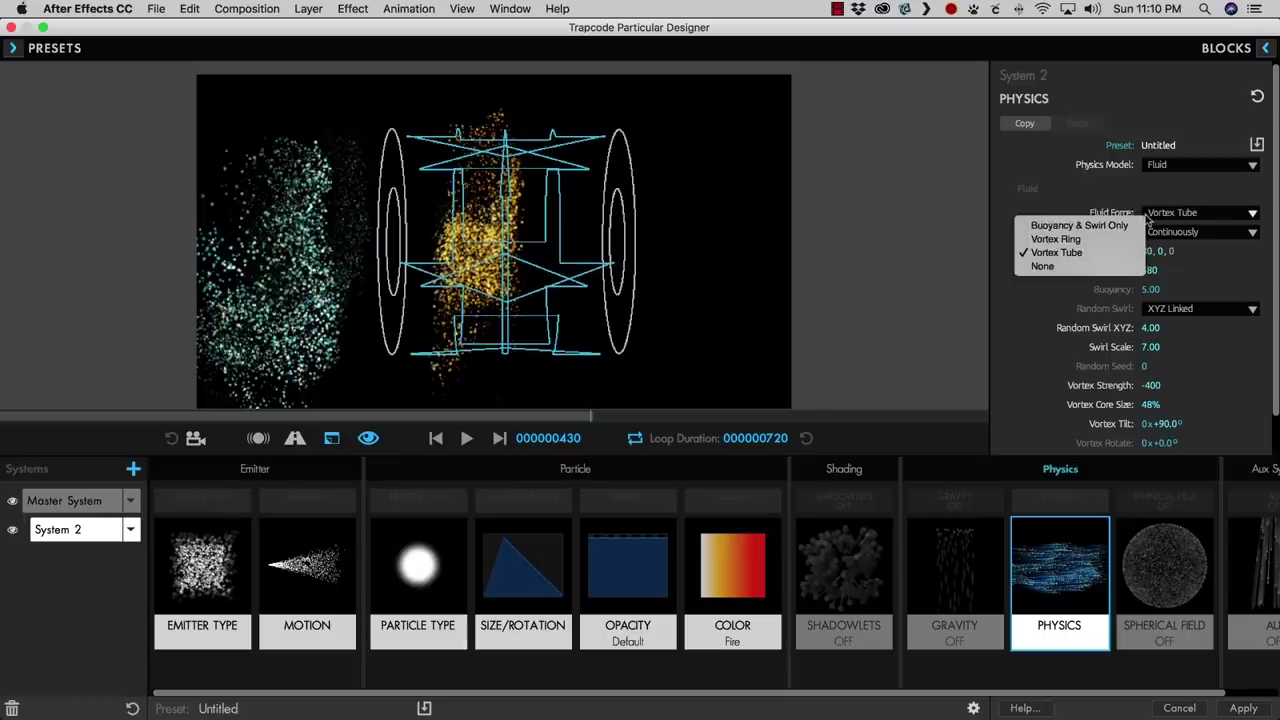
click(1078, 266)
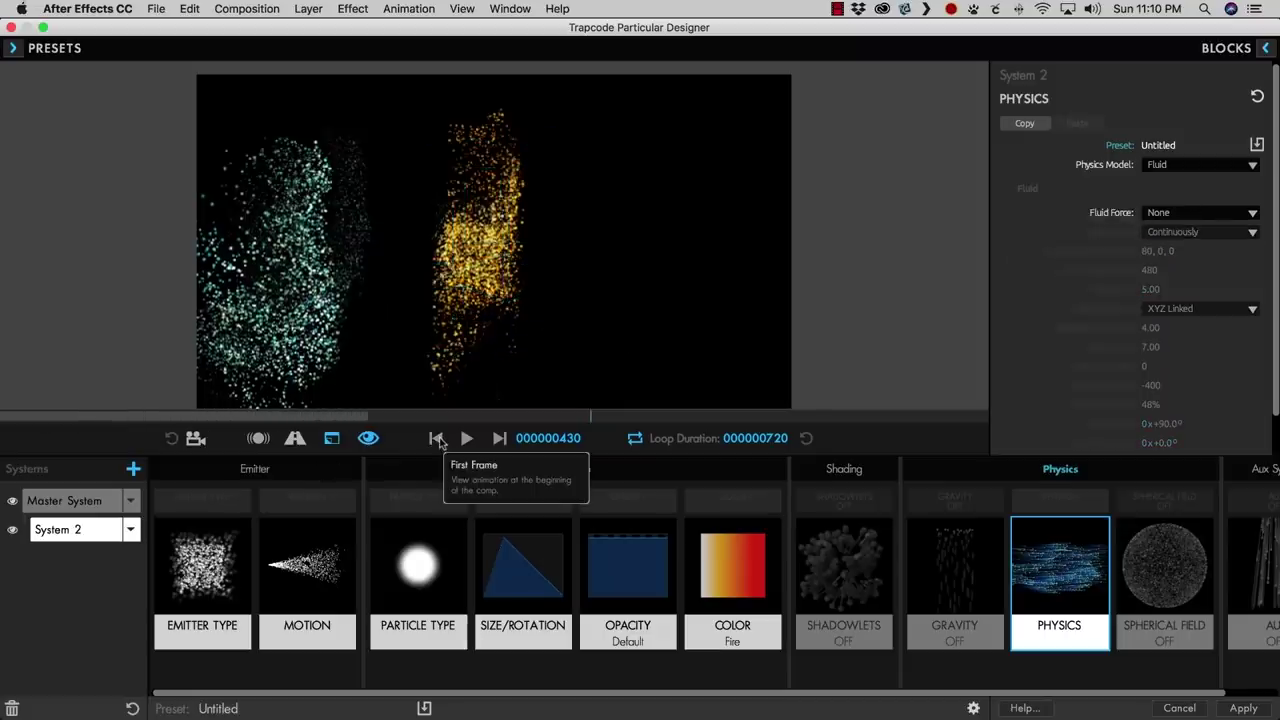
click(438, 440)
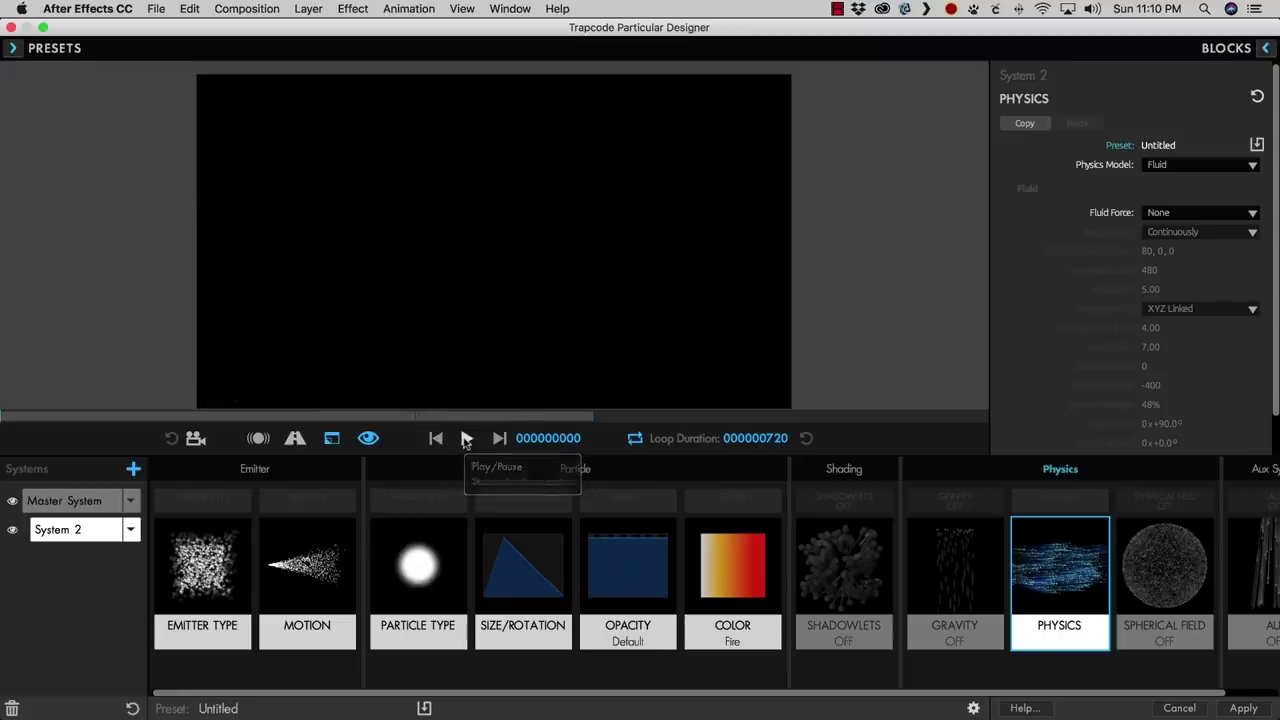
click(466, 440)
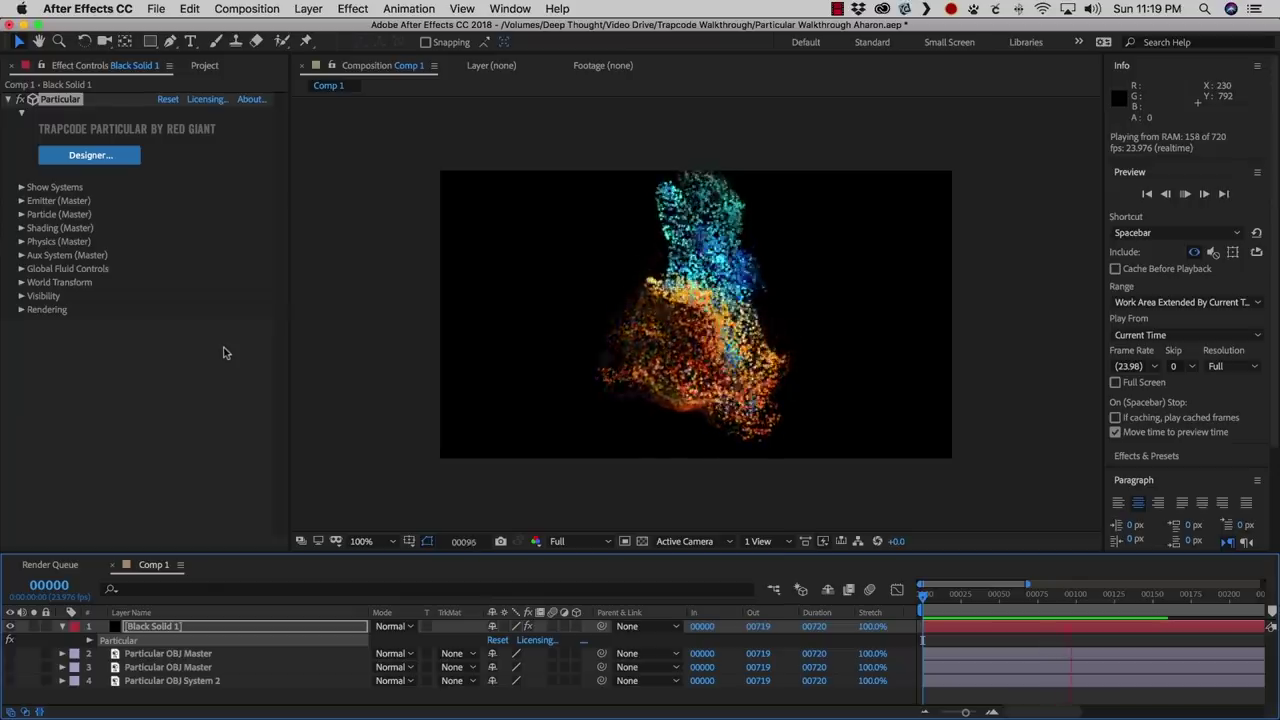
Reveal Global Fluid Controls and set a Fluid Time Factor keyframe of 1.00 at frame 0.
key(space)
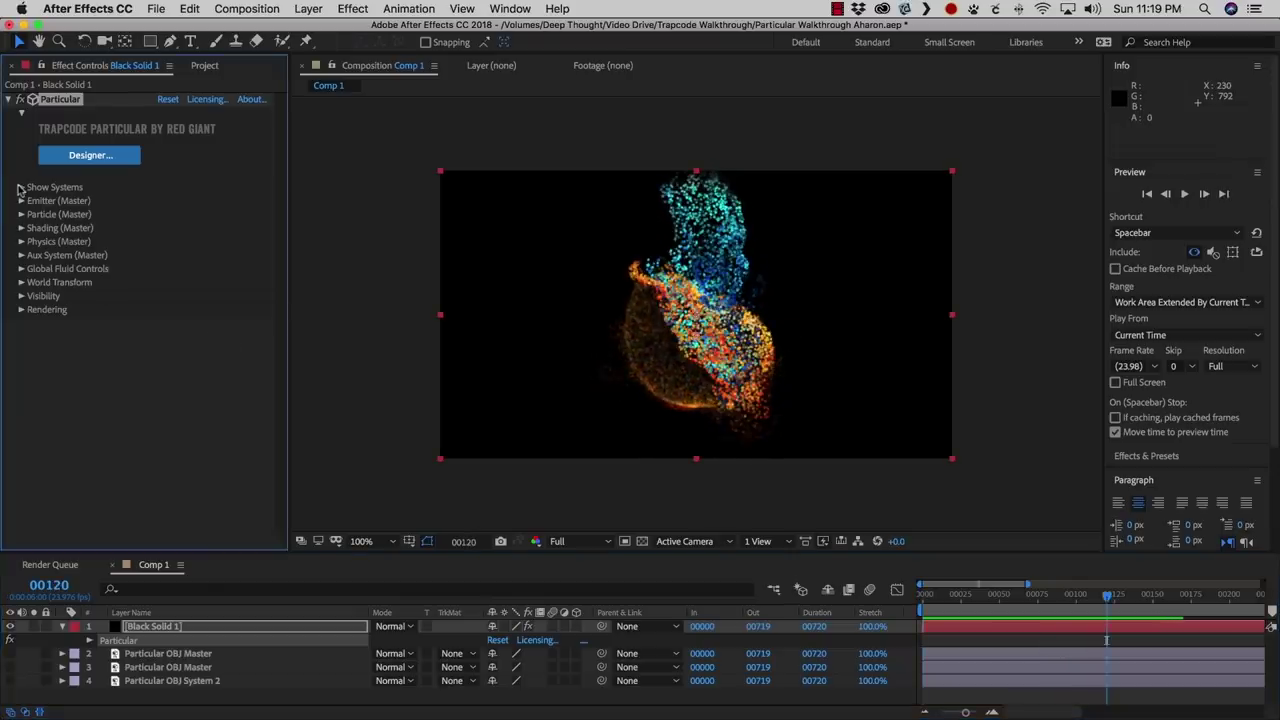
click(20, 188)
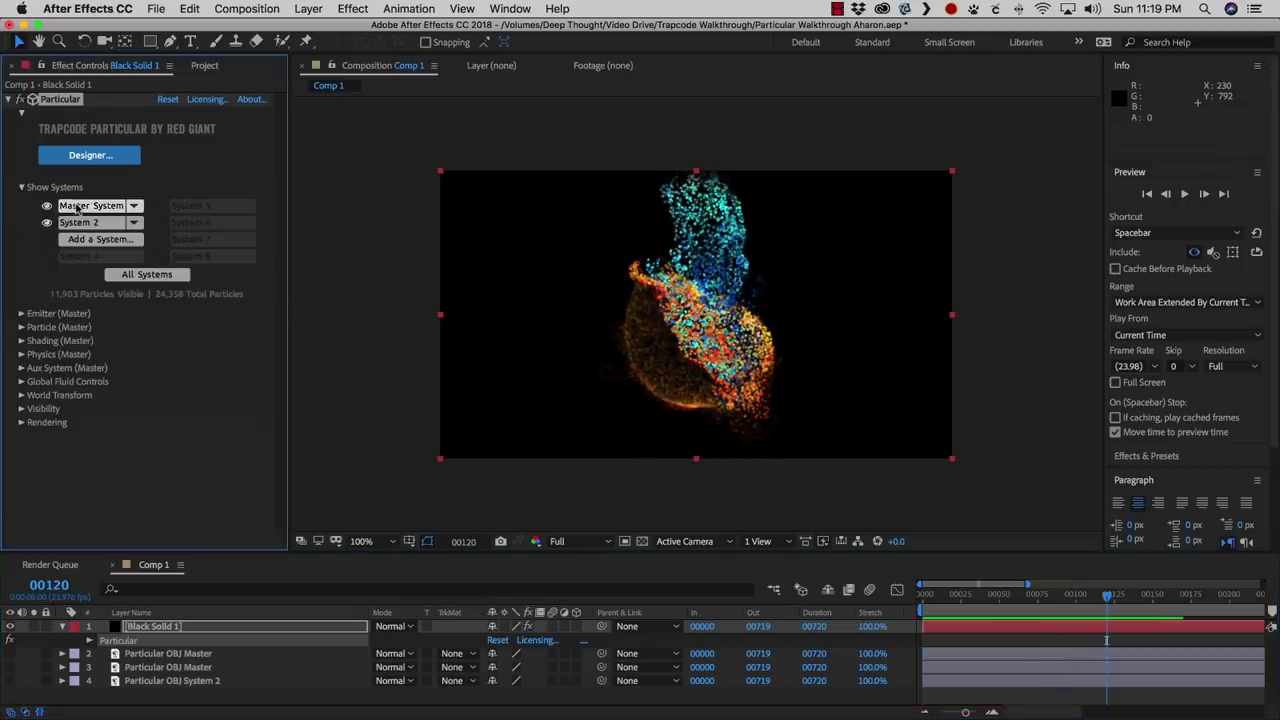
click(22, 382)
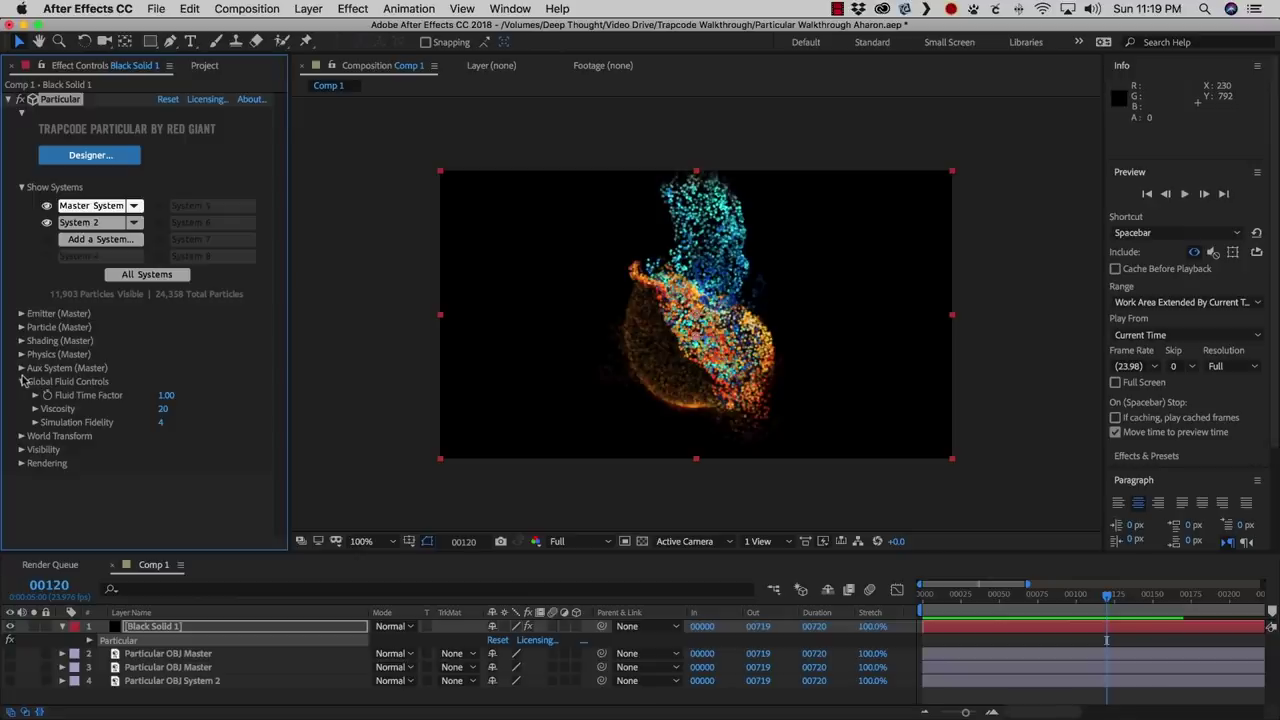
key(Home)
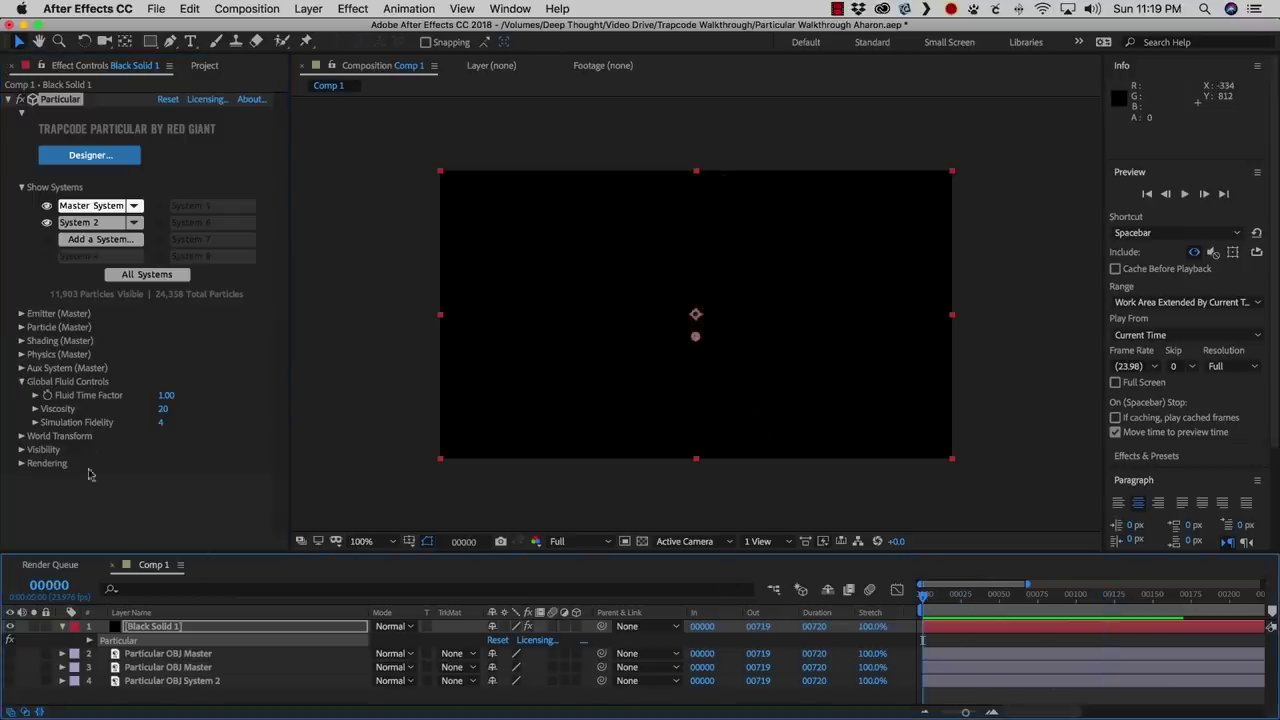
click(48, 396)
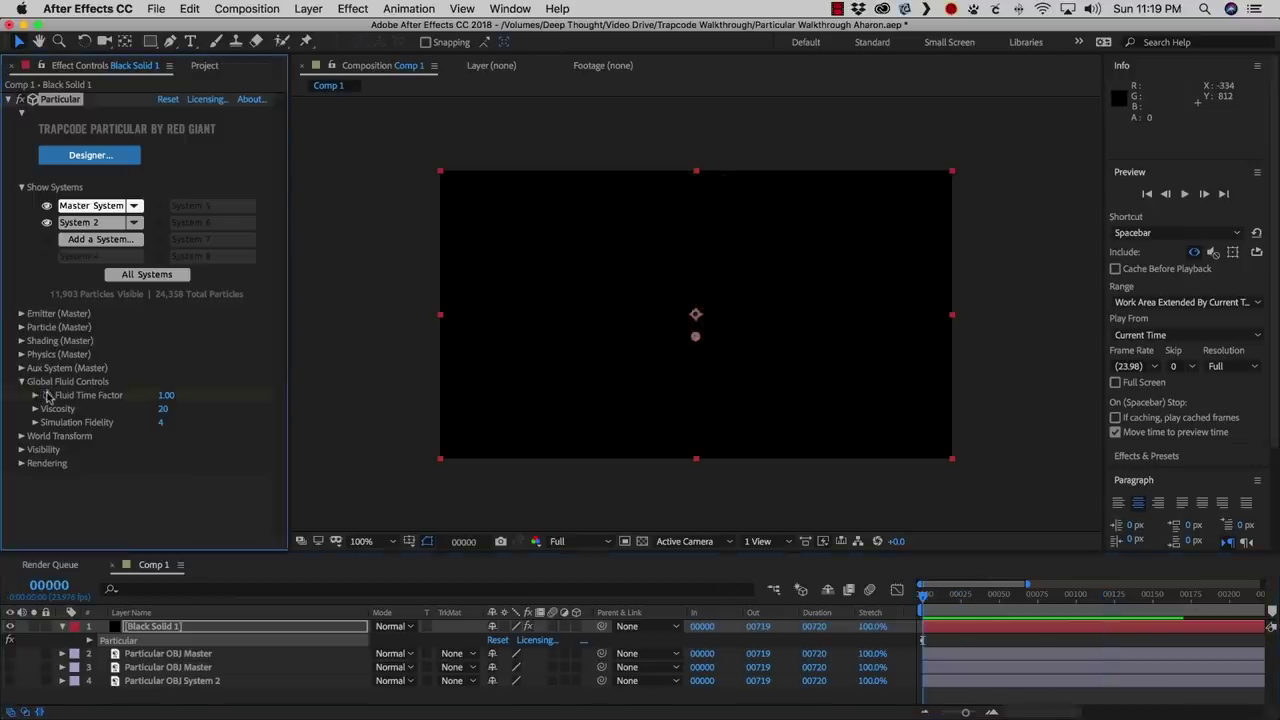
Keyframe Fluid Time Factor to 0.25 at frame 64 and preview the slowdown.
drag(926, 598, 1001, 597)
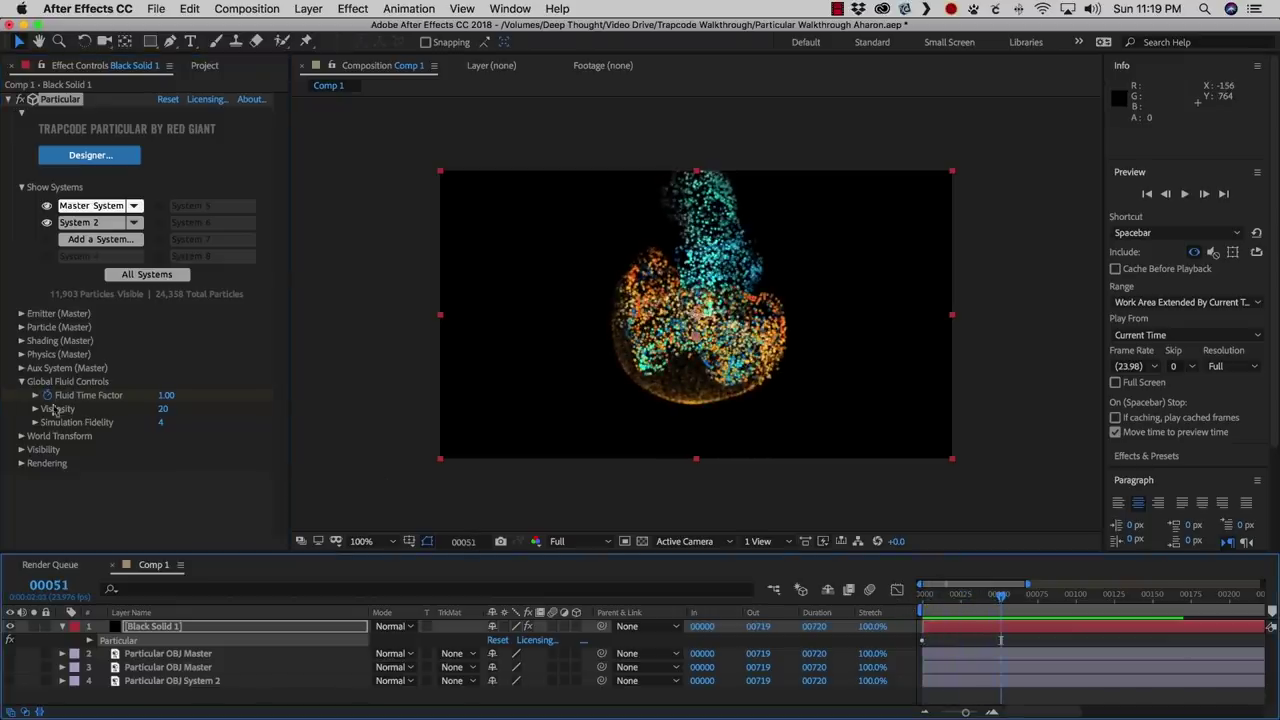
key(u)
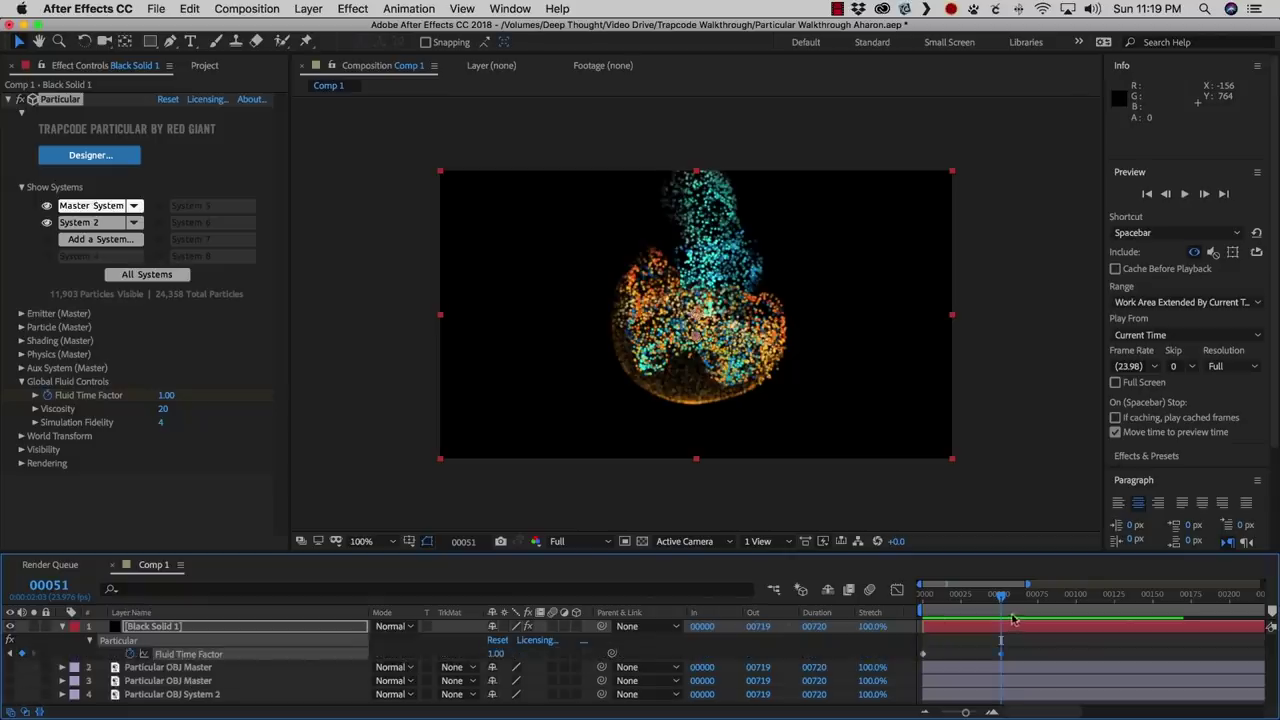
drag(1001, 597, 1022, 596)
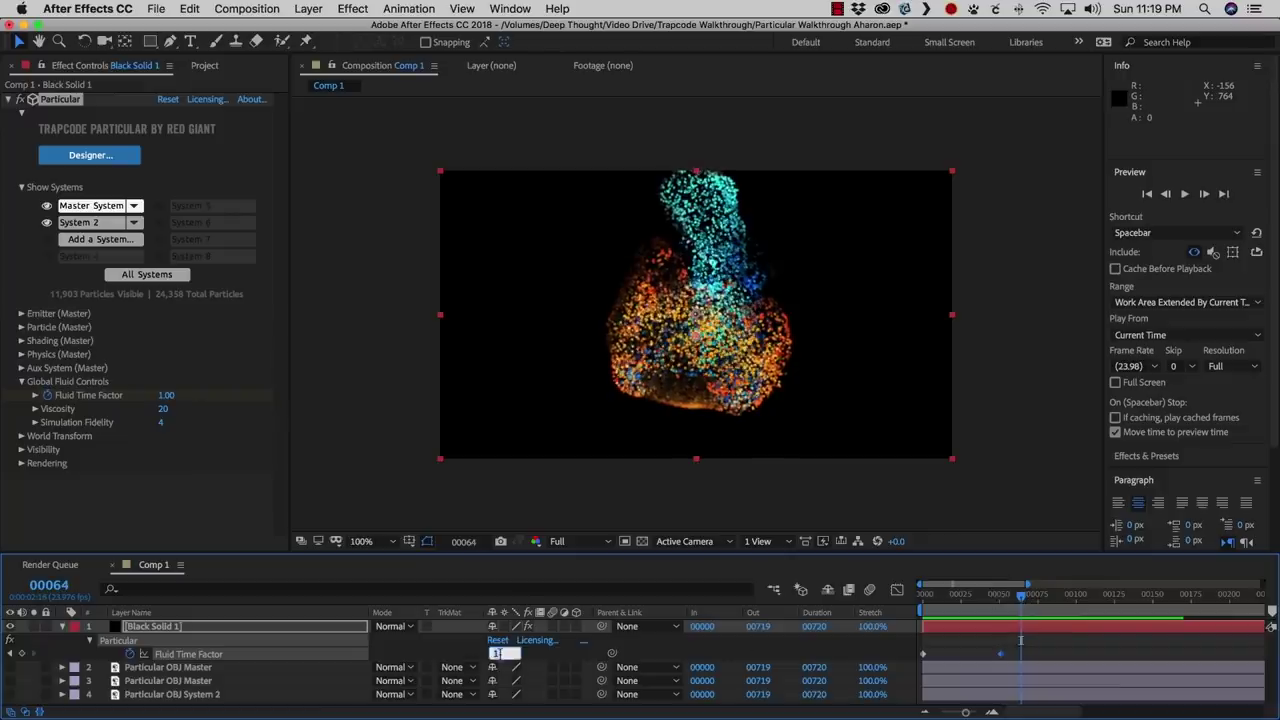
key(Return)
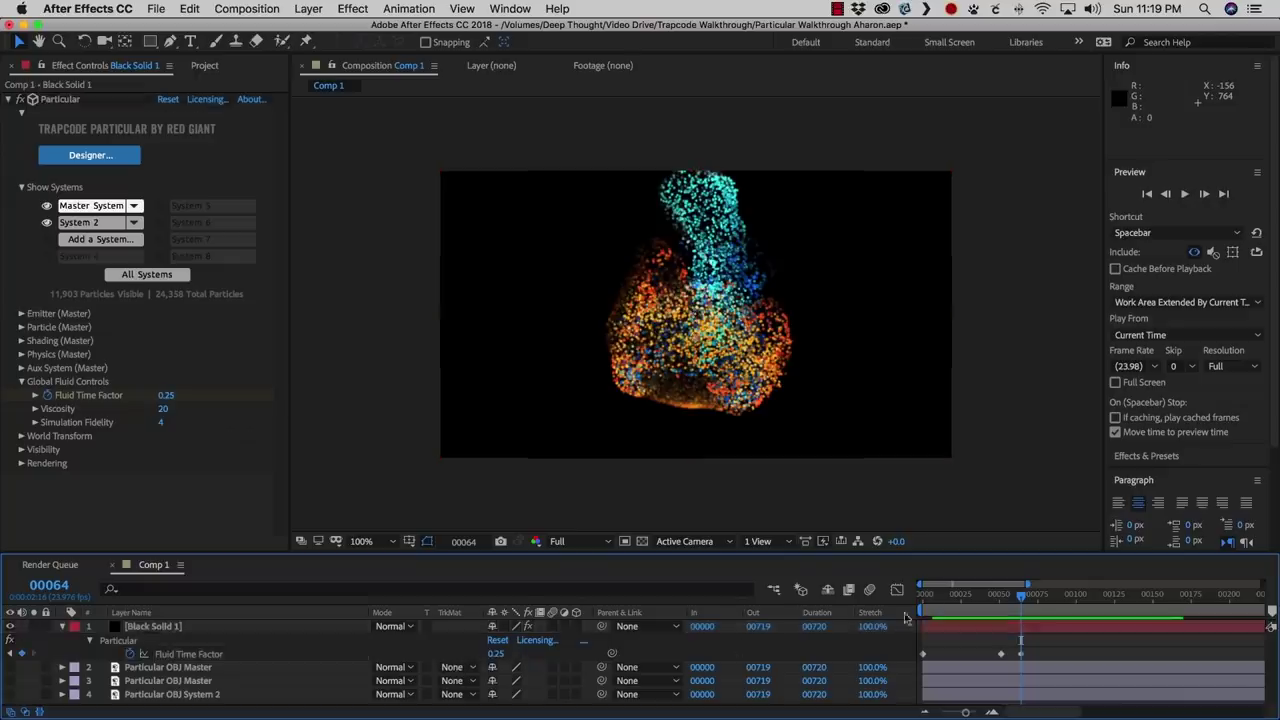
click(922, 597)
key(space)
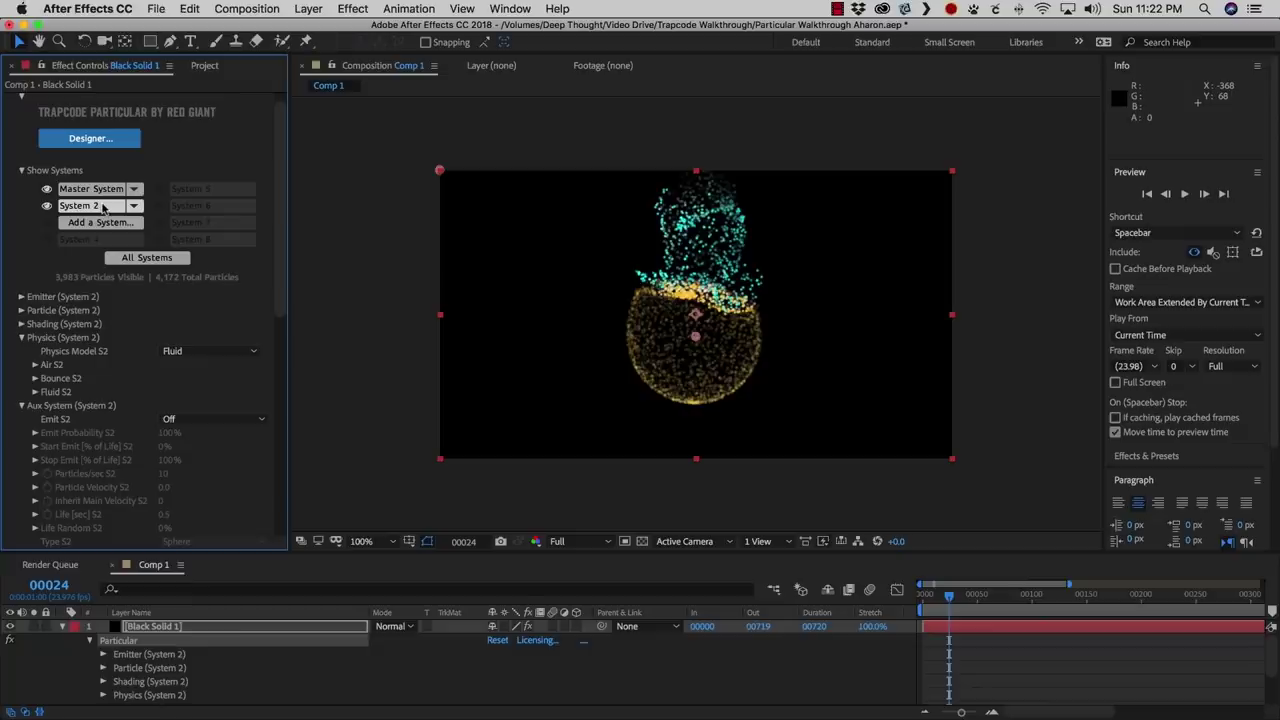
In System 2's Fluid settings, move Force Relative Position X right and set Force Region Size to 600.
click(92, 205)
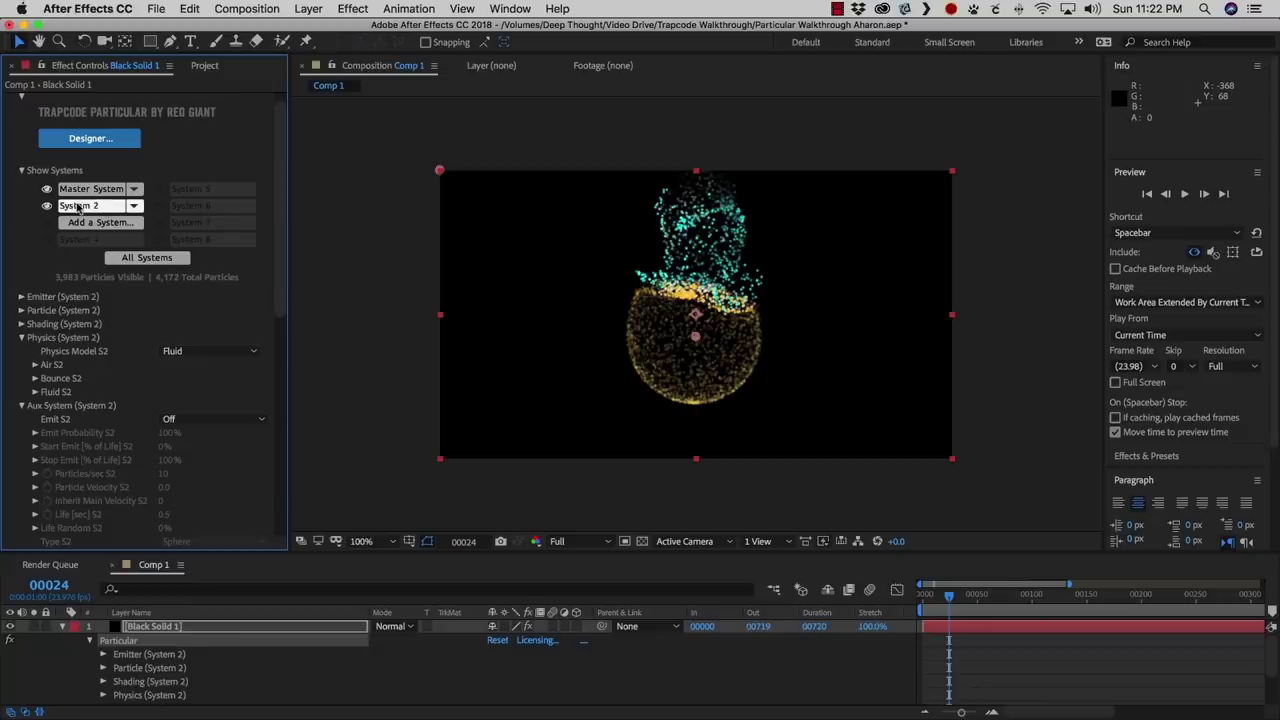
click(22, 338)
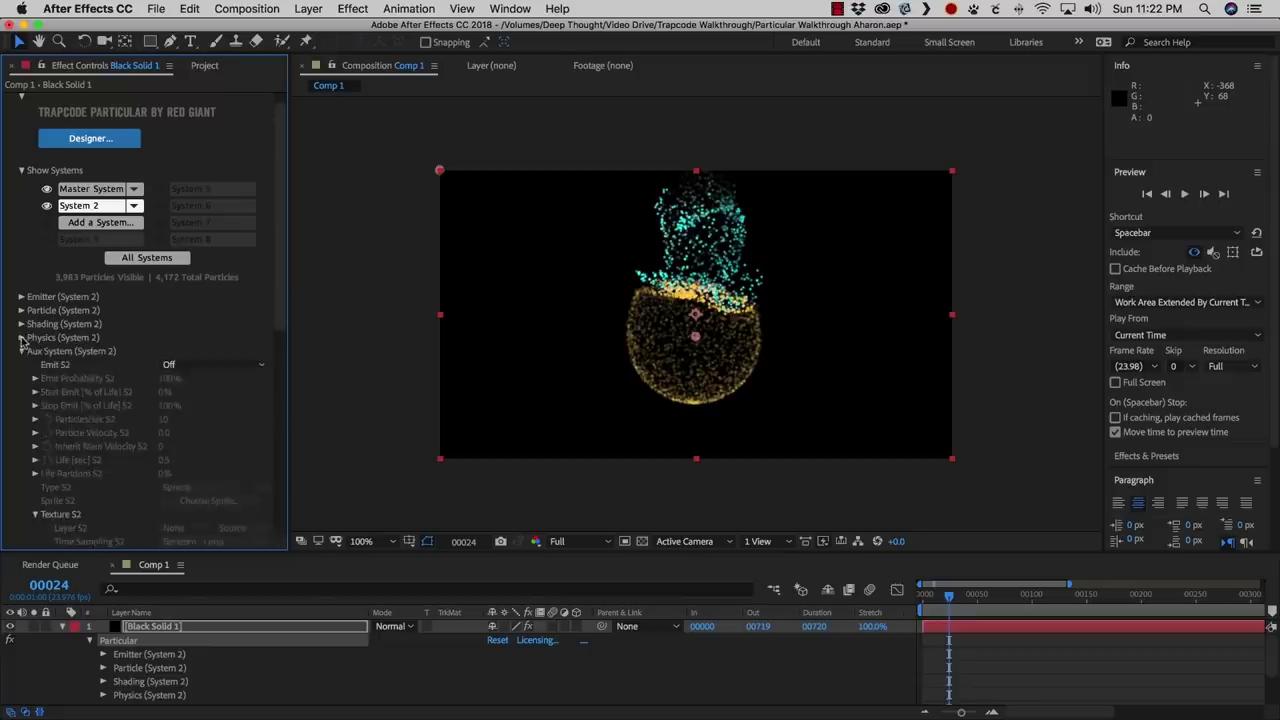
click(22, 338)
click(22, 406)
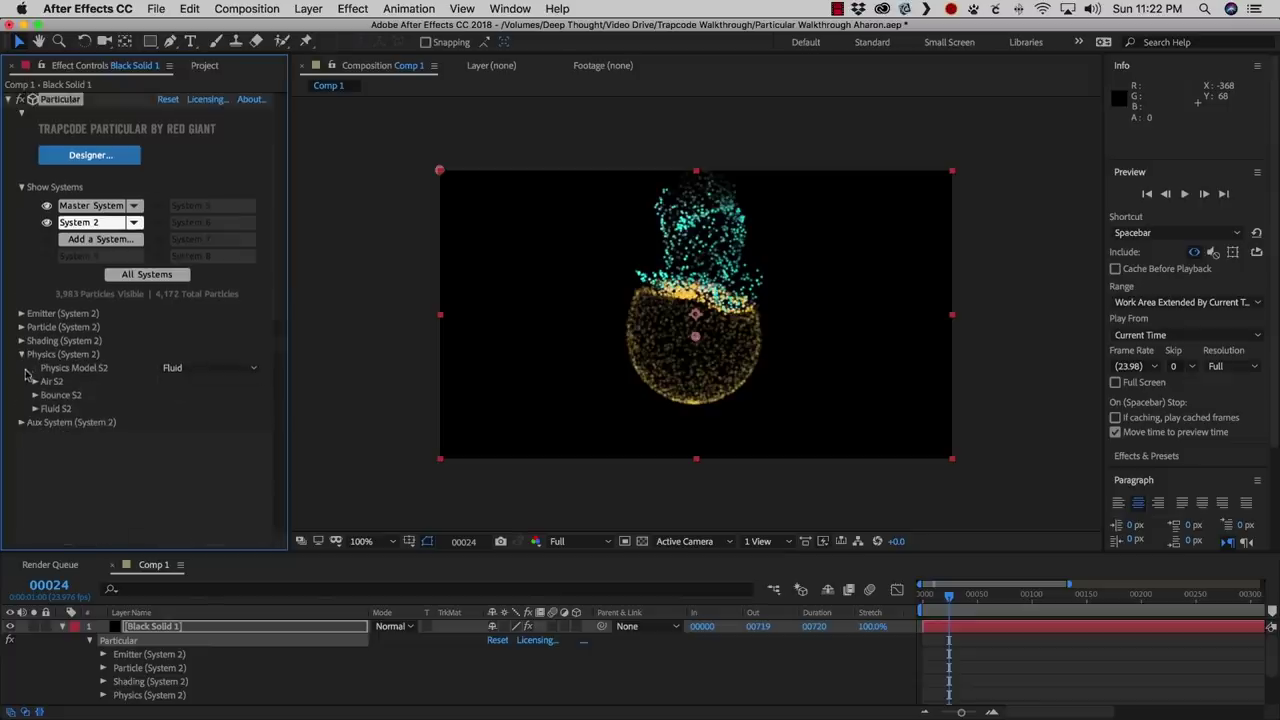
click(35, 409)
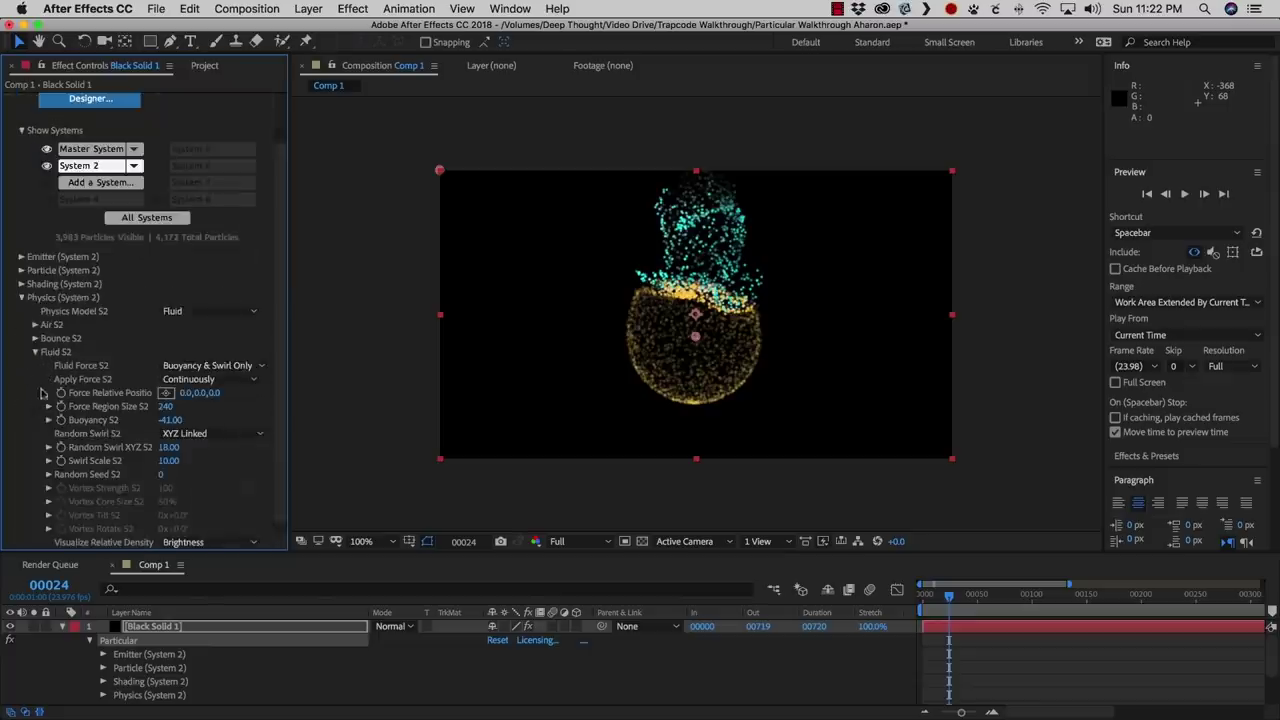
scroll(281, 391, down, 1)
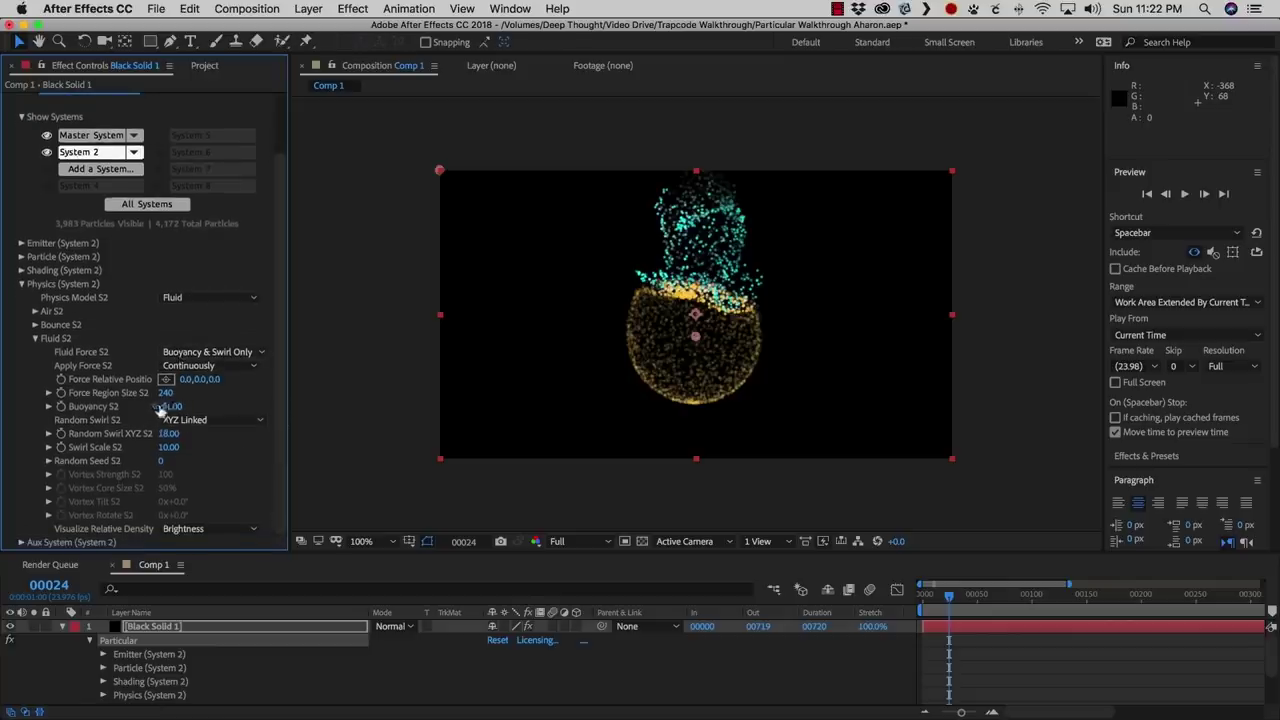
drag(185, 379, 250, 364)
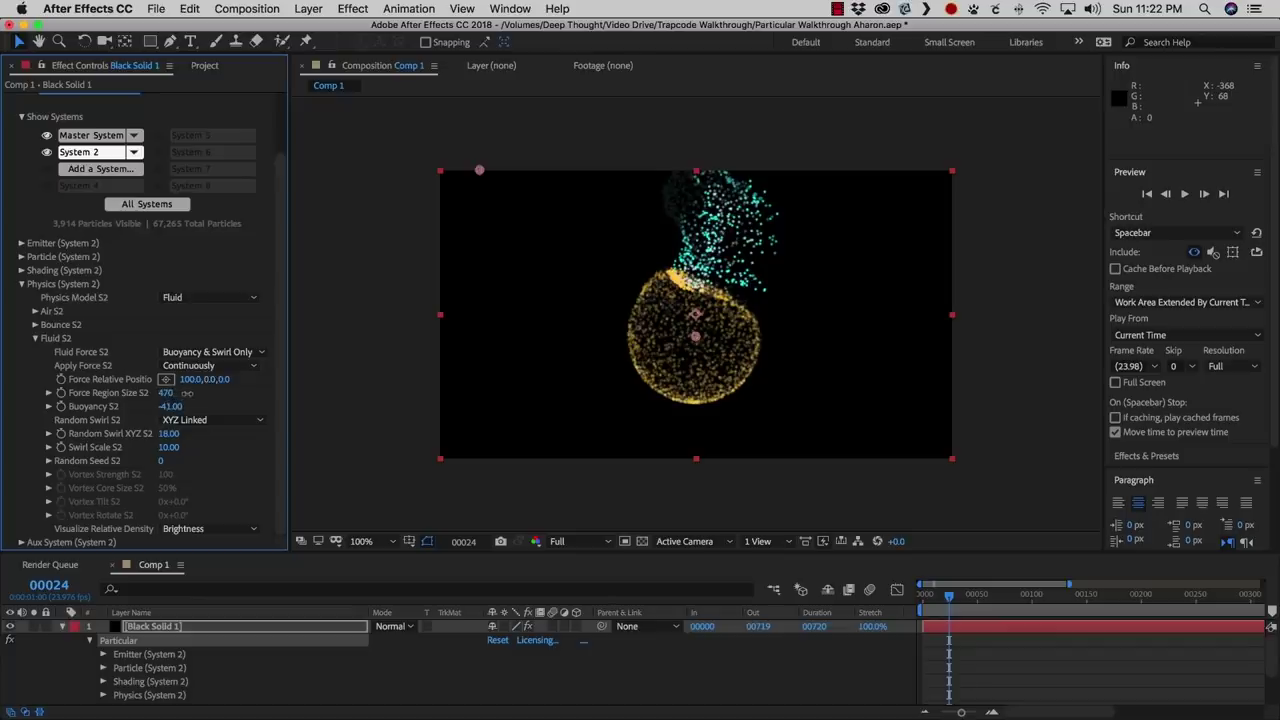
drag(187, 393, 191, 398)
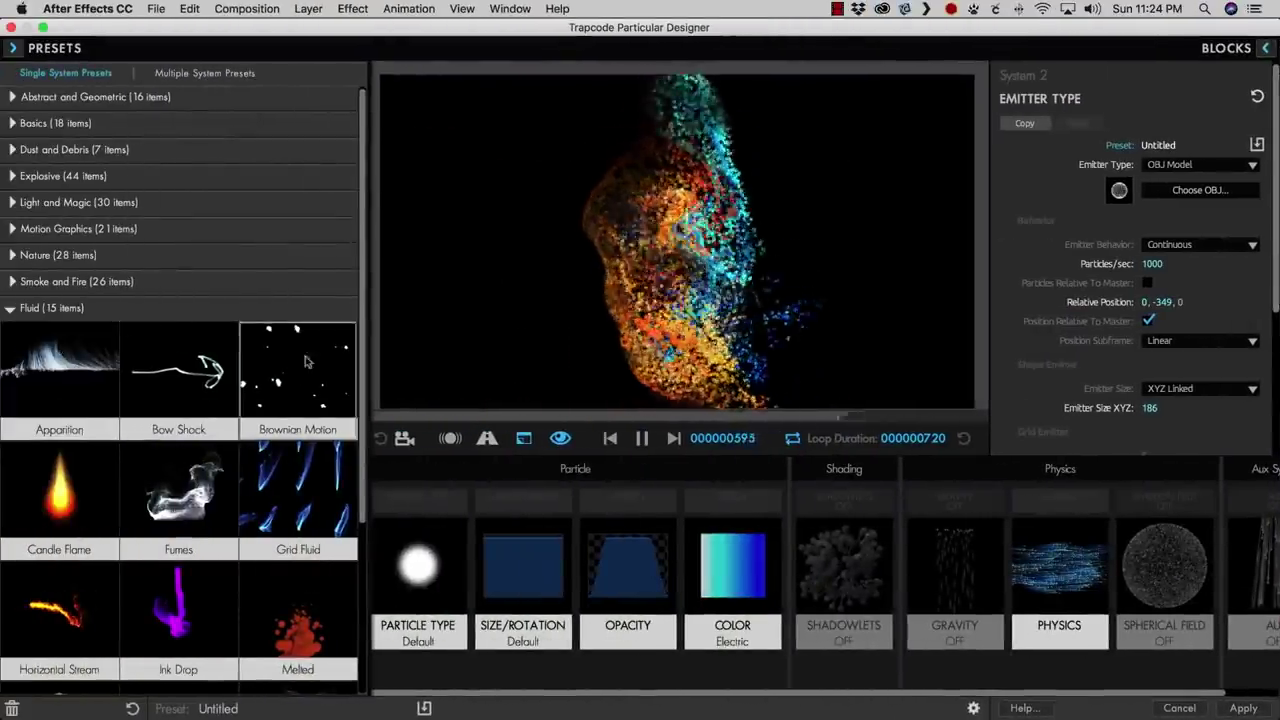
Scroll the Fluid single-system presets, then the multiple-system presets, and try Paint Battle.
drag(362, 345, 357, 450)
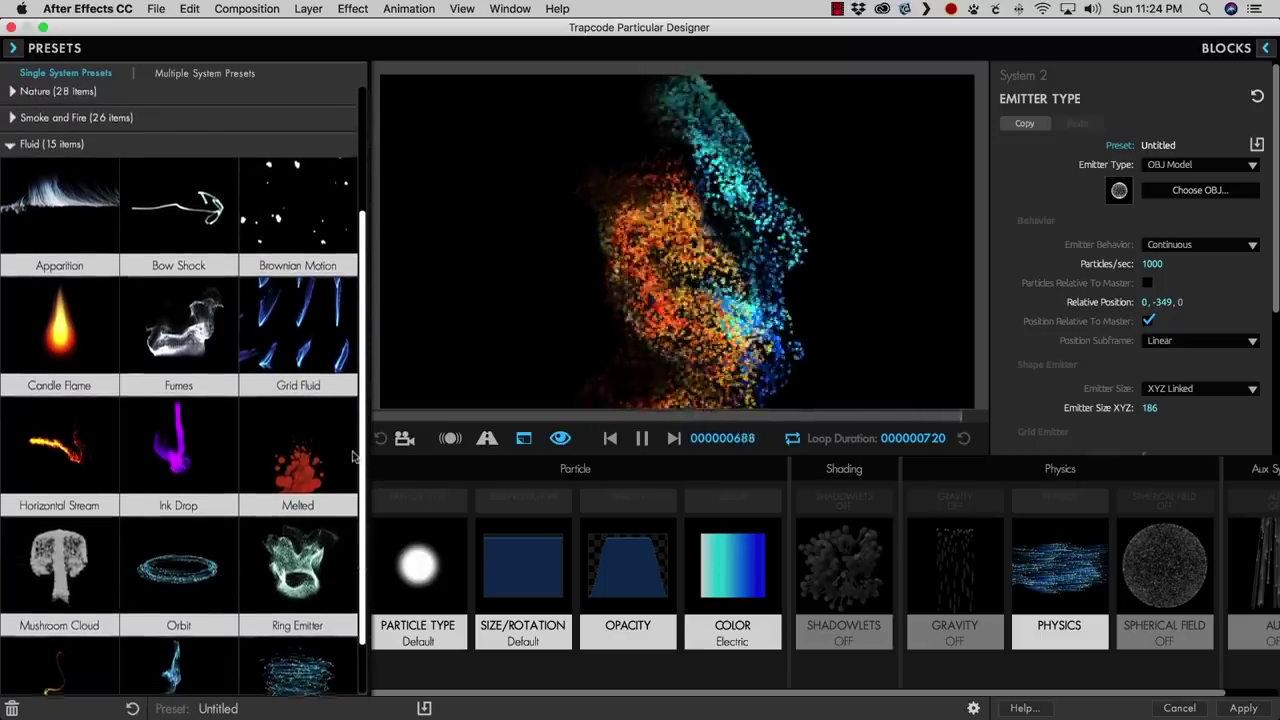
drag(357, 450, 349, 467)
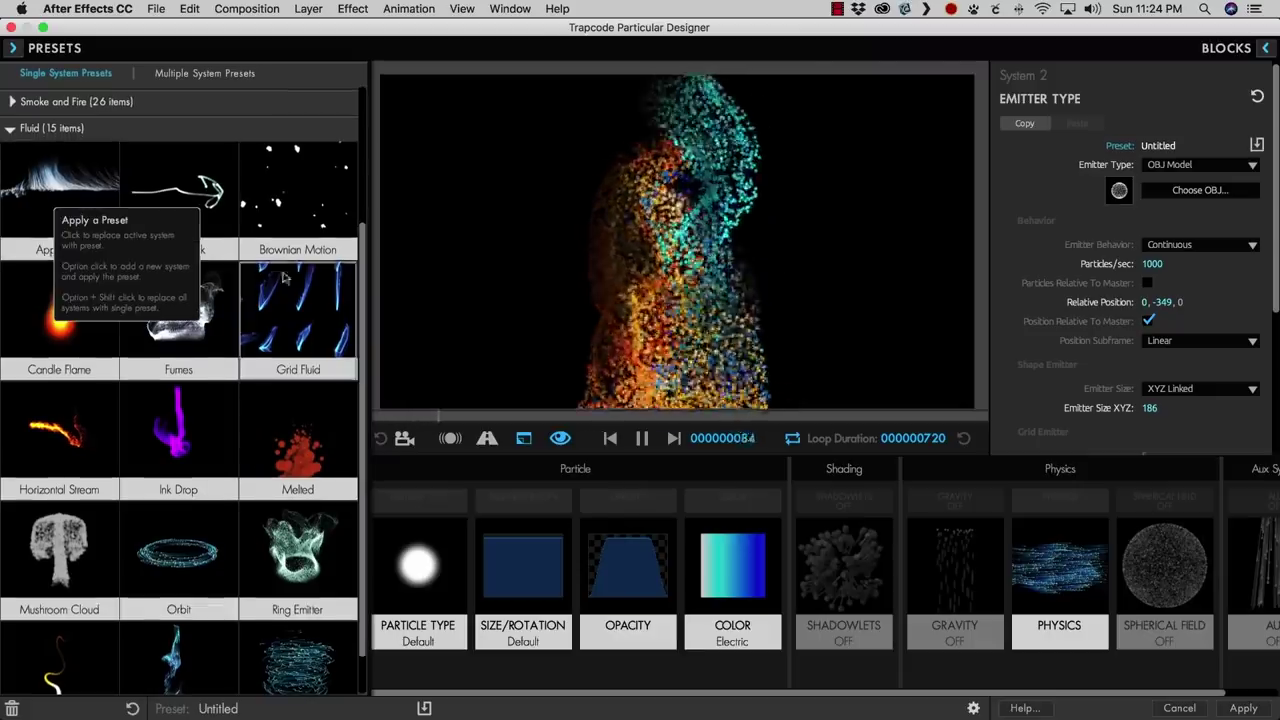
drag(362, 256, 357, 297)
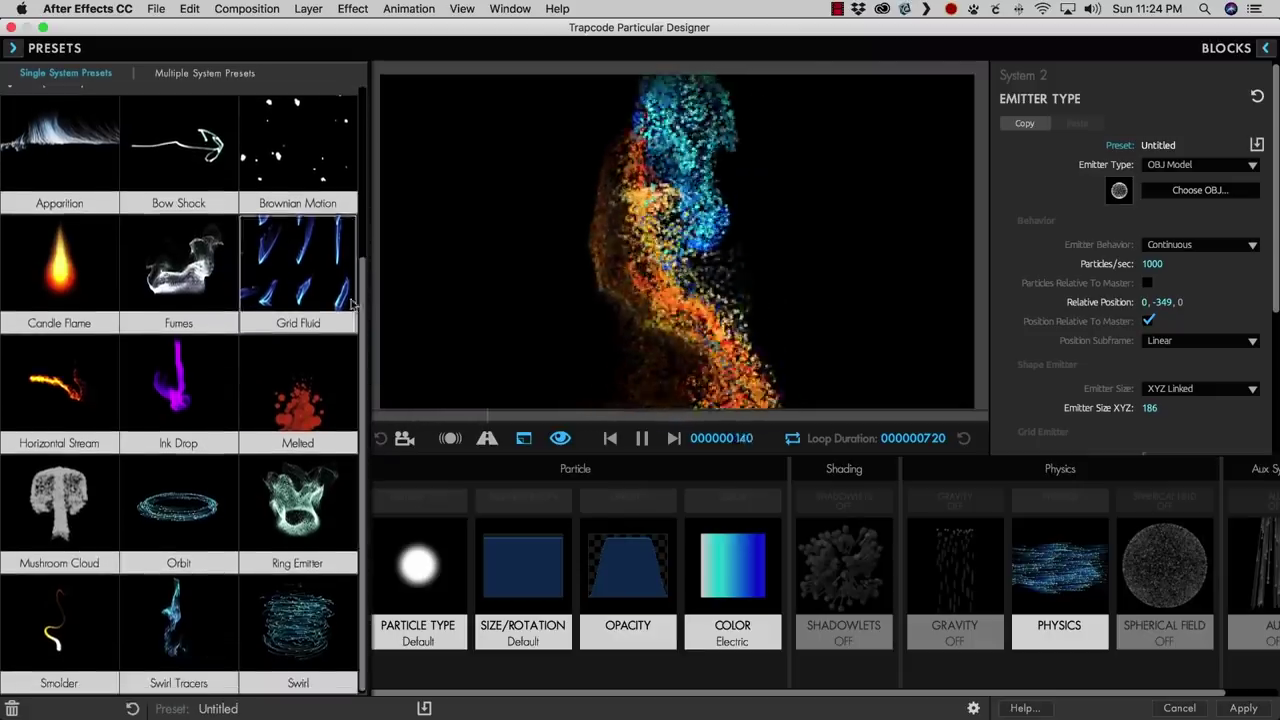
click(215, 74)
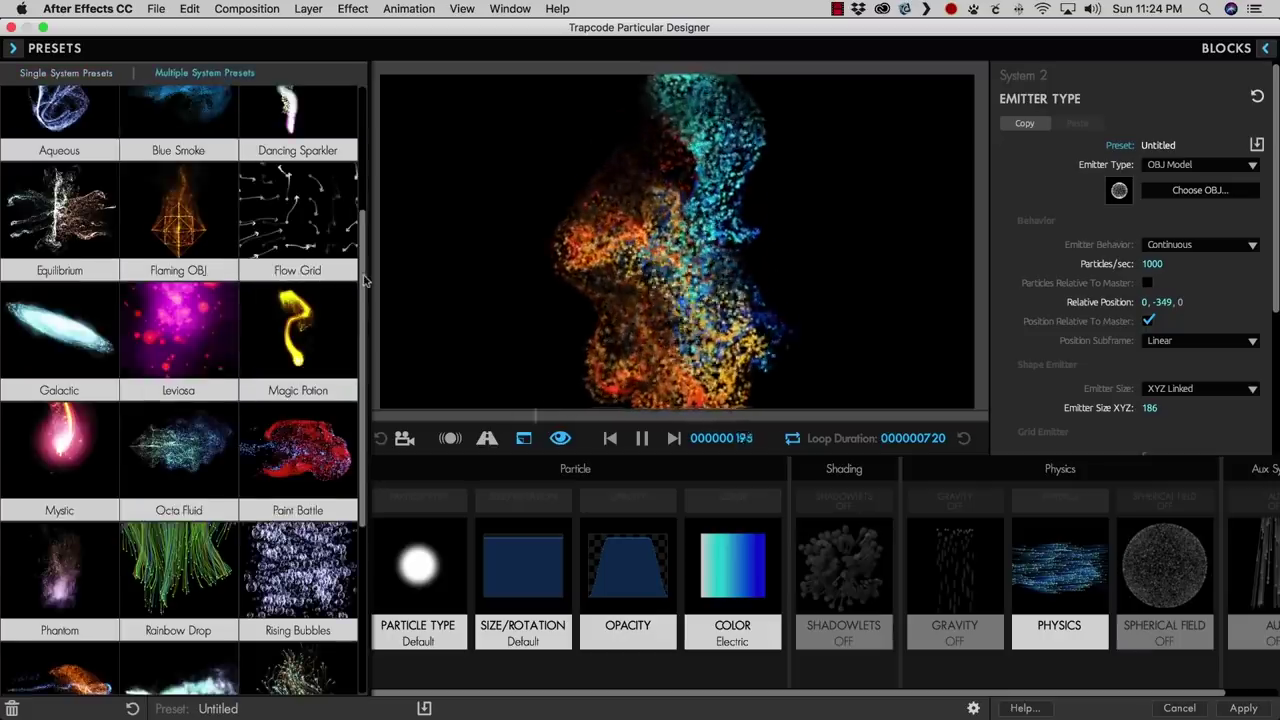
mouse_move(360, 281)
mouse_down()
mouse_move(367, 236)
mouse_move(366, 260)
mouse_up()
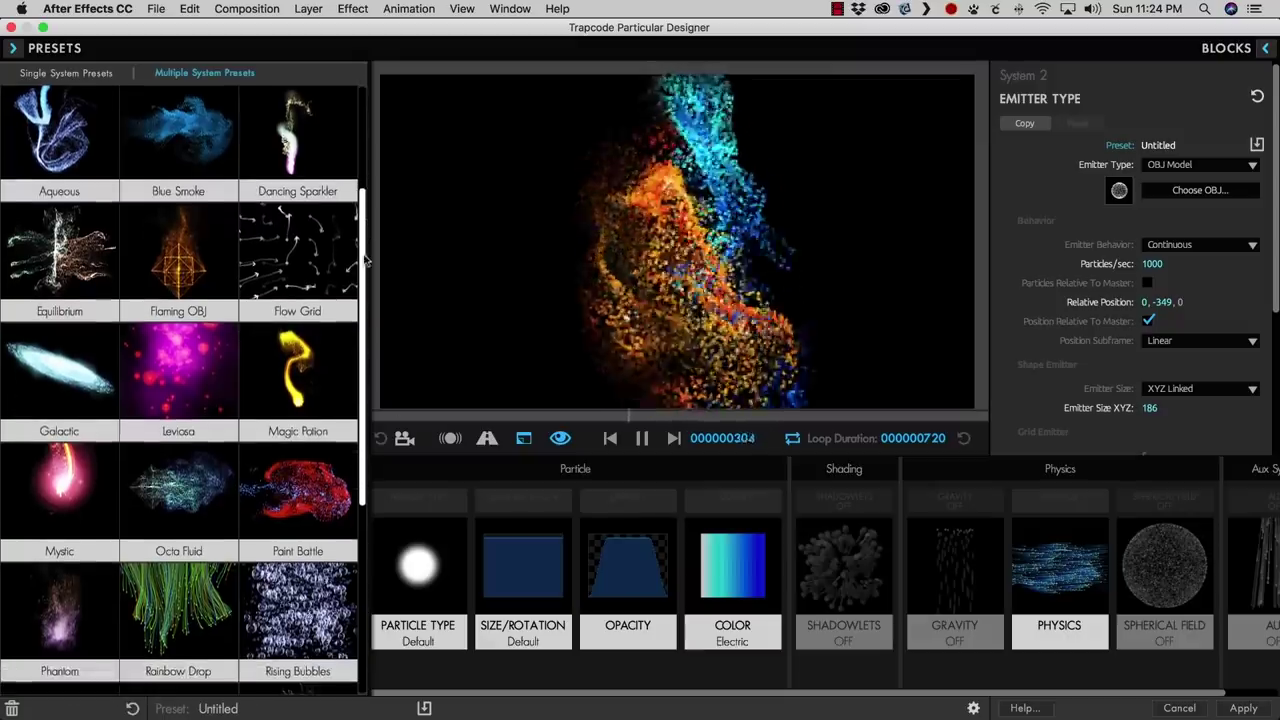
click(319, 489)
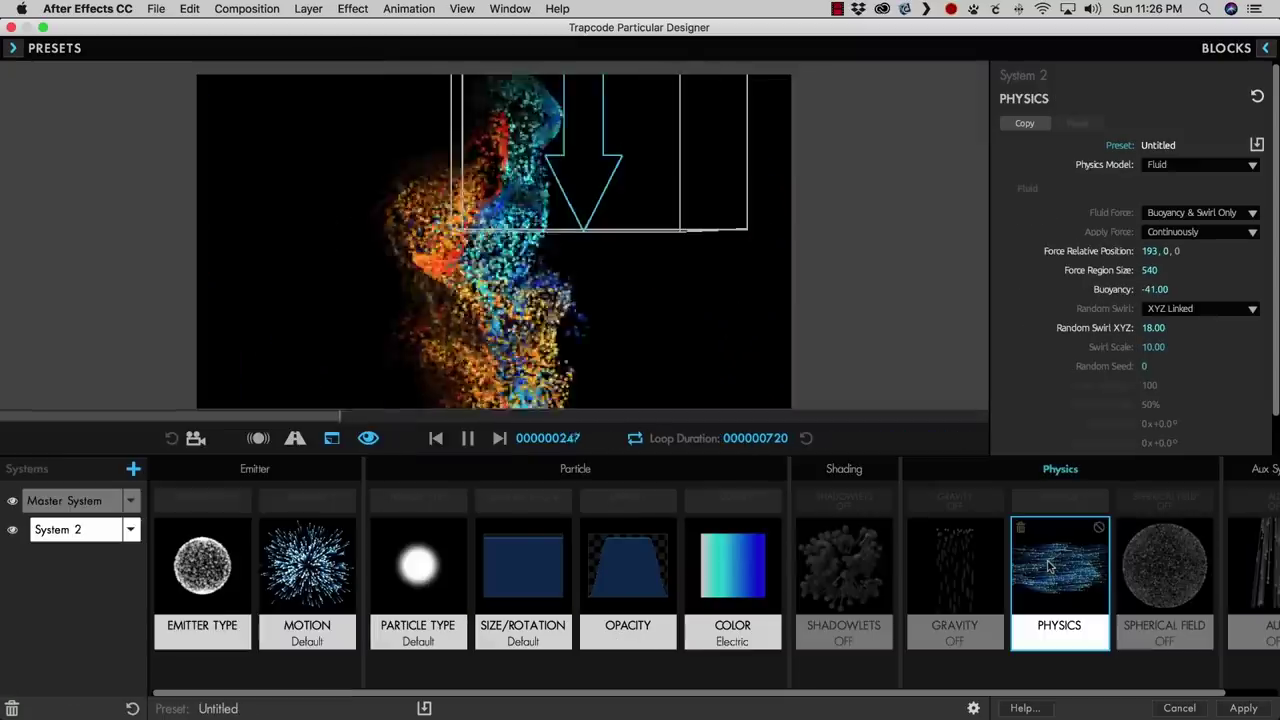
Bring up the Physics block presets library, showing Spin, Fluid Drop, Random Swirl and Split Buoyancy.
click(1265, 48)
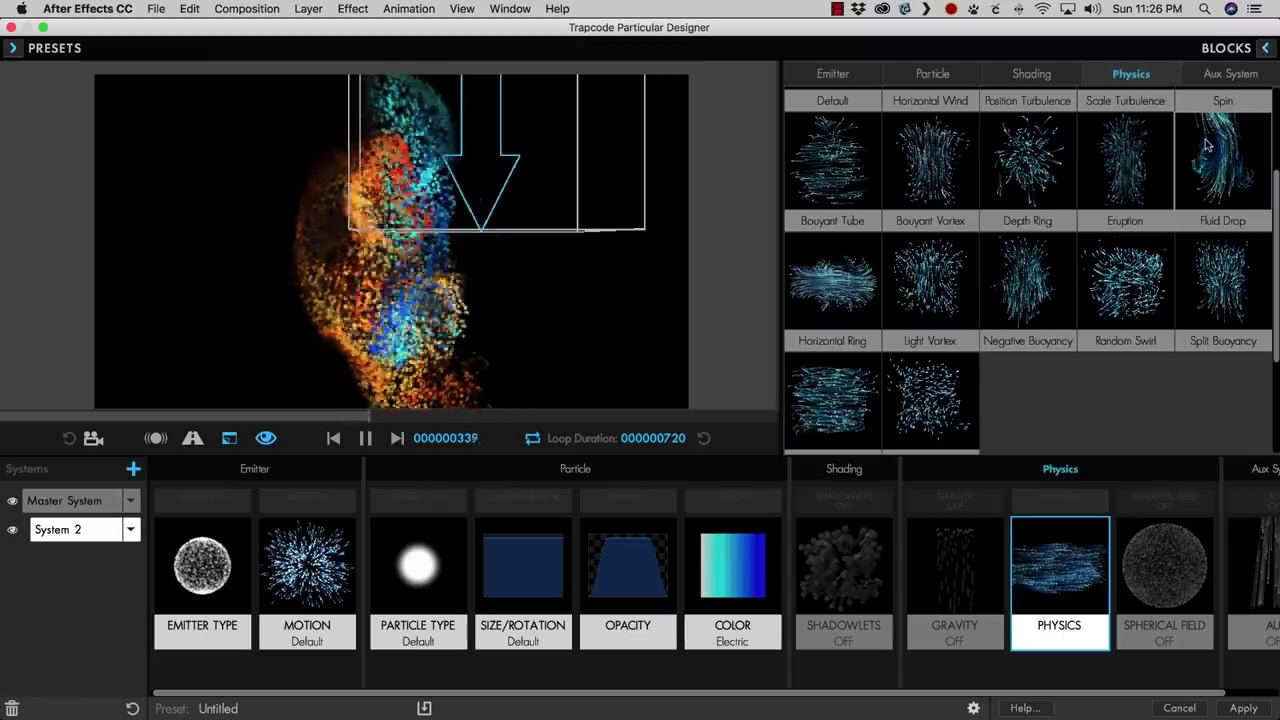